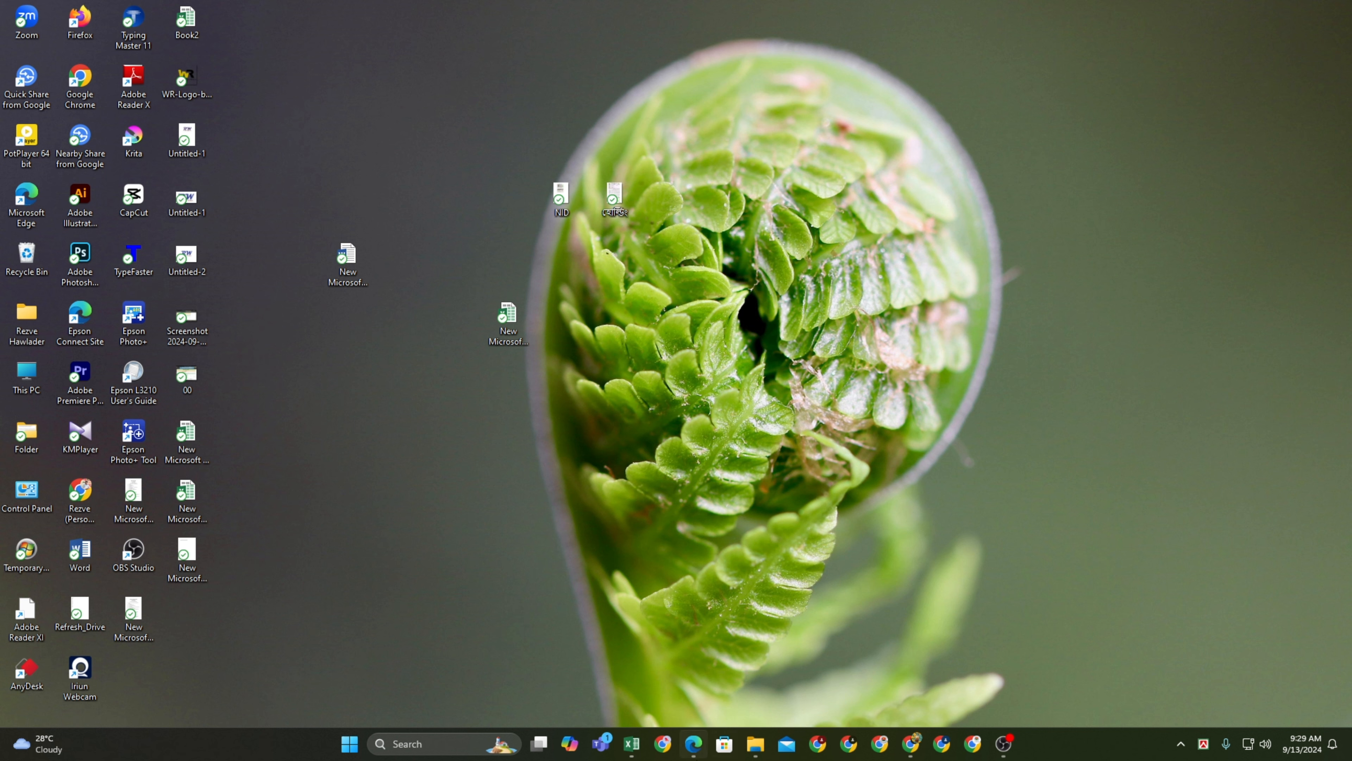
Bring up the Assessment-Exam2024a-3-1.pdf exam notice in Edge from the taskbar
left_click(697, 756)
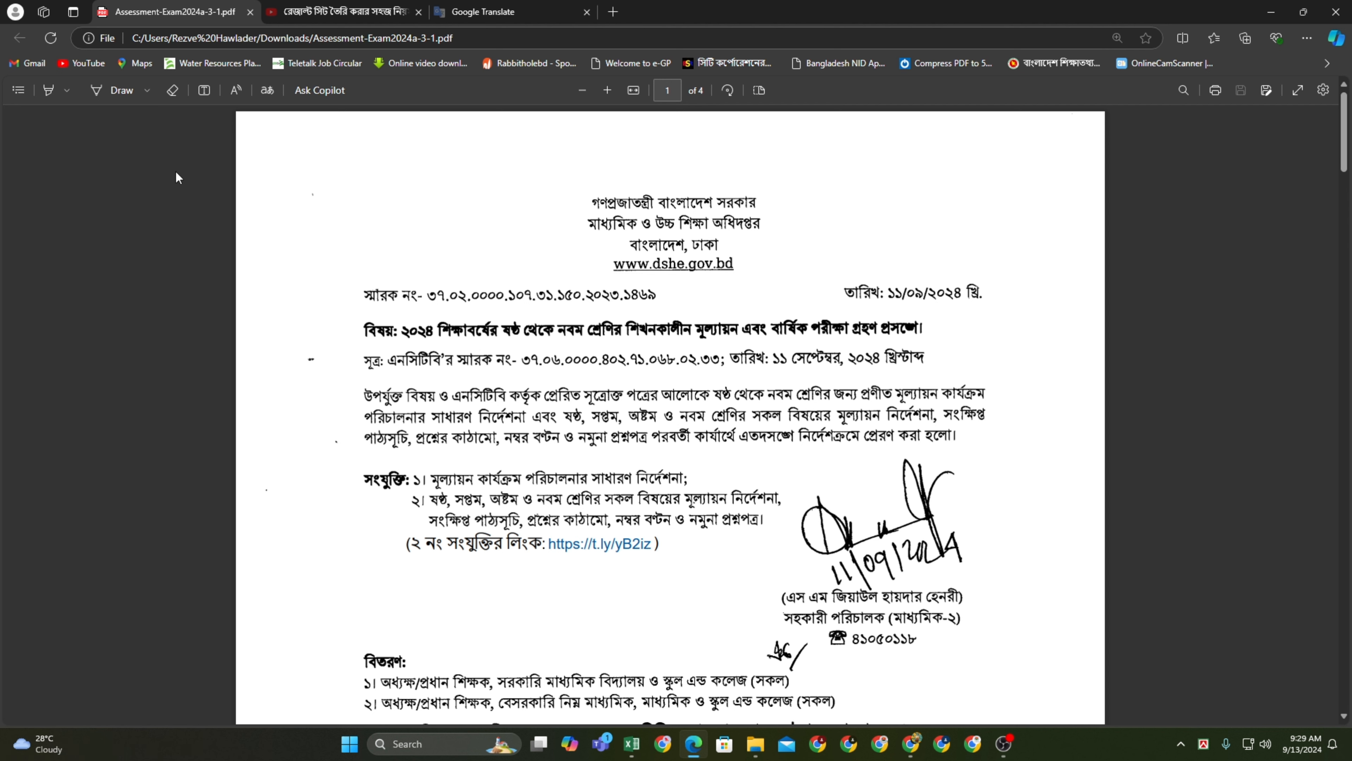
Switch to the Draw pen and underline the notice's date and subject line in blue ink
left_click(67, 87)
left_click(51, 86)
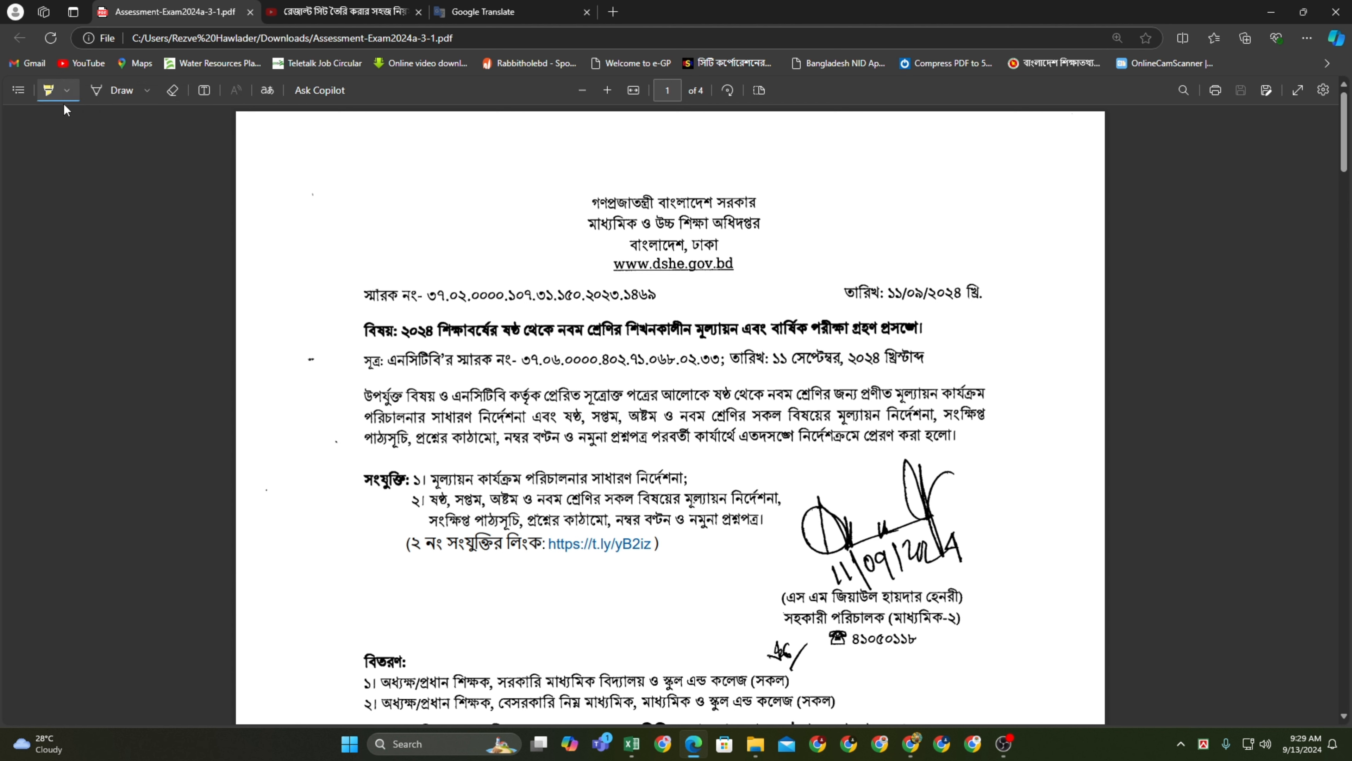
left_click(98, 90)
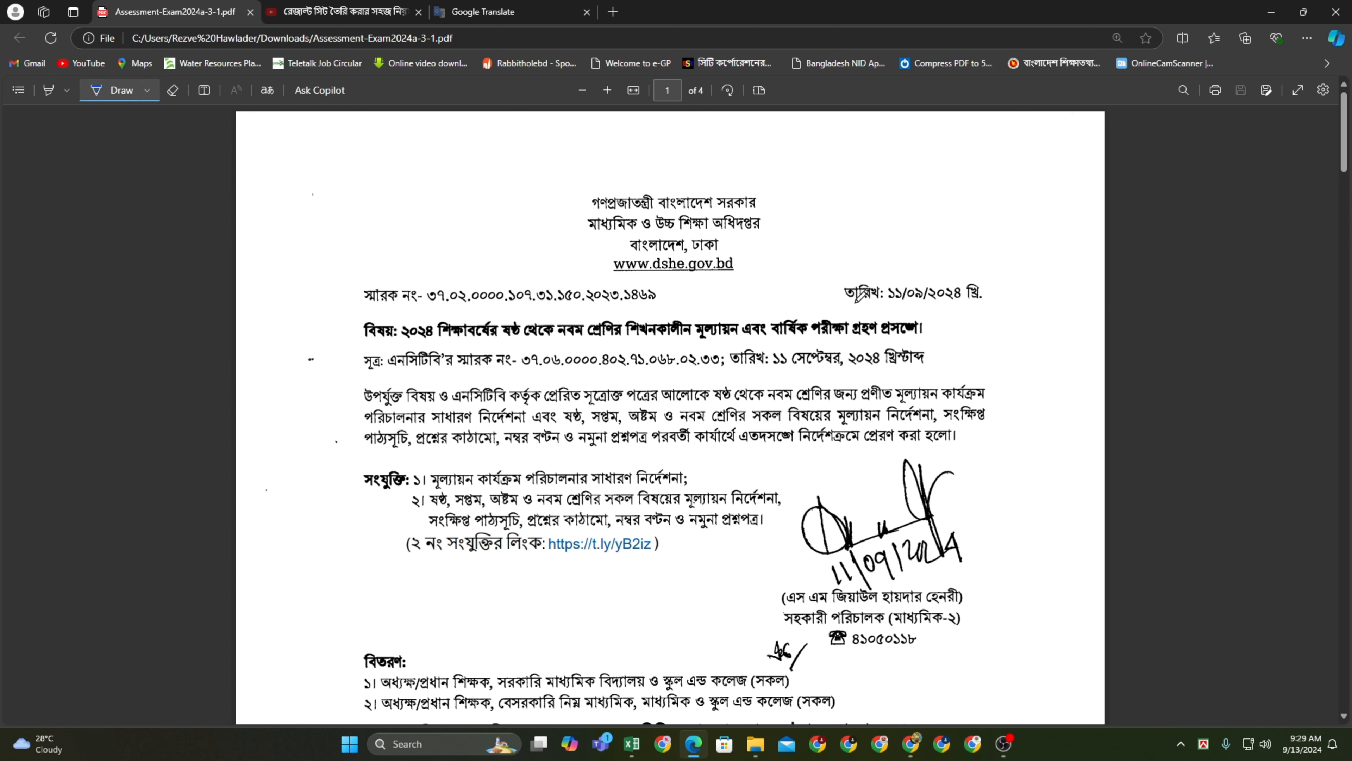
left_click_drag(845, 302, 989, 302)
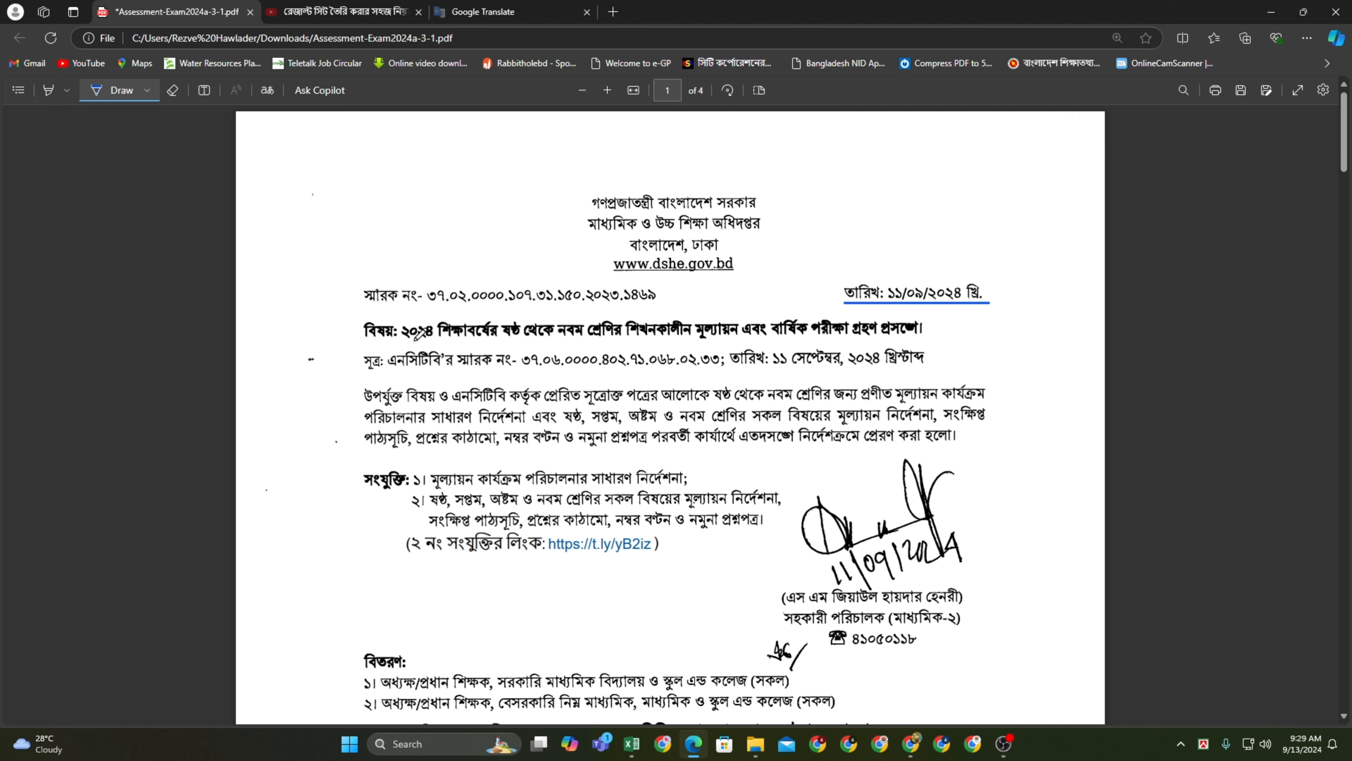
left_click_drag(419, 344, 918, 341)
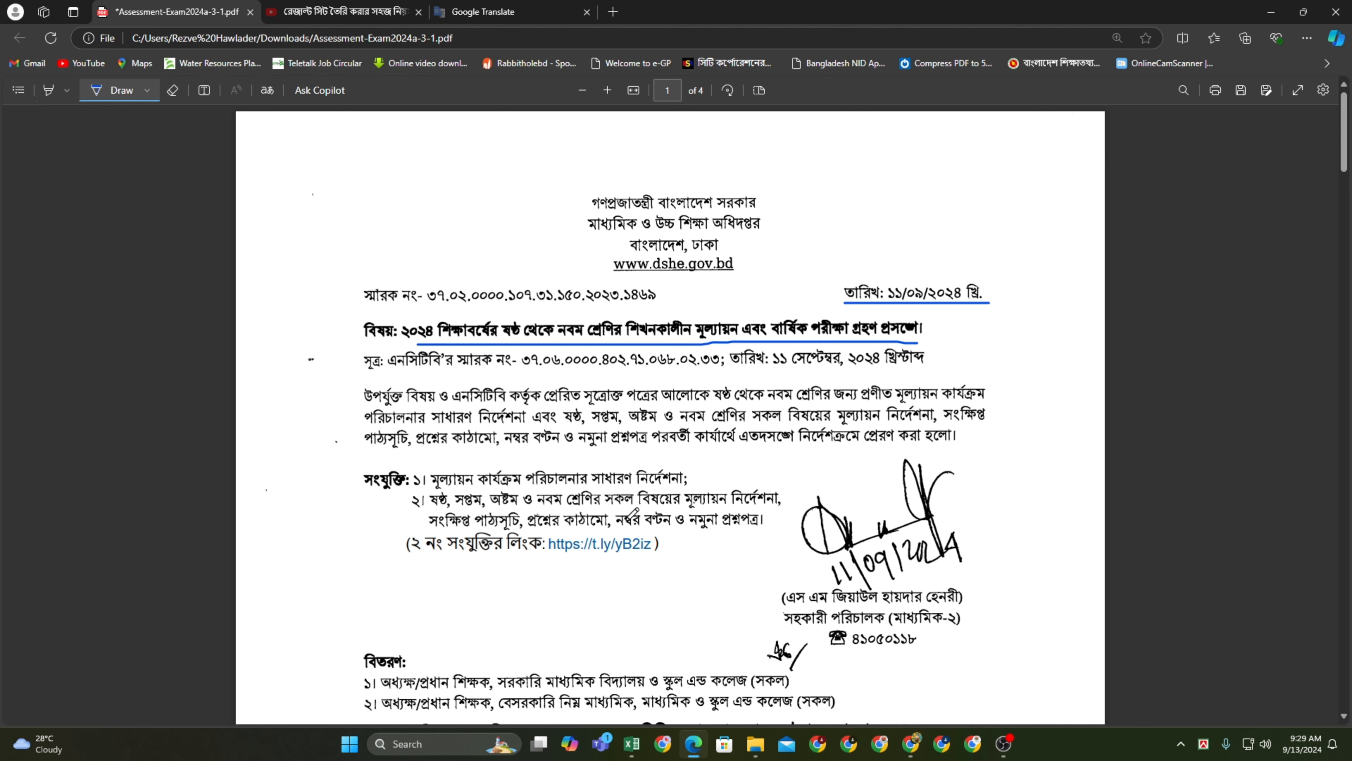
Scroll past pages 1 and 2 to page 3's worked example and grade-point table
scroll(630, 514, "down", 15)
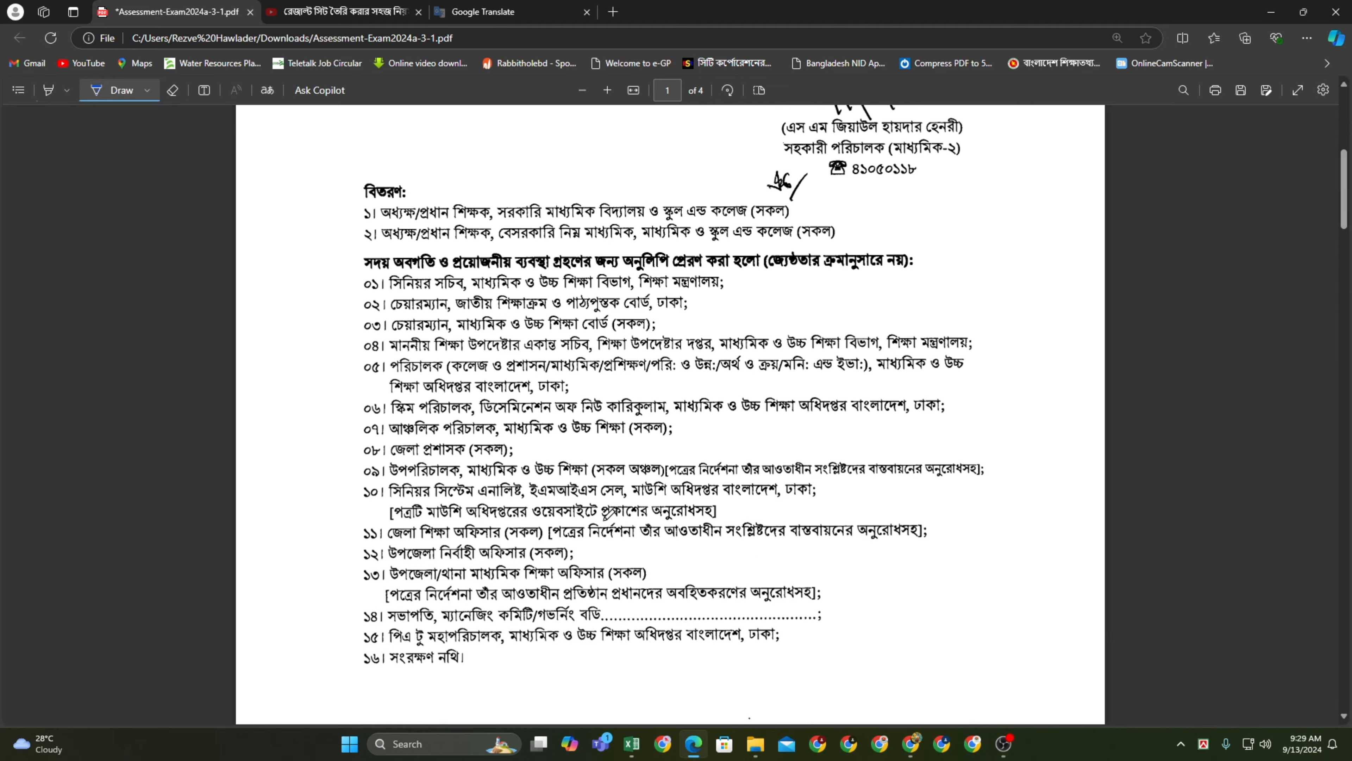
scroll(603, 516, "down", 8)
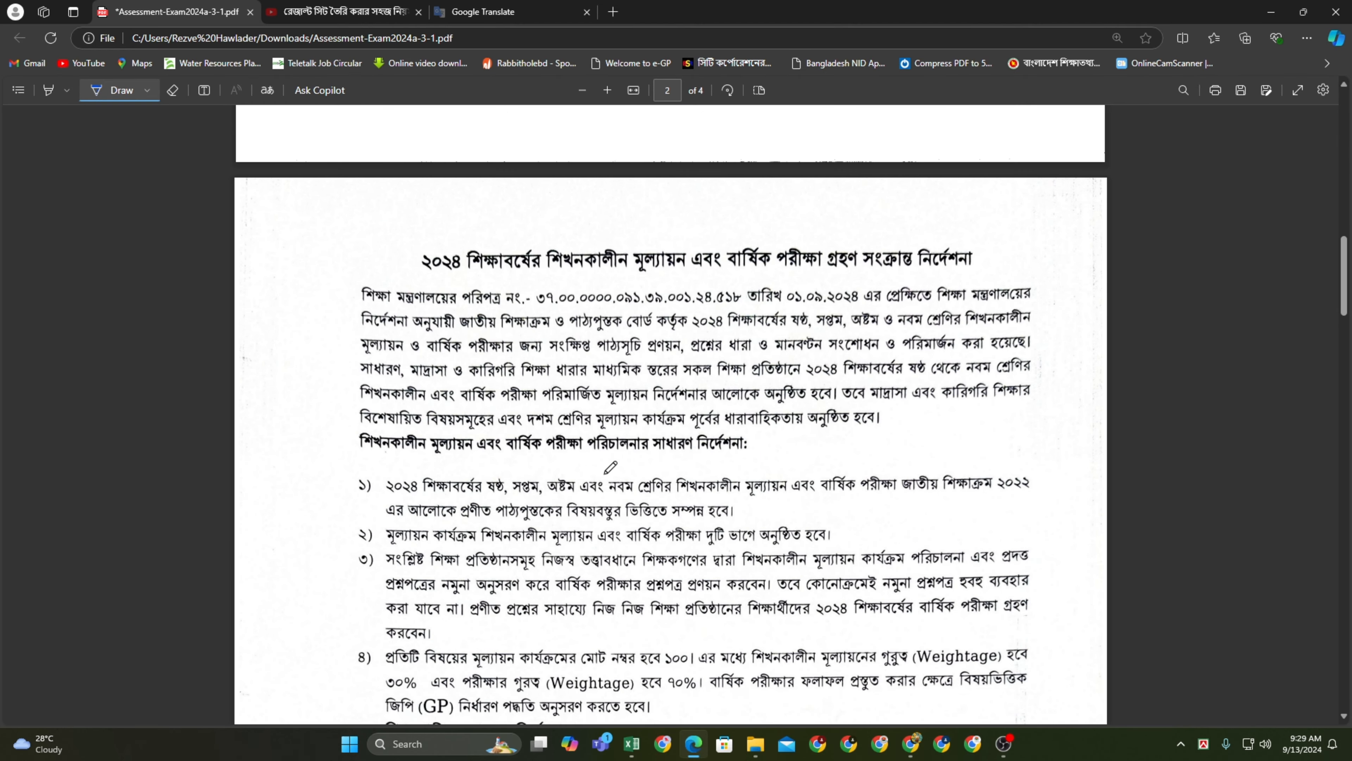
scroll(420, 495, "down", 2)
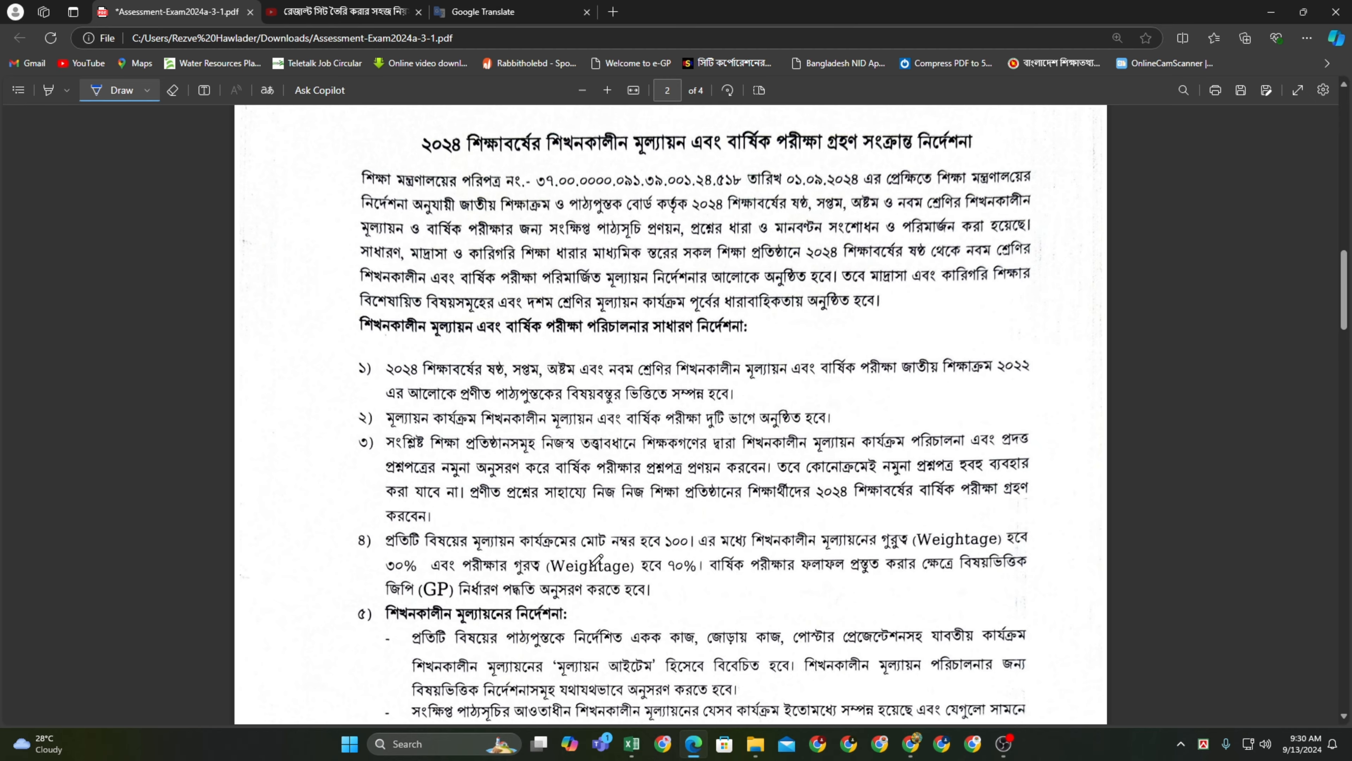
scroll(596, 559, "down", 2)
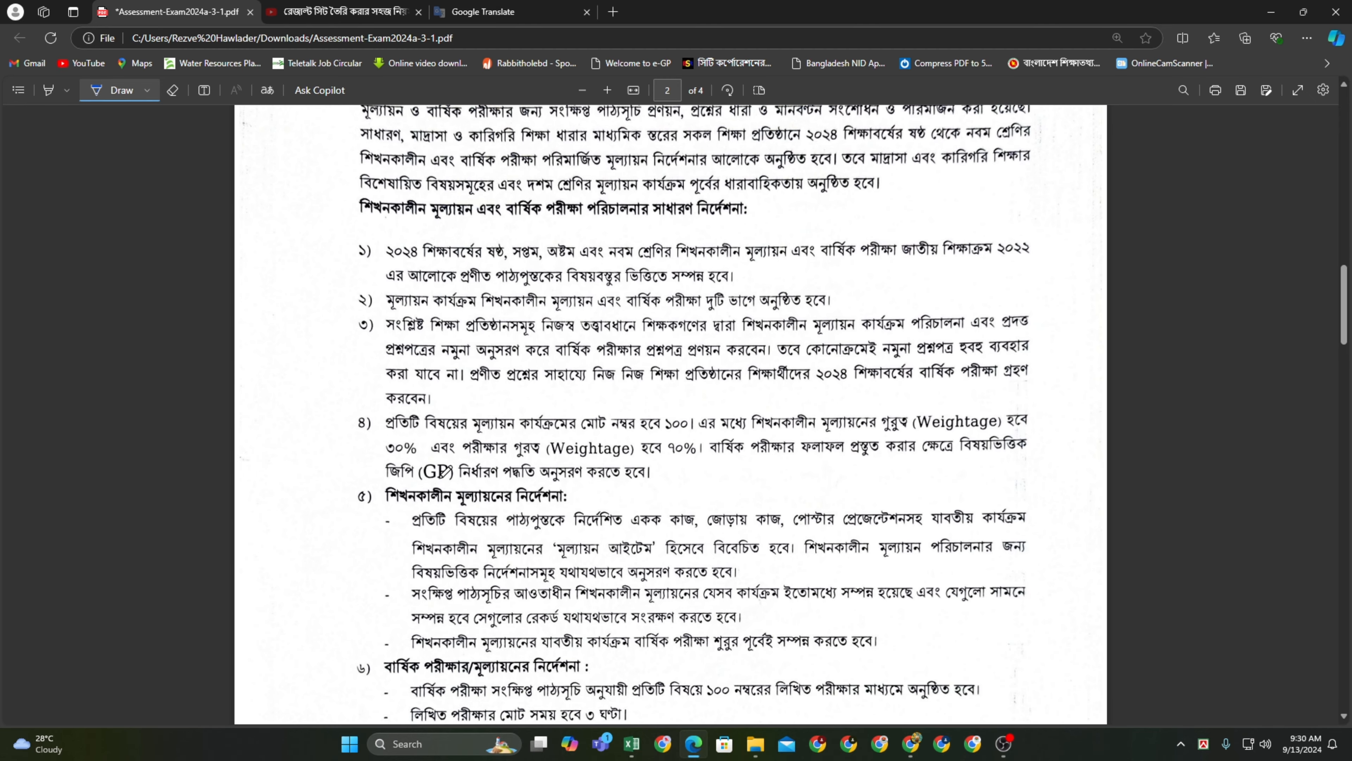
scroll(445, 472, "down", 2)
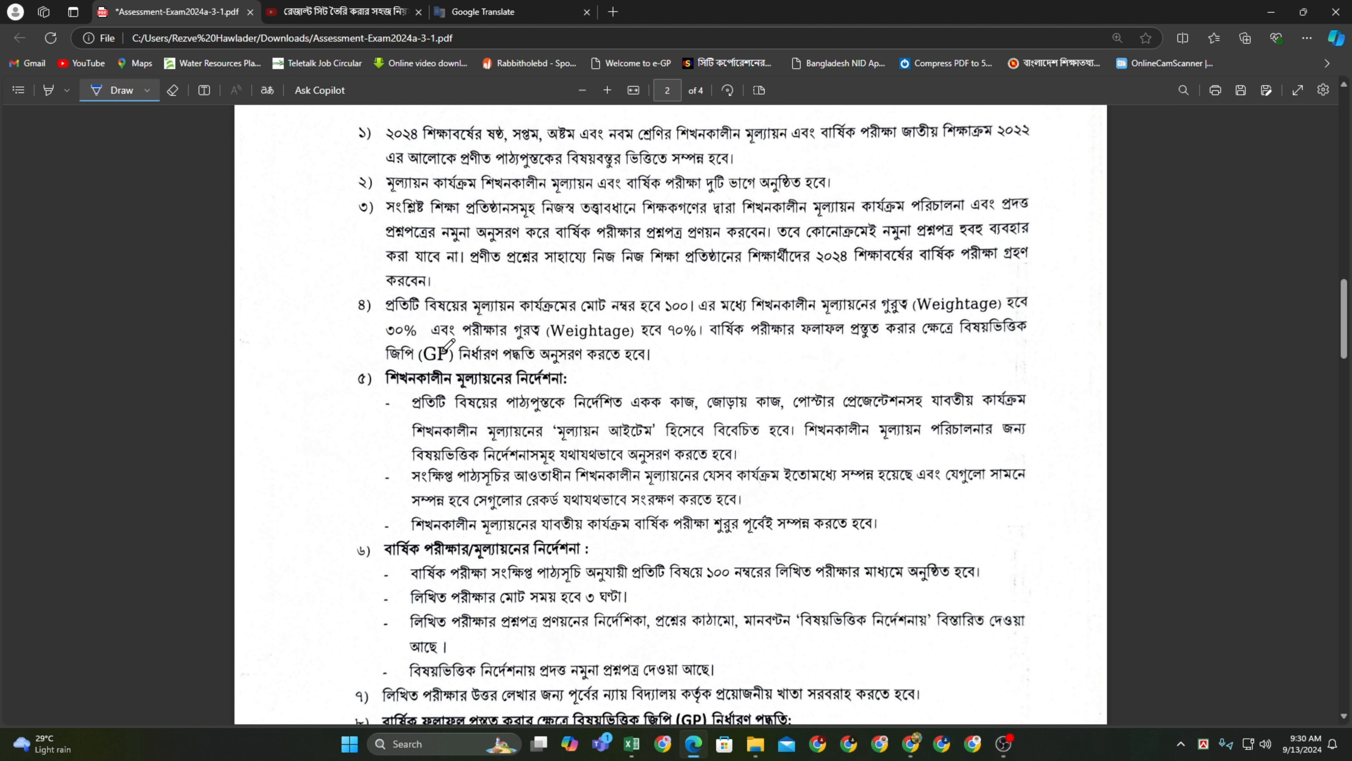
scroll(525, 516, "down", 6)
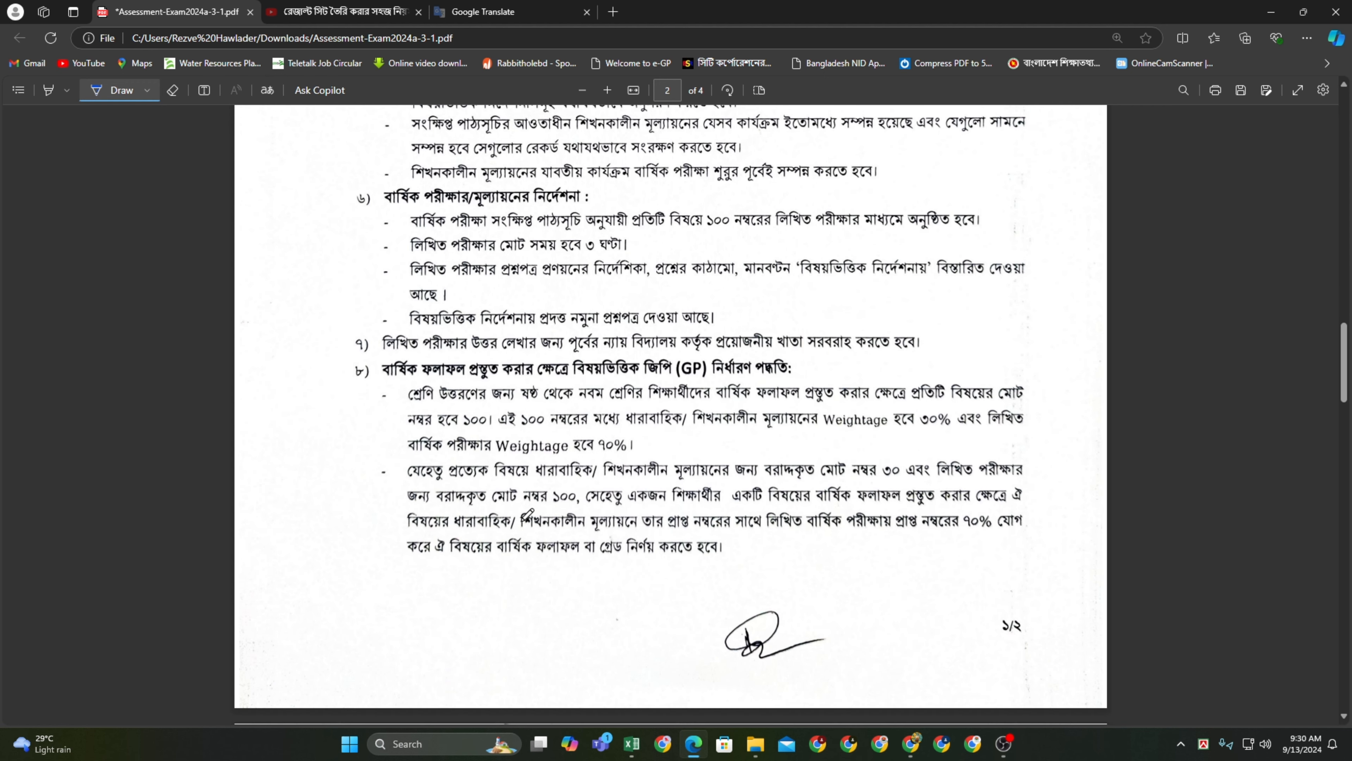
scroll(527, 514, "down", 8)
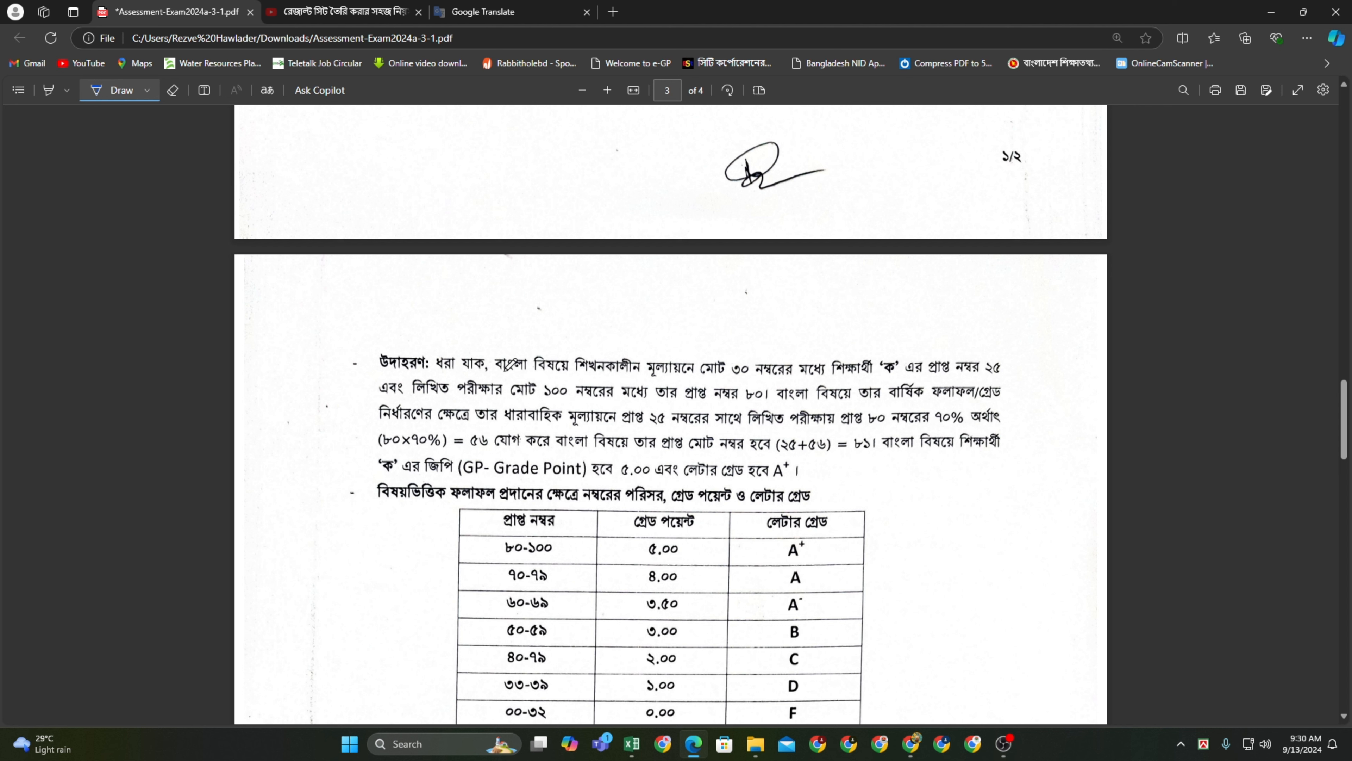
Underline every line of the worked example, through the 70% calculation and GP 5.00 A+, then close Edge
left_click_drag(540, 375, 1006, 373)
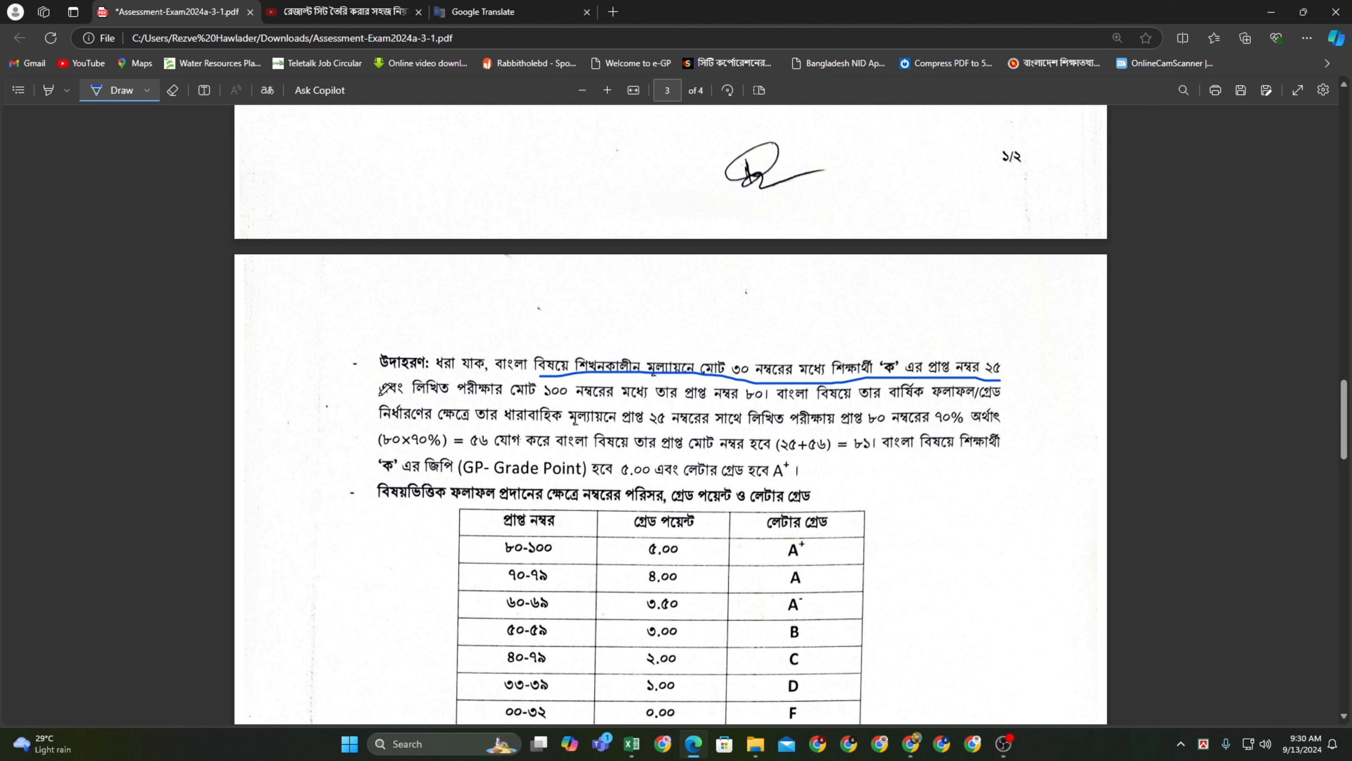
left_click_drag(381, 395, 981, 401)
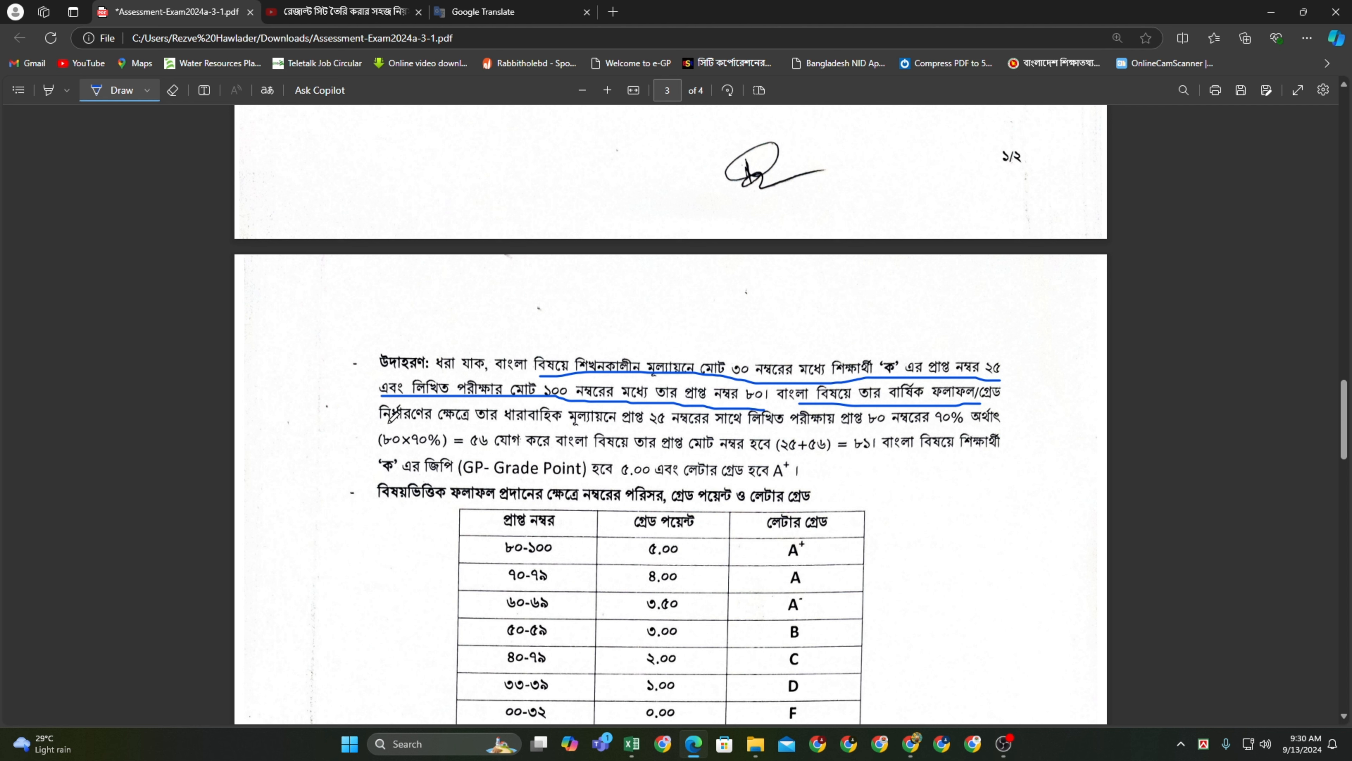
left_click_drag(389, 422, 975, 430)
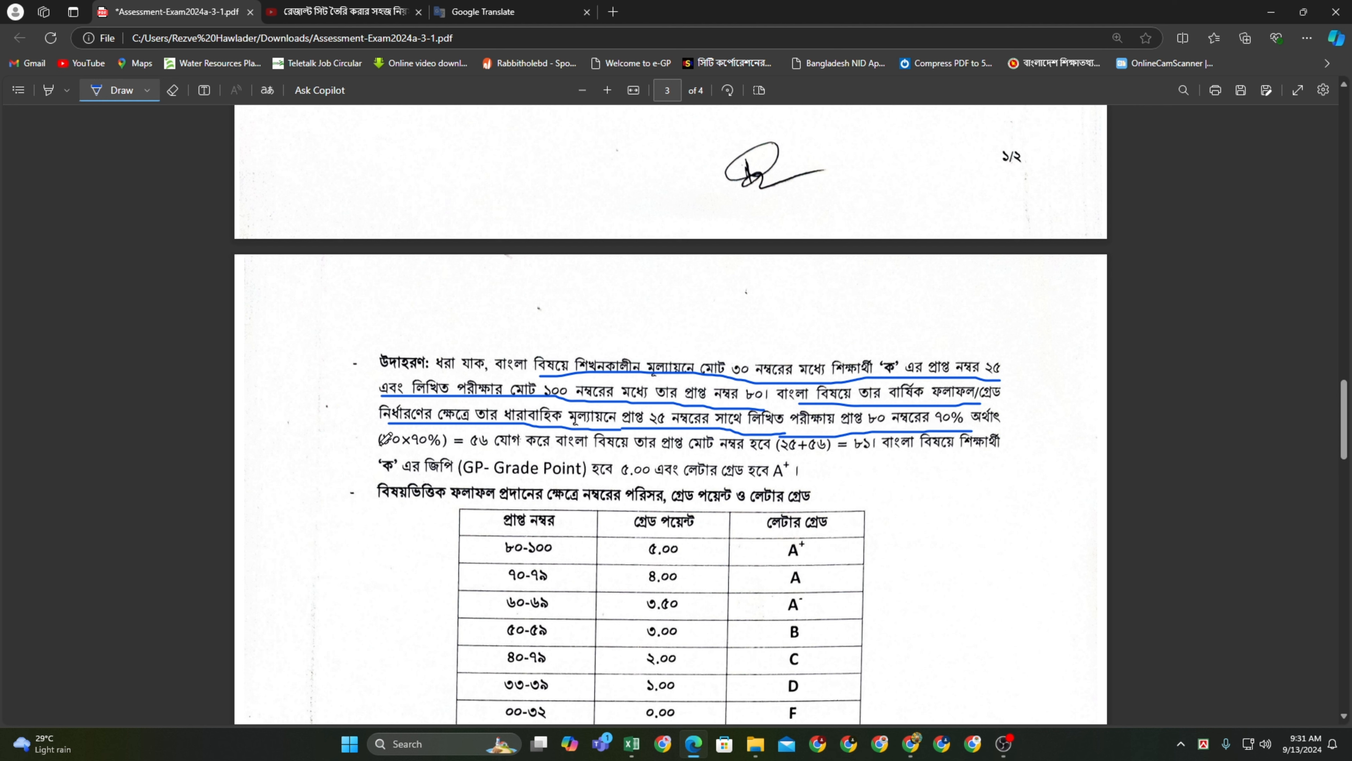
left_click_drag(380, 446, 532, 455)
left_click_drag(549, 456, 770, 451)
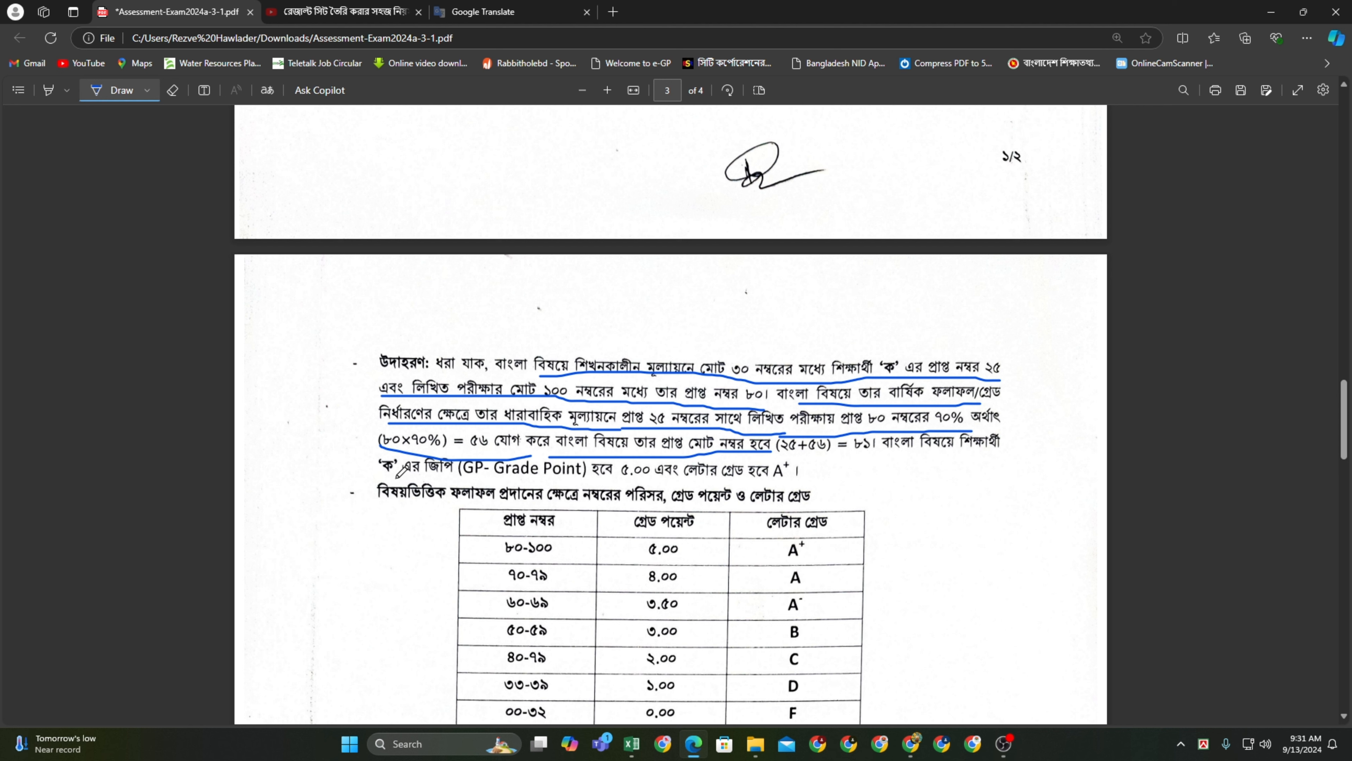
left_click_drag(380, 477, 427, 479)
left_click_drag(594, 476, 815, 479)
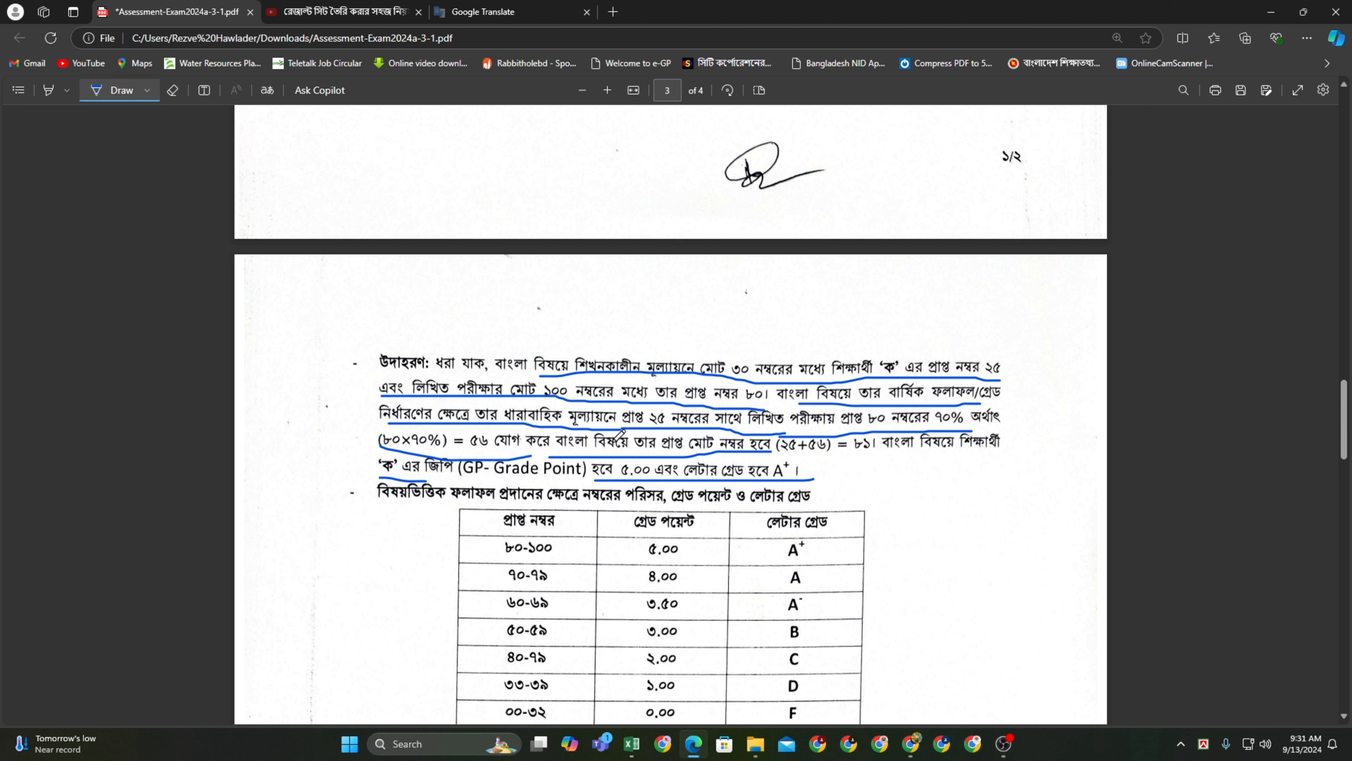
left_click(1347, 13)
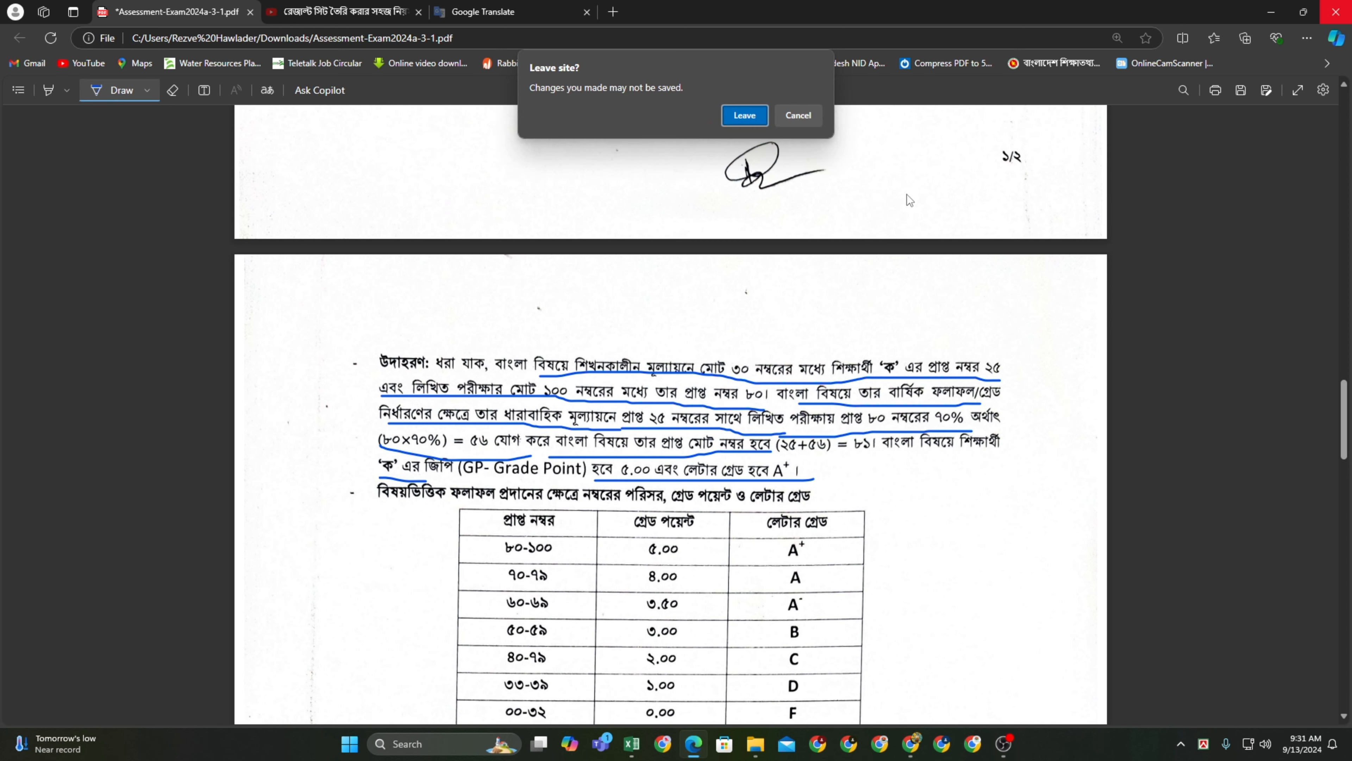
Leave the PDF without saving annotations and return to the Excel result sheet
key("Return")
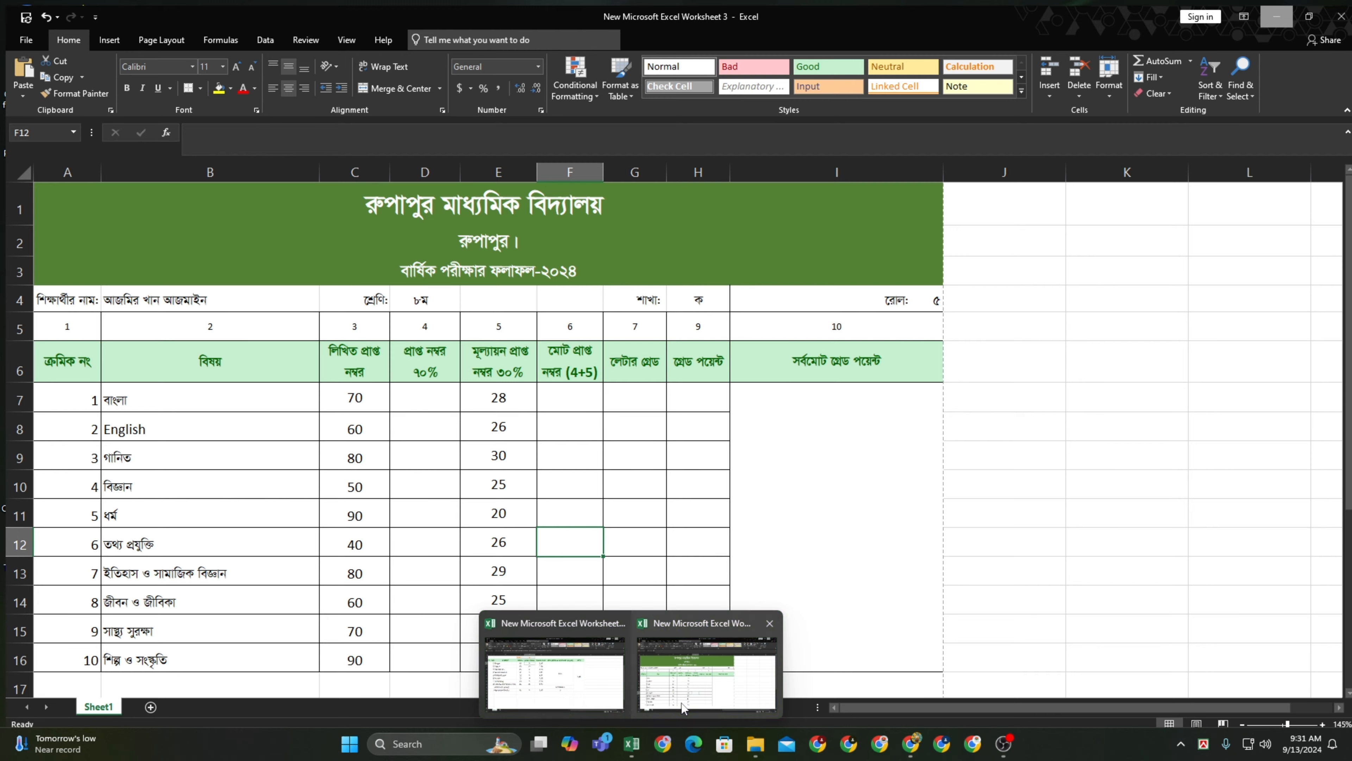
left_click(704, 668)
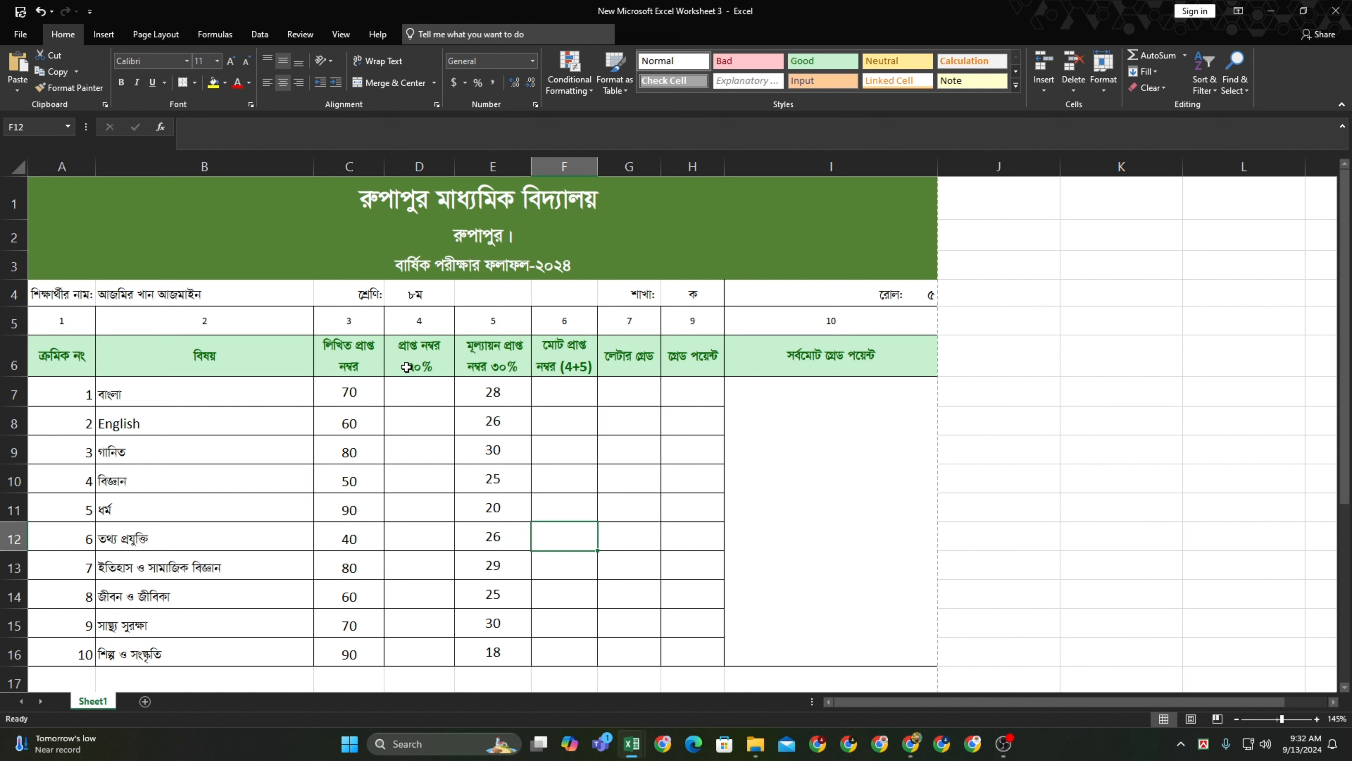
Enter =C7*70% in D7 so the first subject's 70% marks show 49
left_click(416, 391)
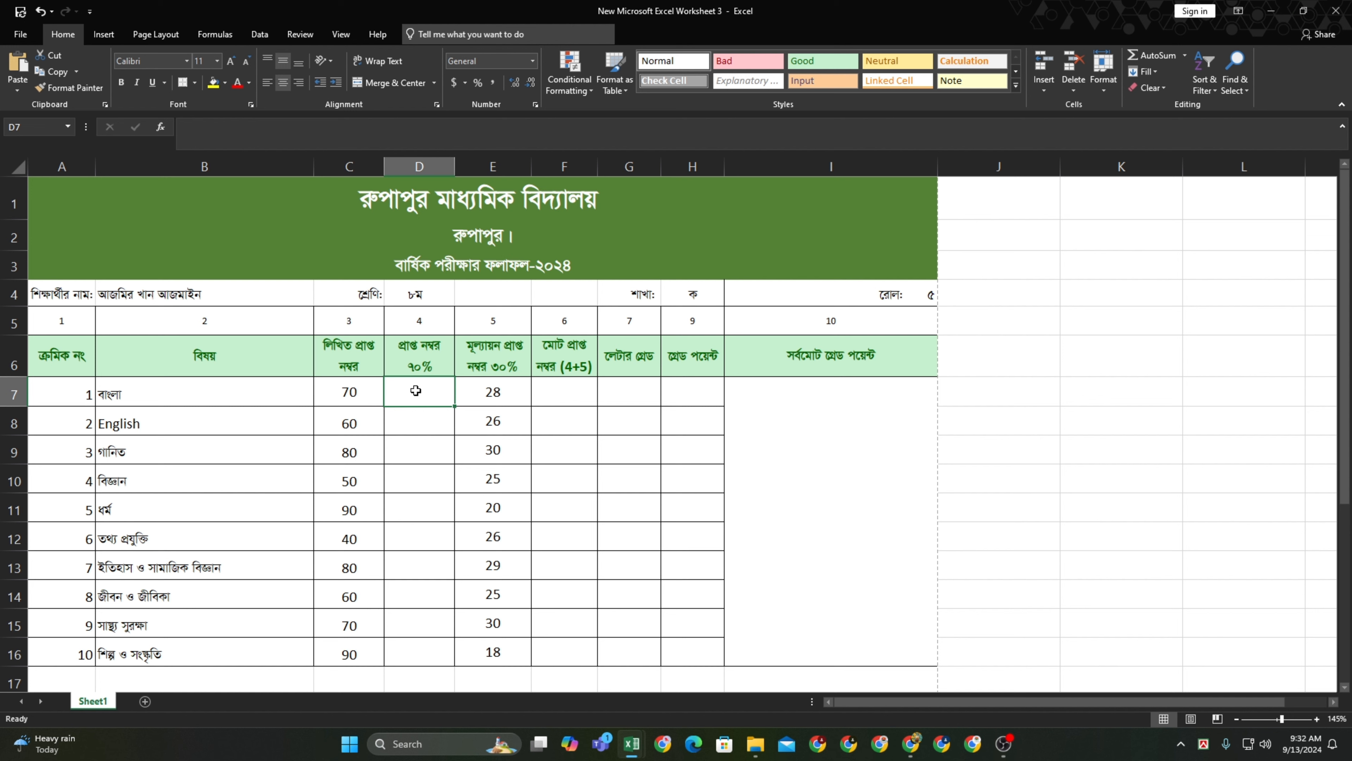
left_click(356, 391)
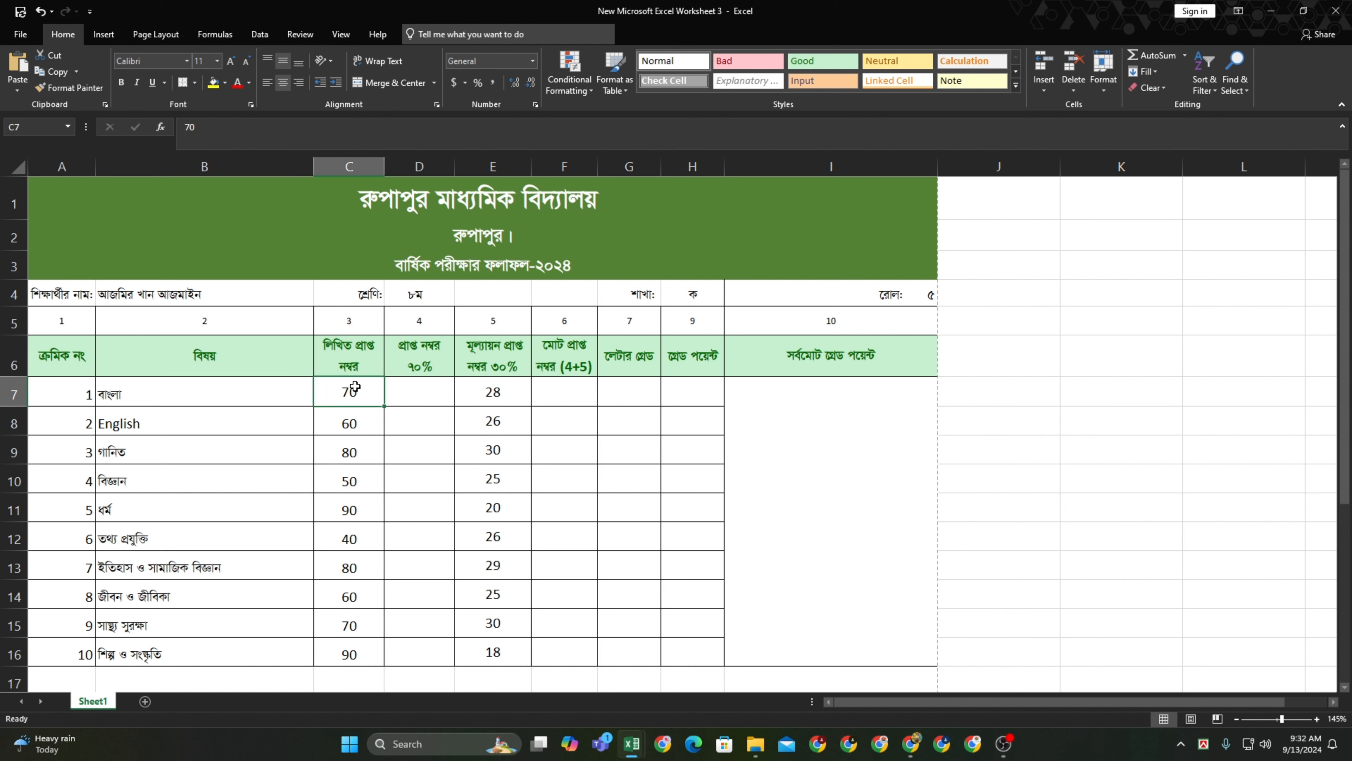
left_click(413, 390)
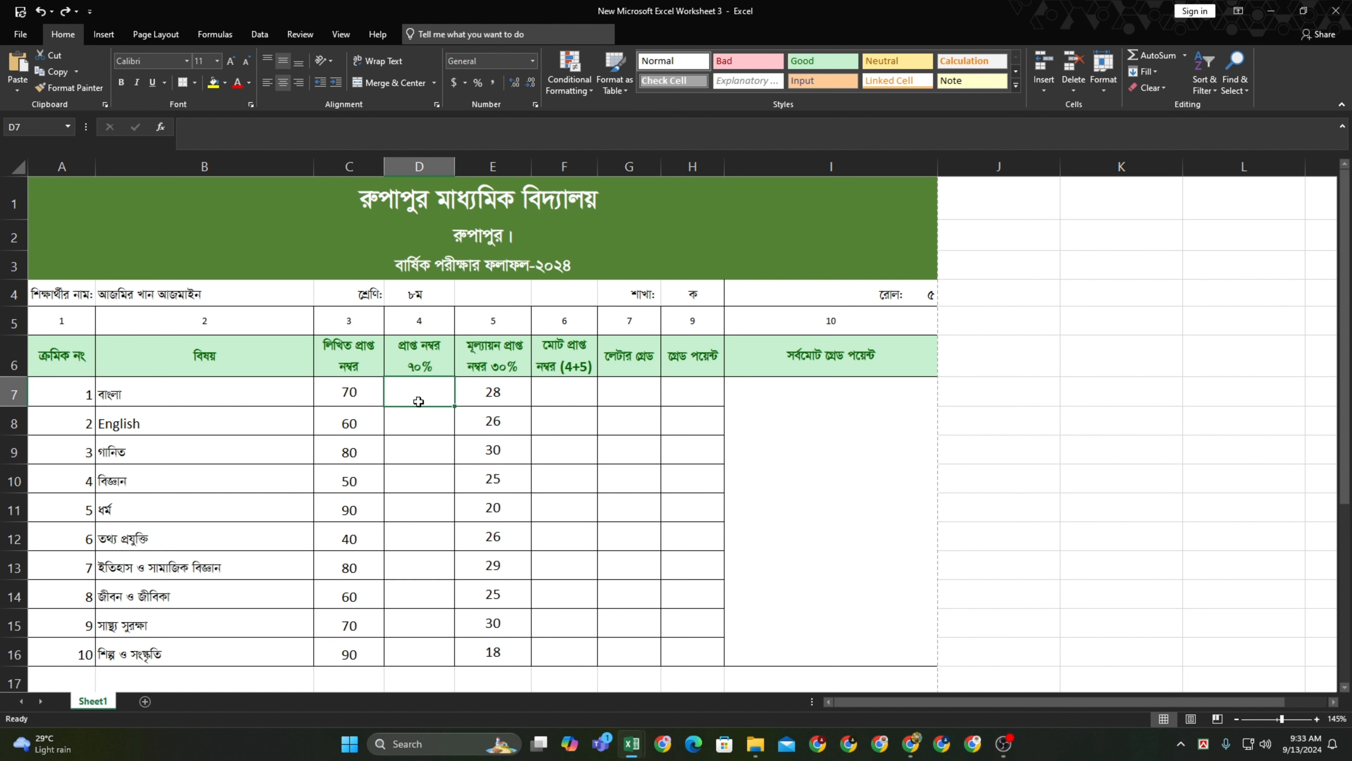
type("-0")
key("BackSpace")
key("BackSpace")
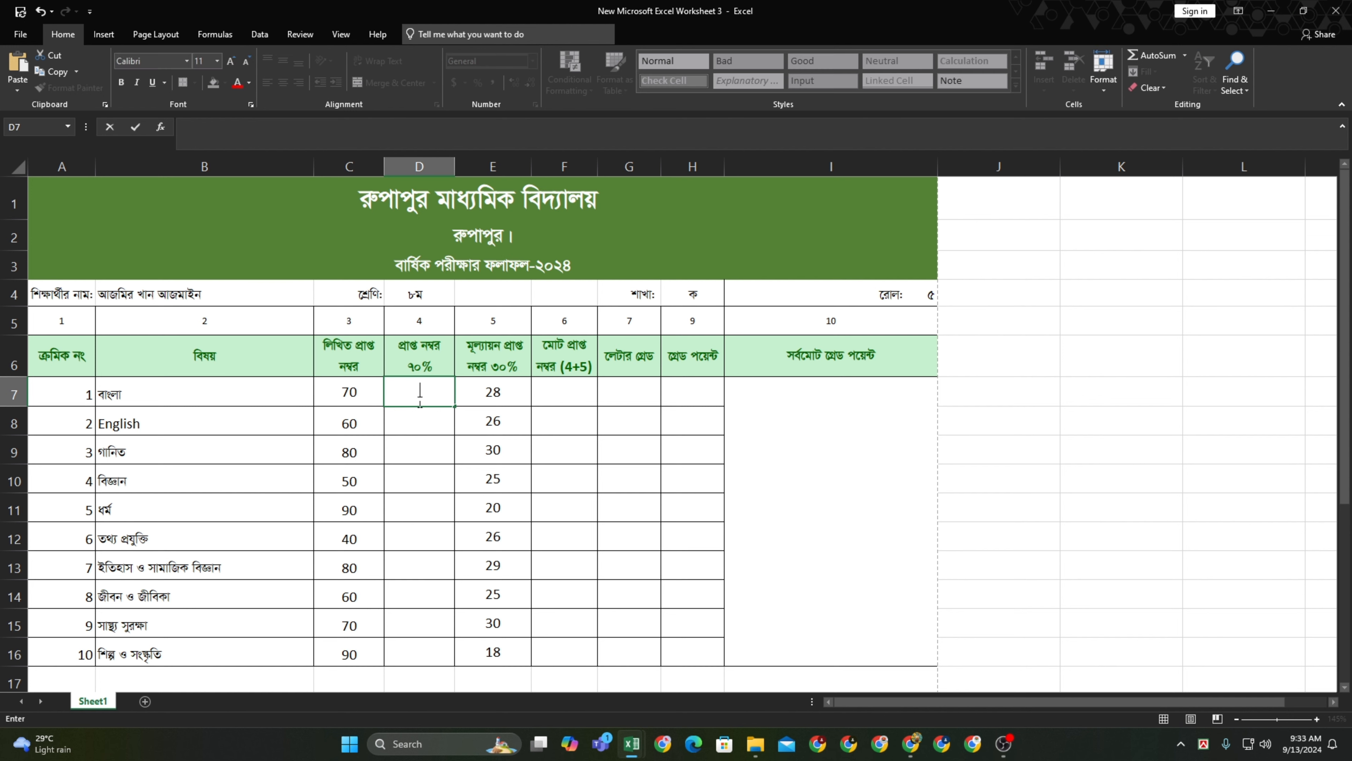
type("=")
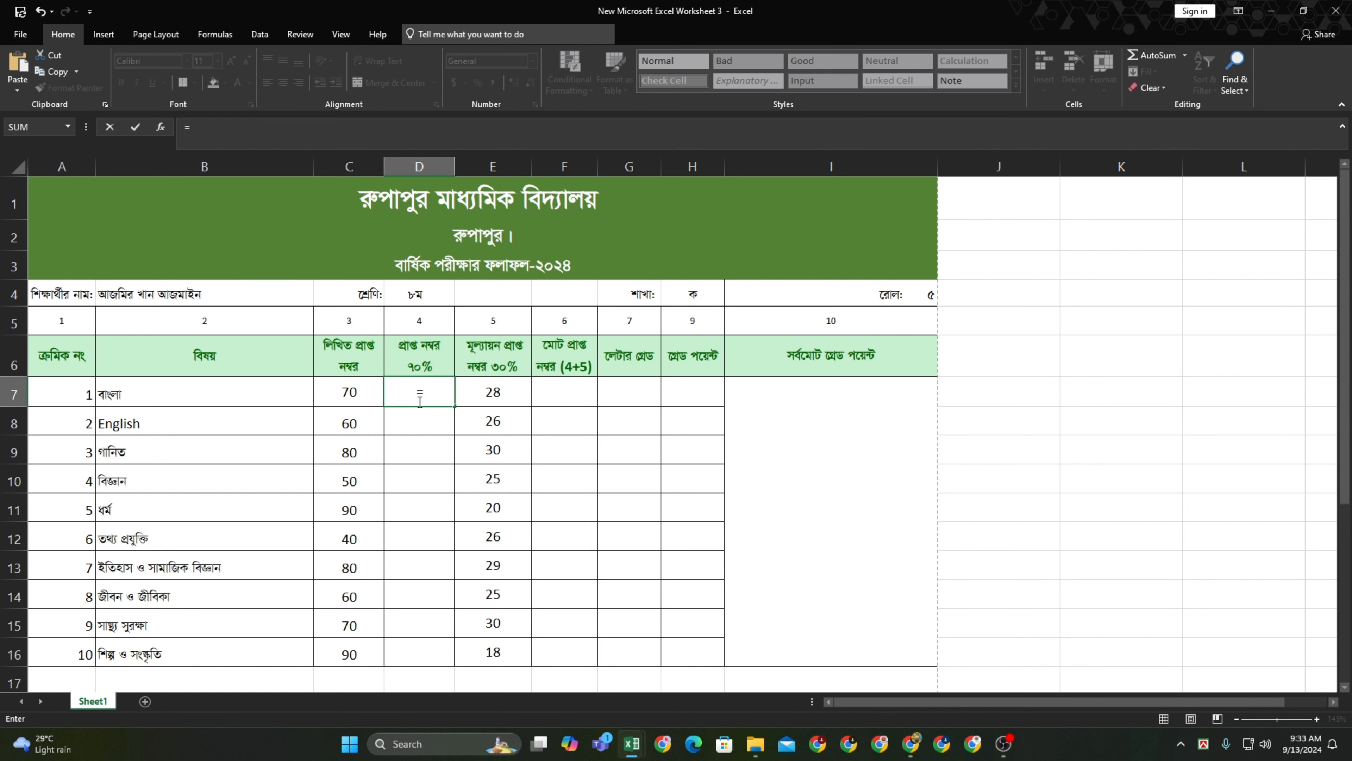
left_click(340, 392)
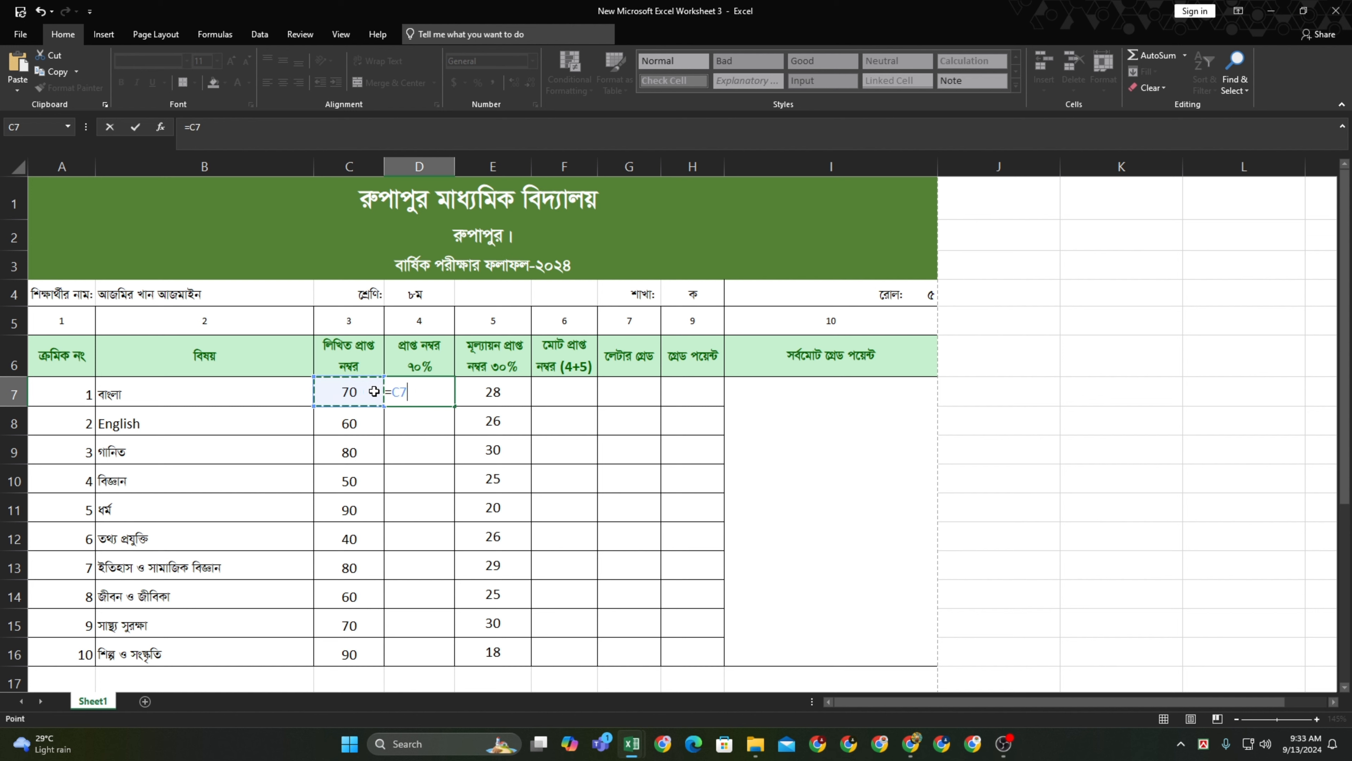
type("*")
type("70%")
key("Return")
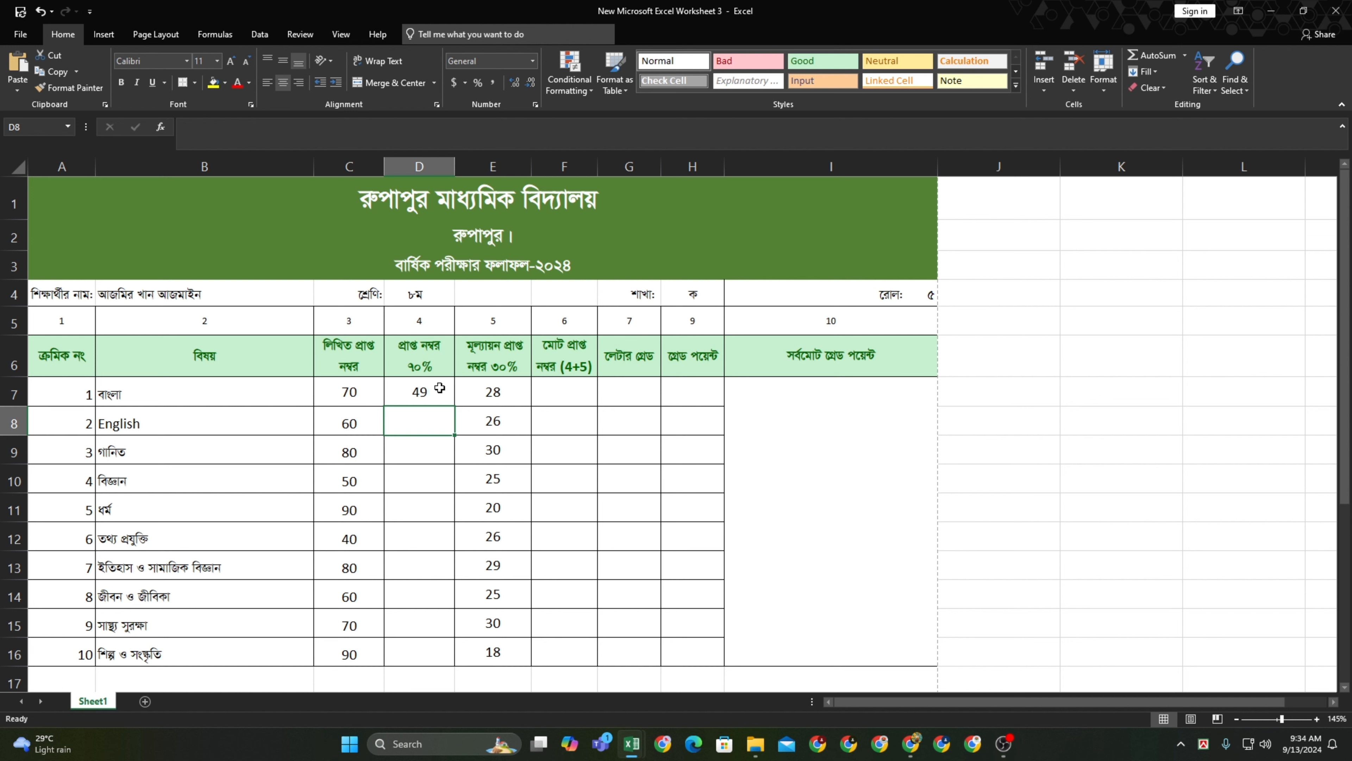
Fill the =C7*70% formula down D7:D16 and check the results in D7 and E7
left_click(450, 400)
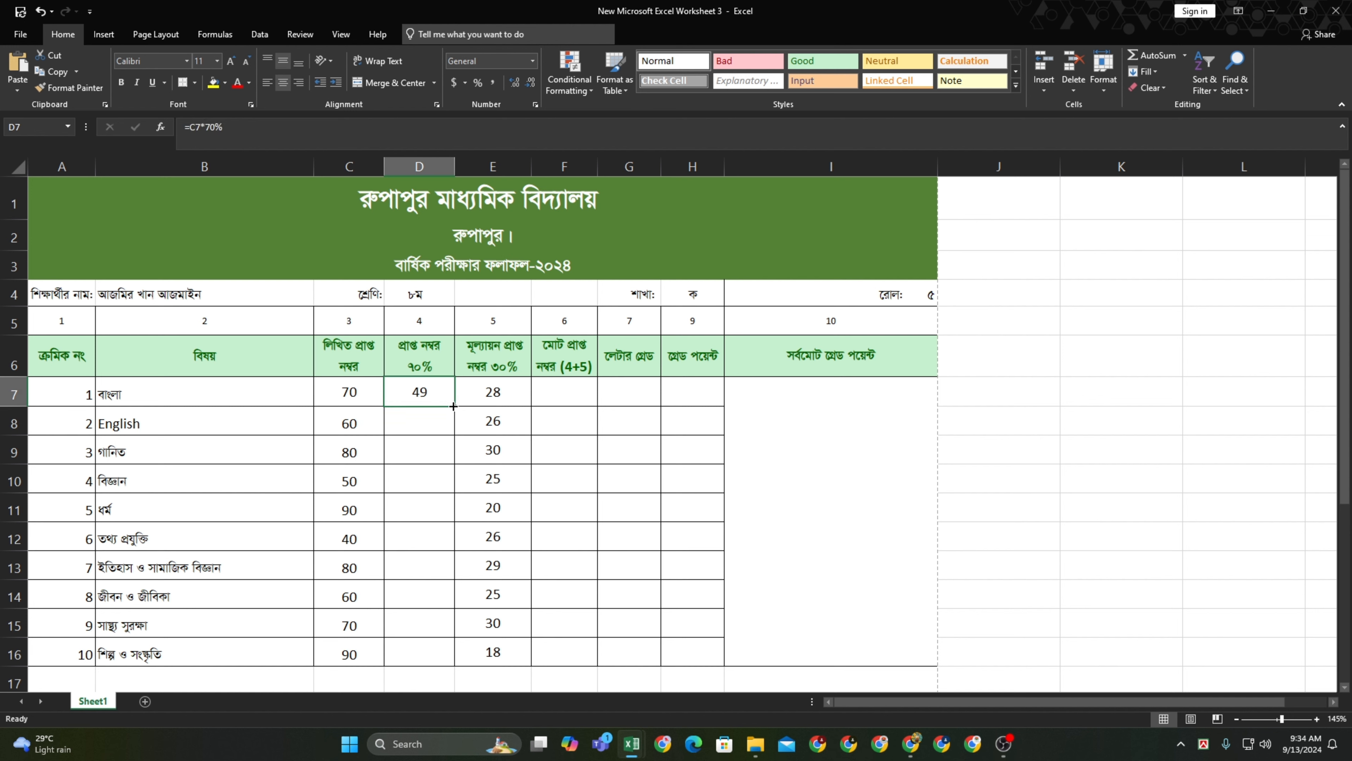
double_click(454, 405)
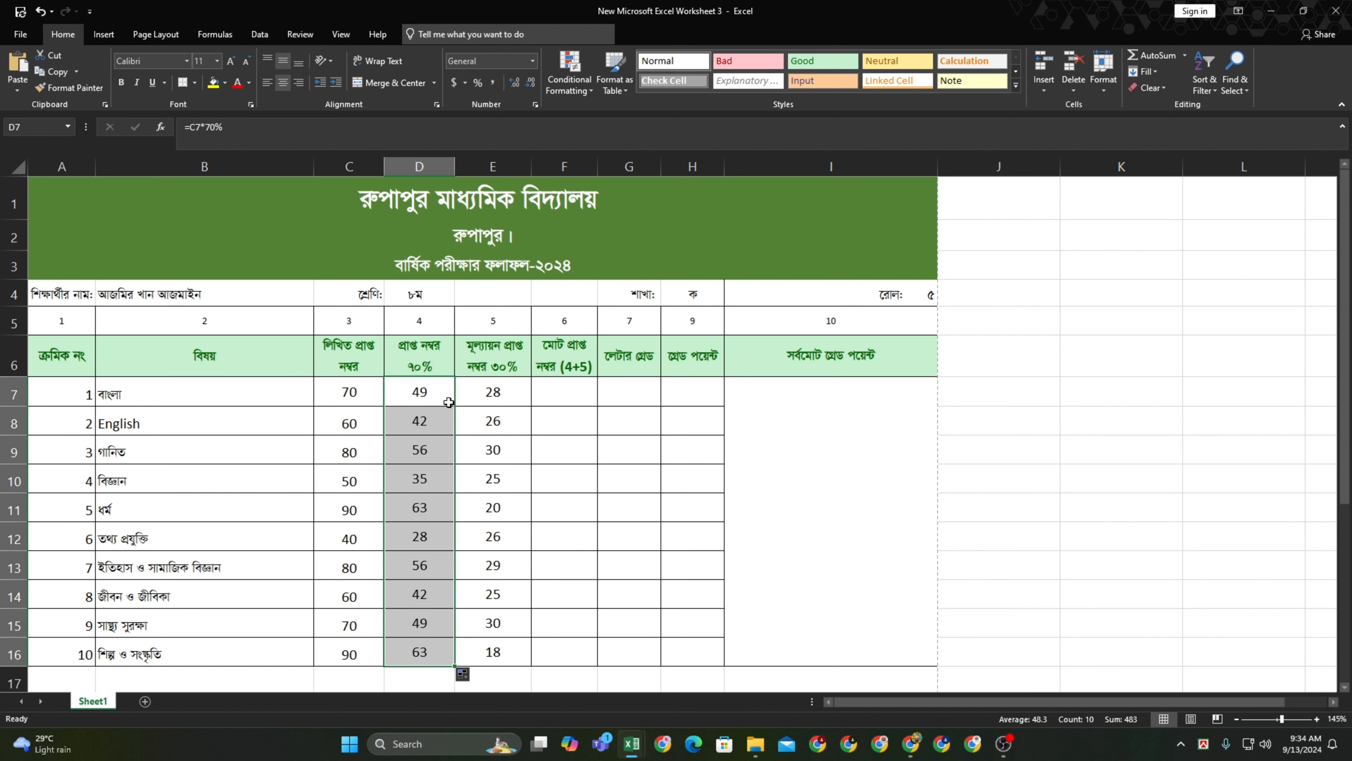
scroll(418, 576, "down", 5)
scroll(411, 574, "up", 5)
left_click(427, 387)
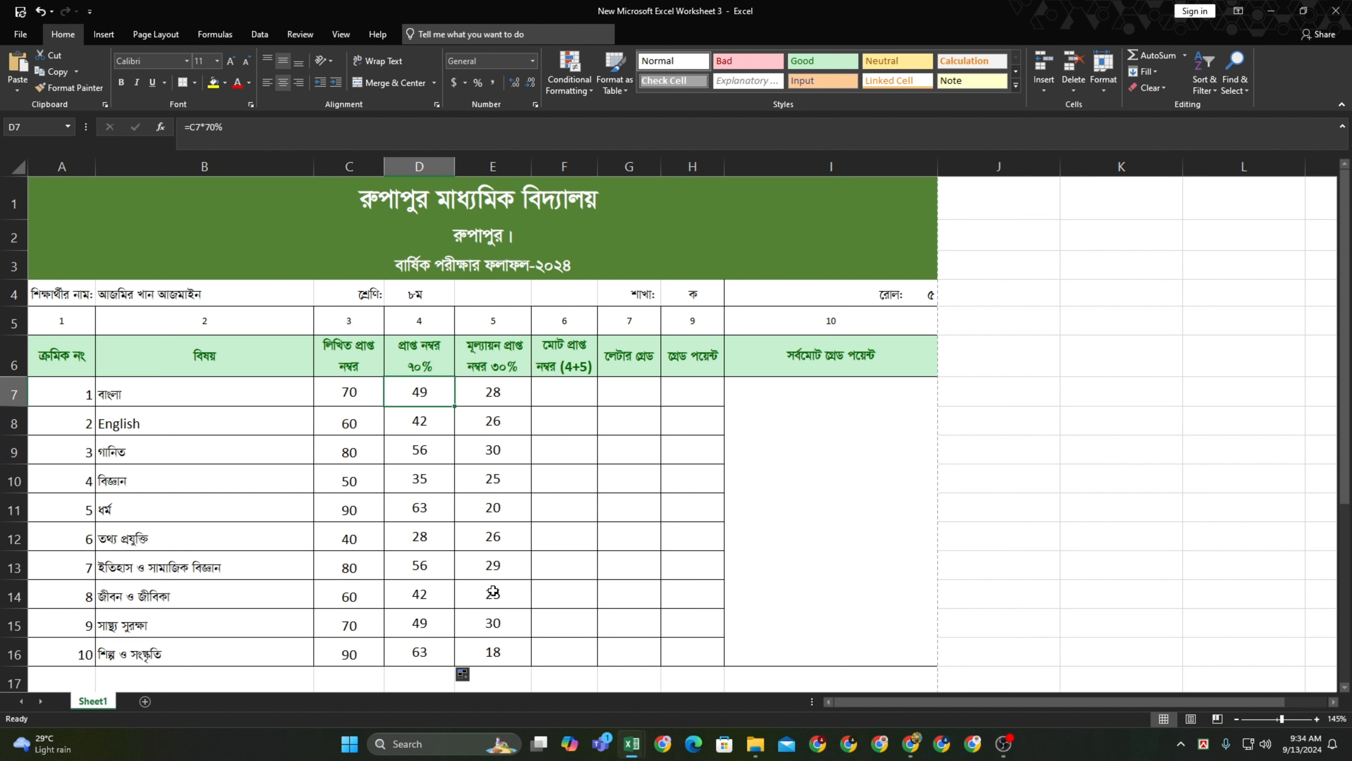
left_click(492, 399)
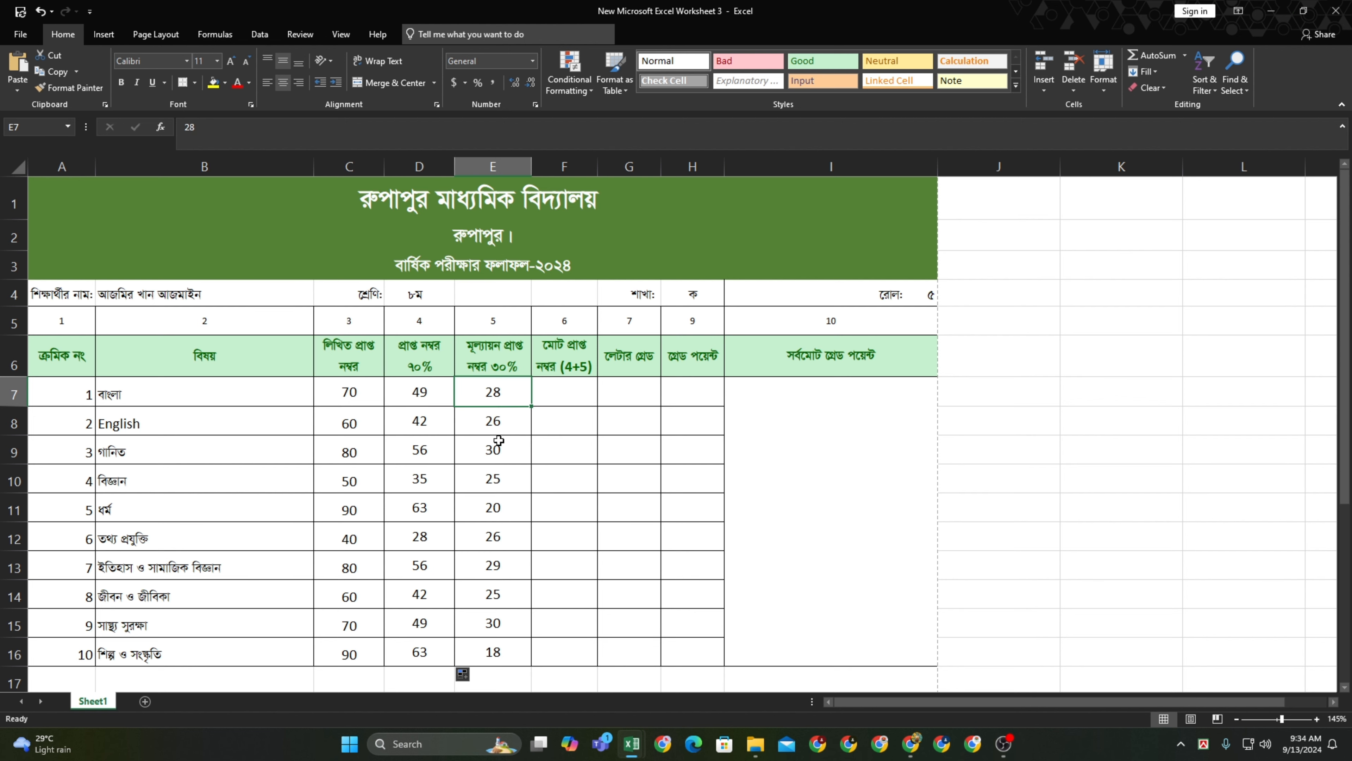
scroll(504, 525, "down", 2)
scroll(570, 535, "up", 2)
left_click(430, 396)
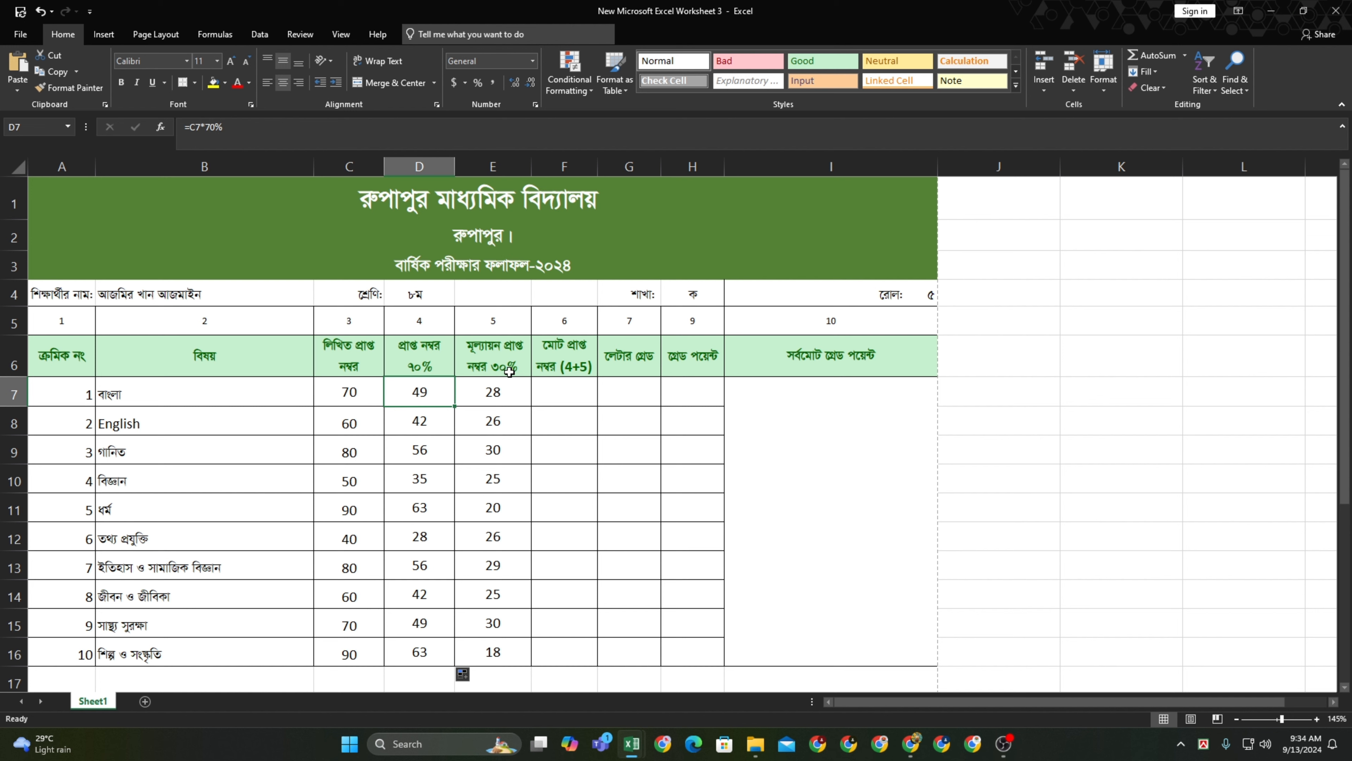
Enter =D7+E7 in F7 as the first subject's total, then undo it
left_click(557, 397)
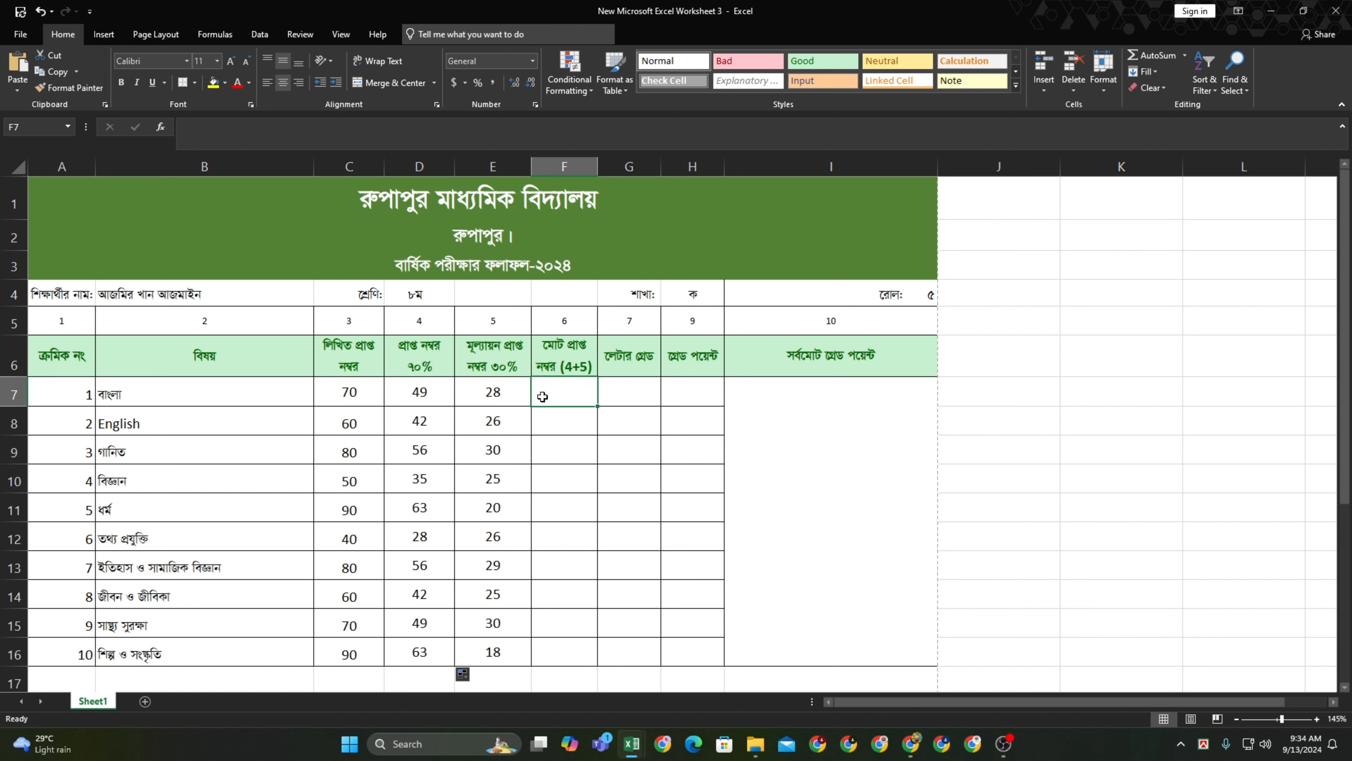
type("=")
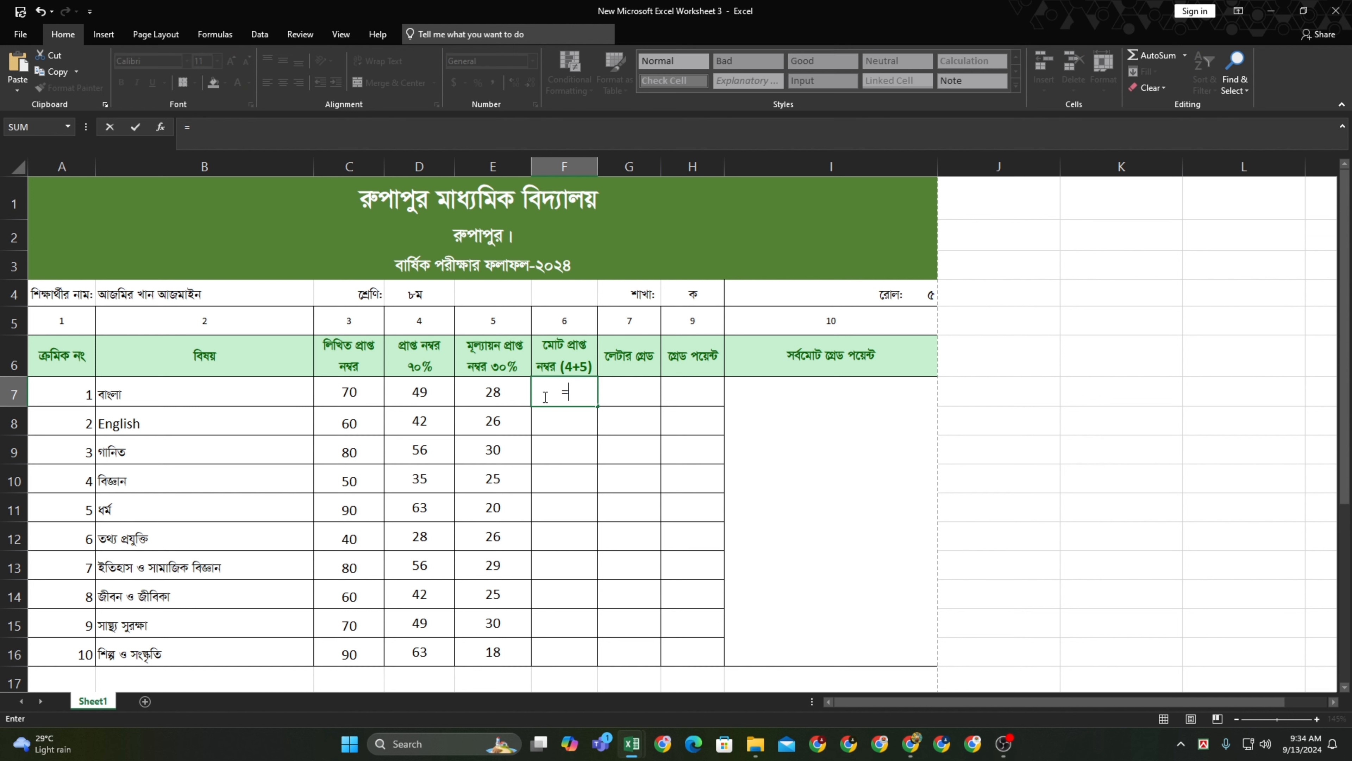
left_click(425, 395)
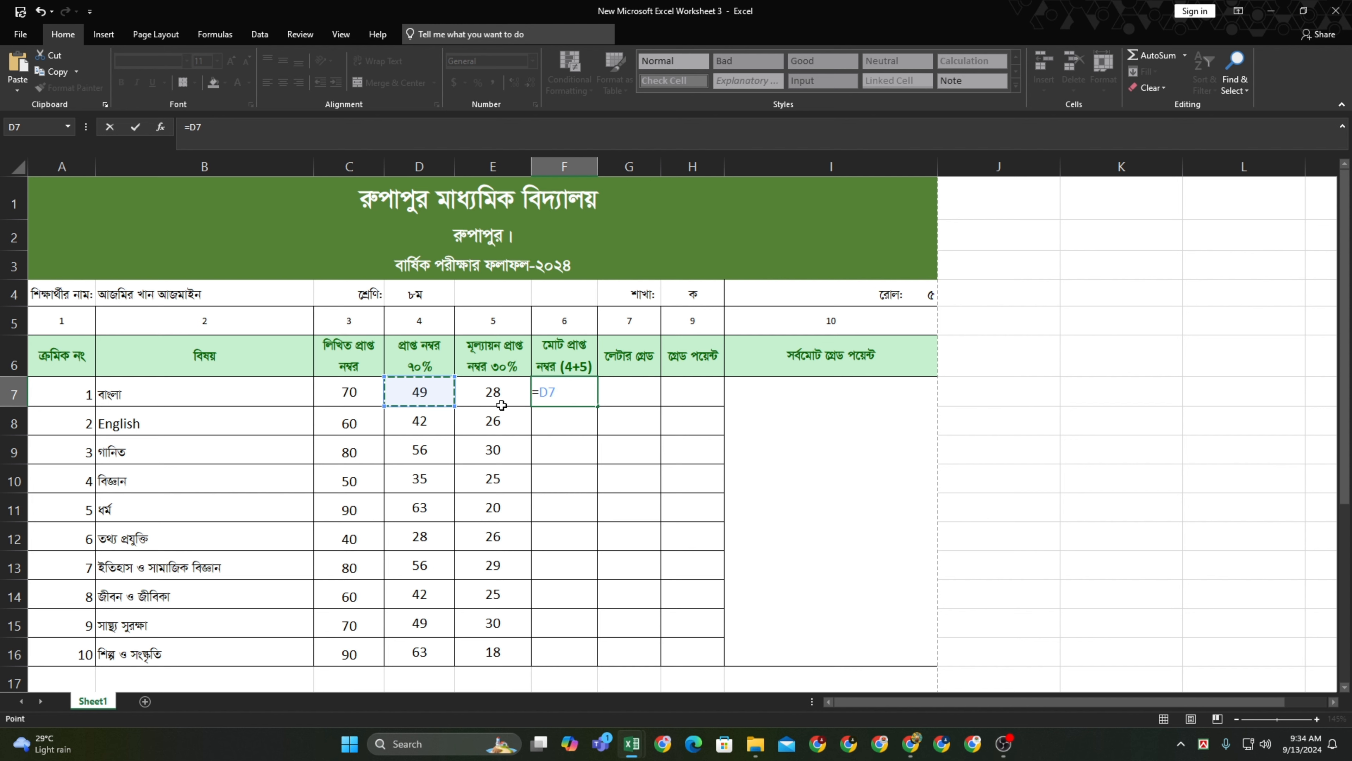
type("+")
left_click(502, 405)
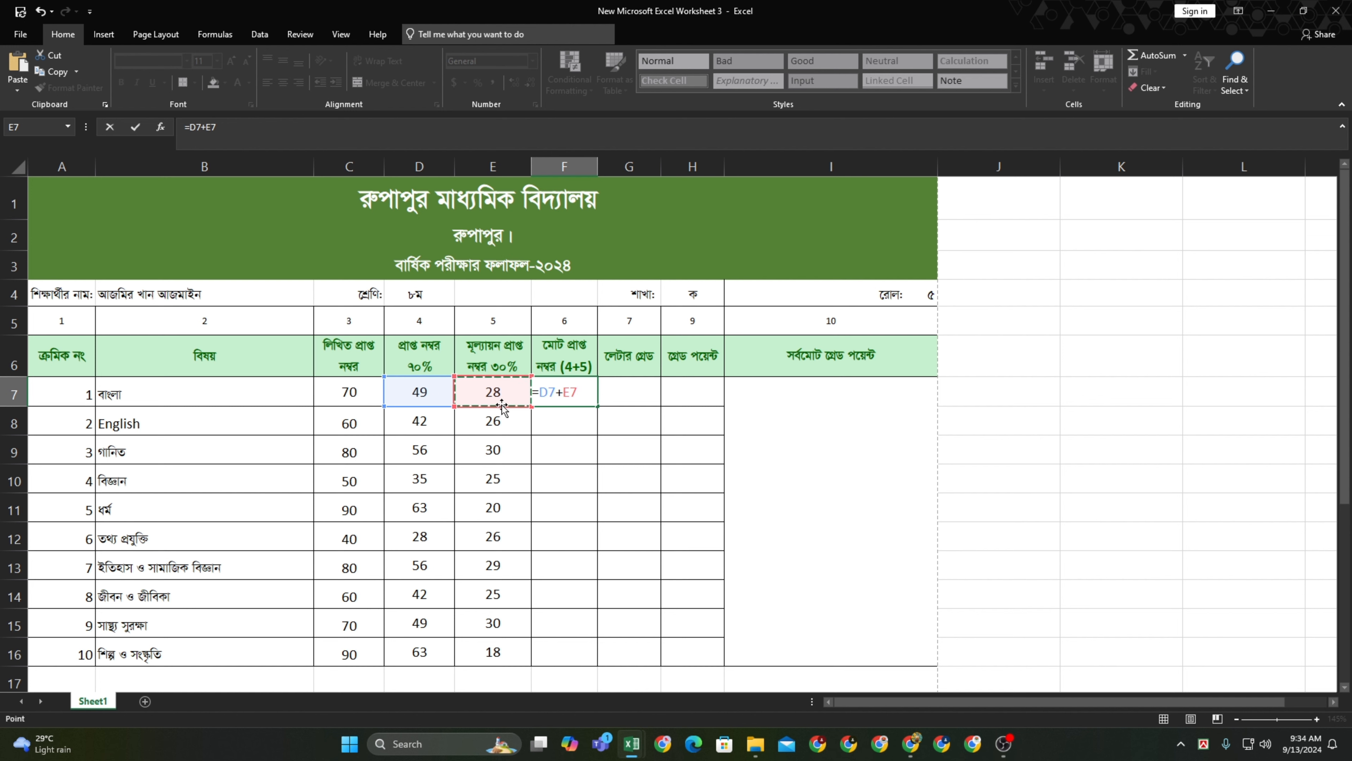
key("Return")
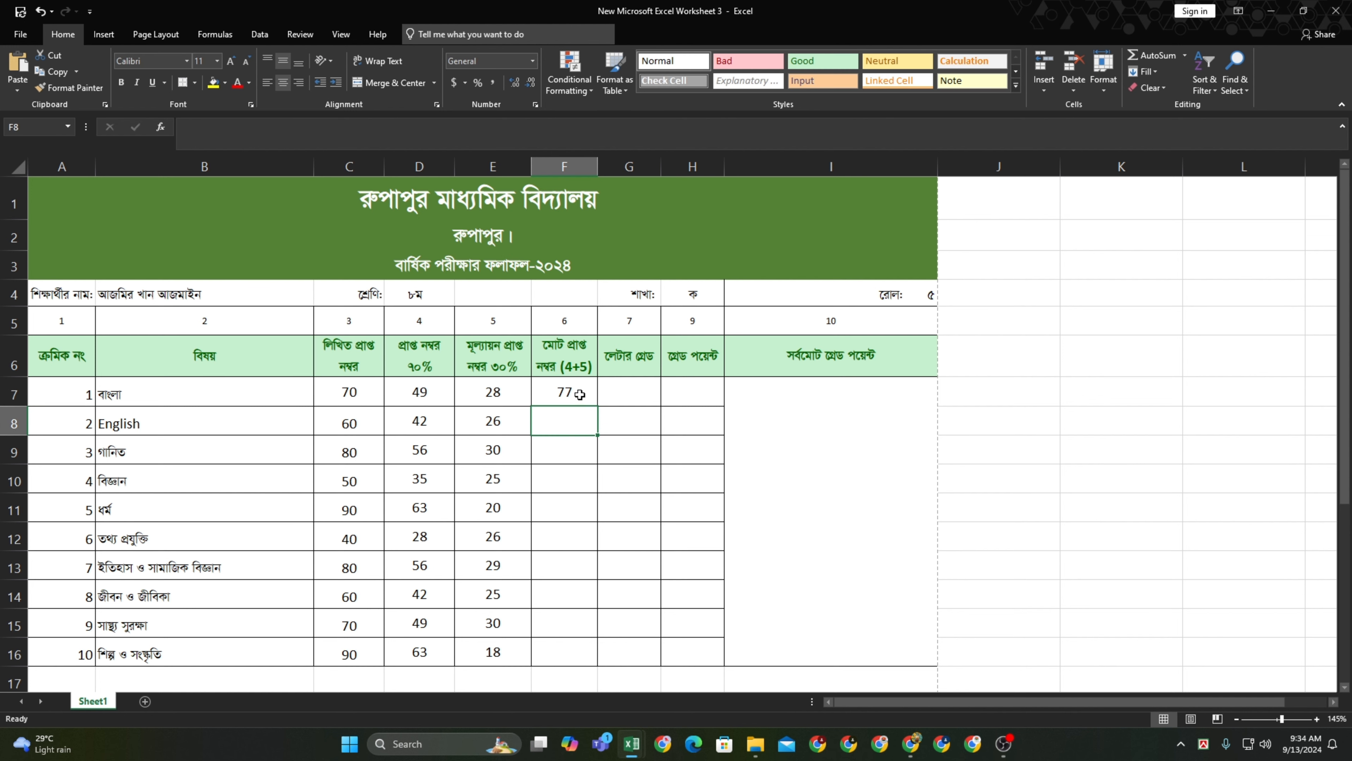
key("ctrl+z")
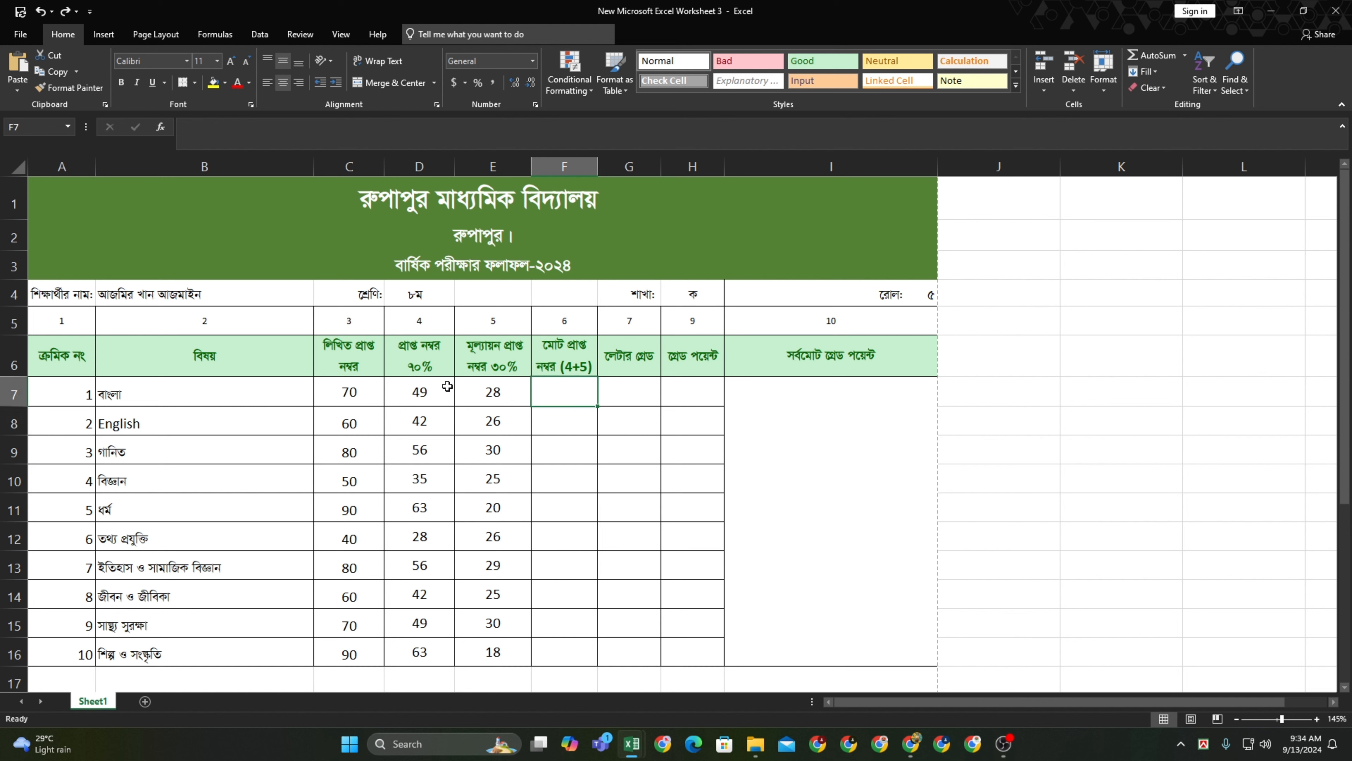
AutoSum D7:E7 into F7 and fill the =SUM total down to F16
left_click(429, 389)
left_click_drag(429, 389, 493, 392)
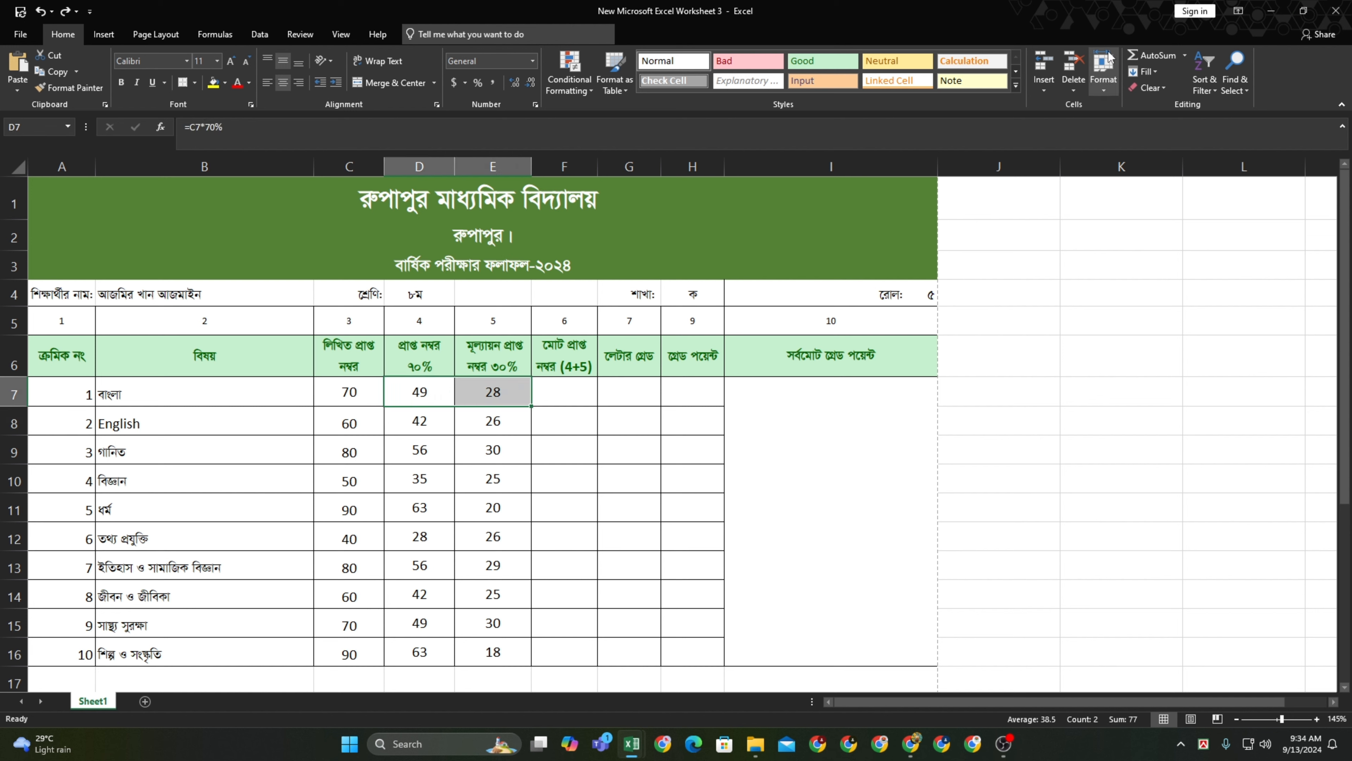
left_click(1149, 59)
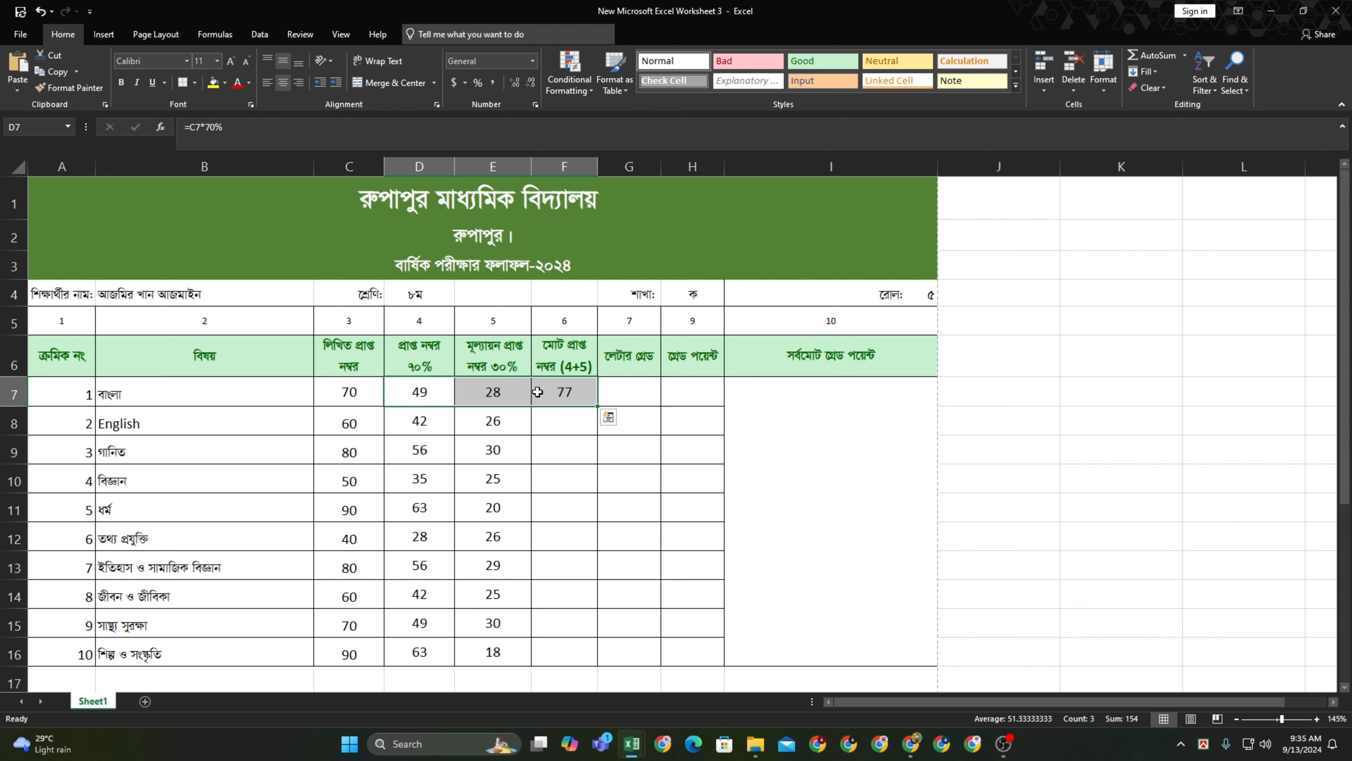
left_click(598, 408)
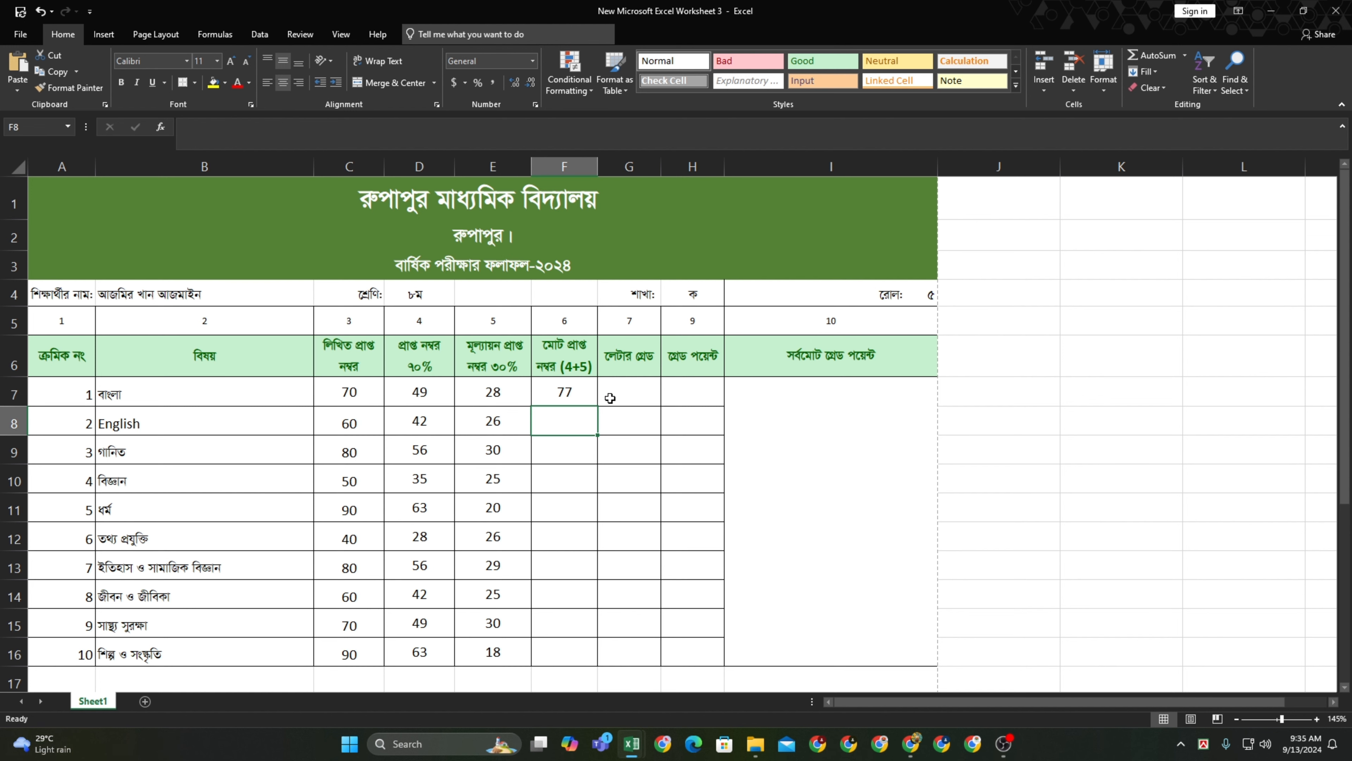
left_click(583, 394)
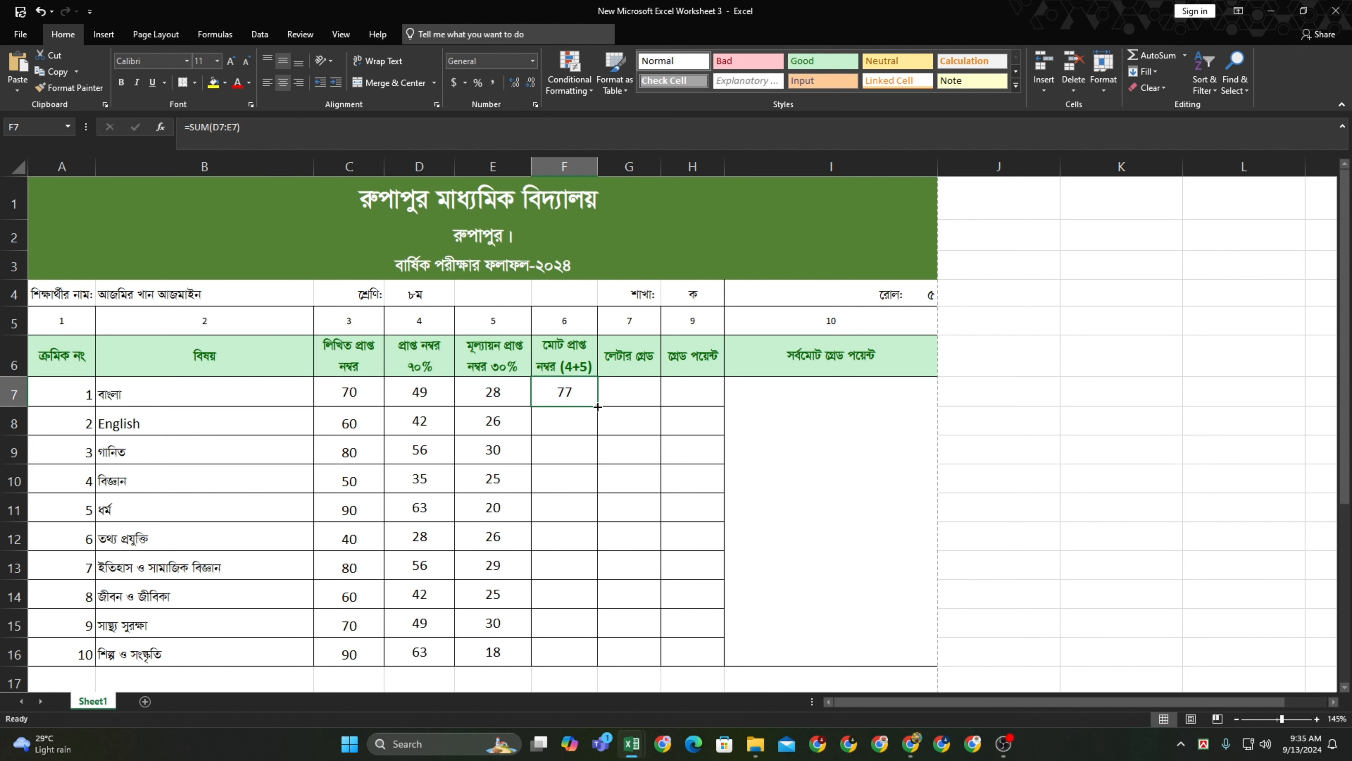
double_click(598, 406)
scroll(634, 442, "down", 2)
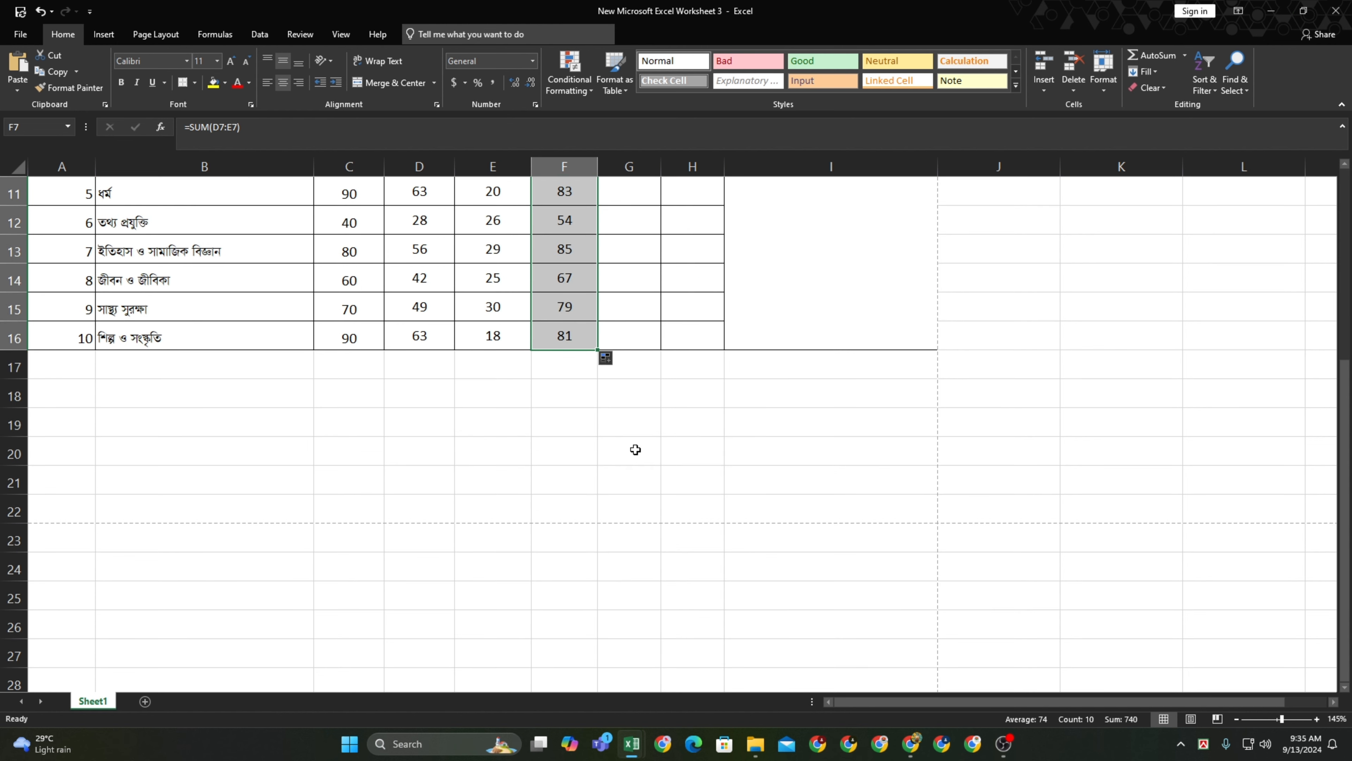
scroll(636, 449, "up", 4)
left_click(640, 385)
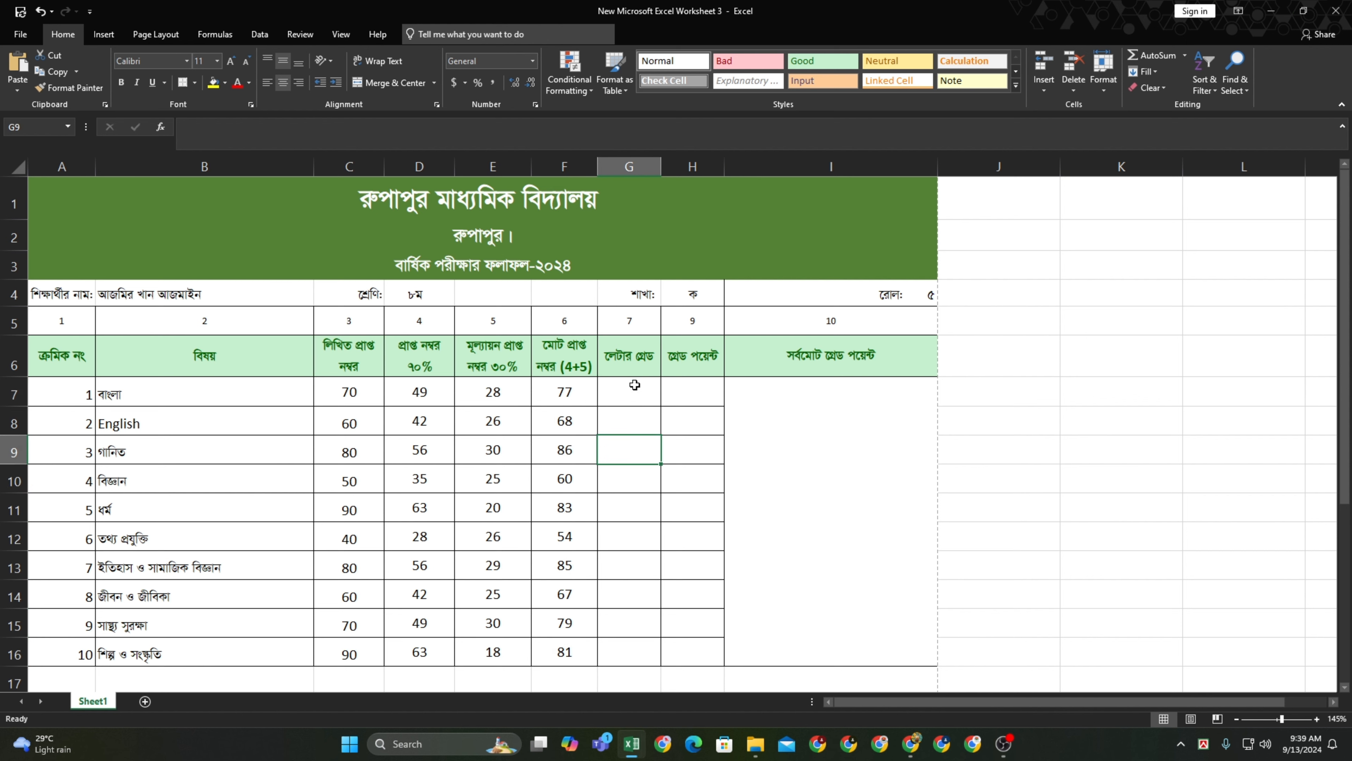
In G7, start the grade formula =IF(F7>=80,"A+", for the top grade
left_click(635, 384)
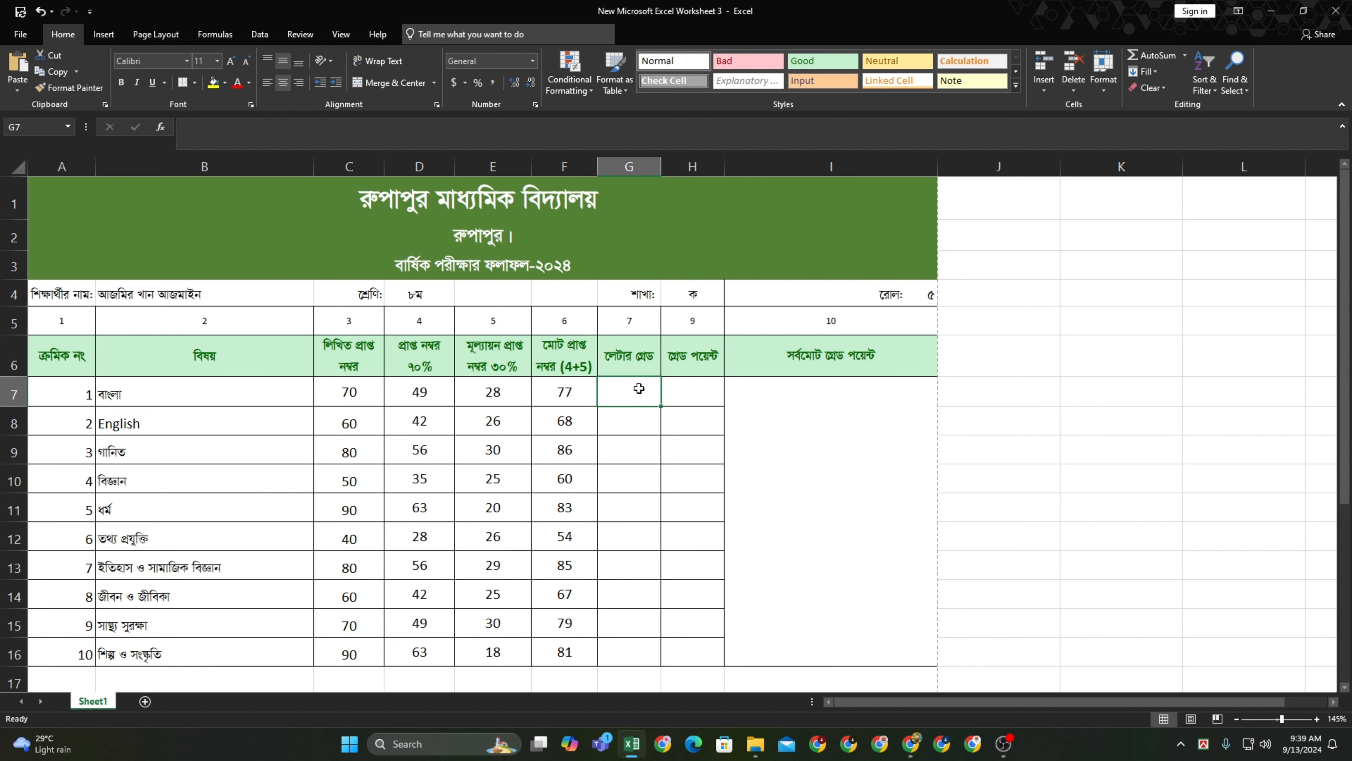
type("=")
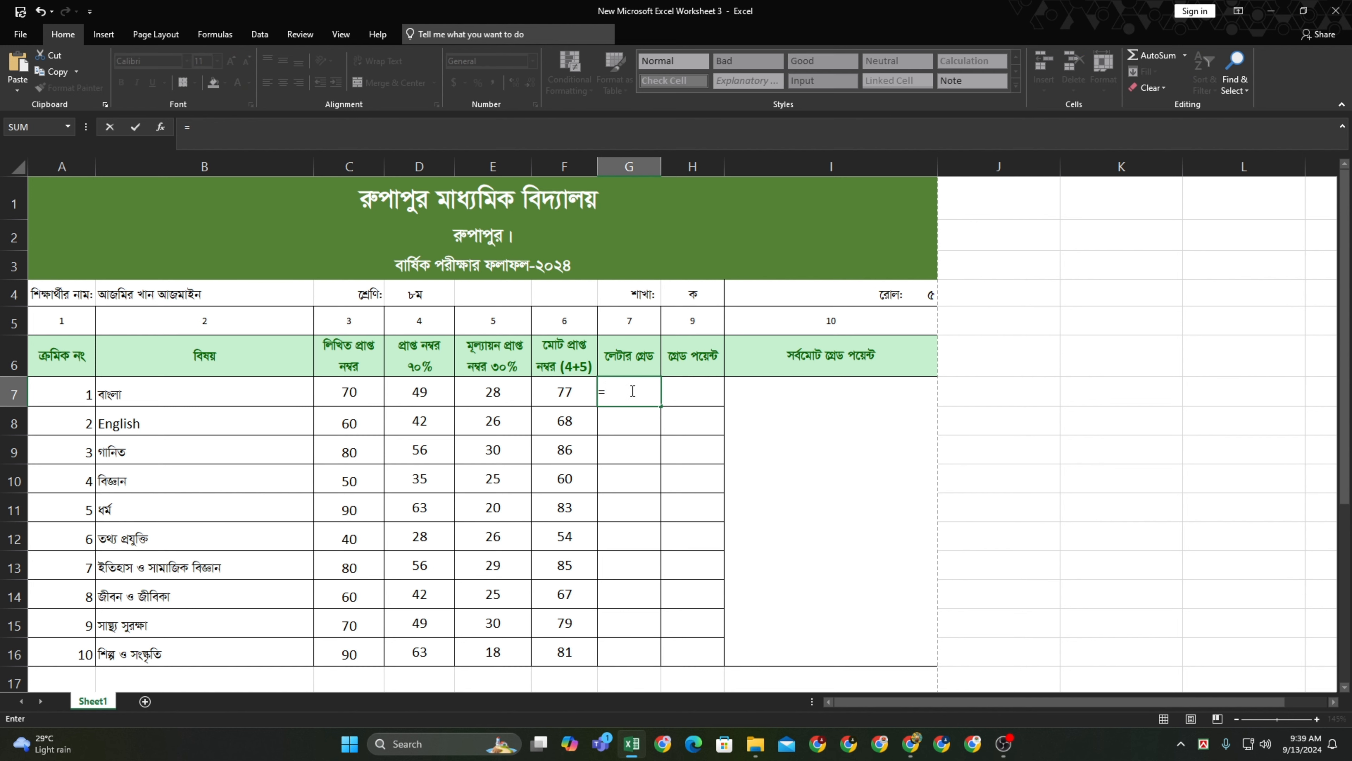
type("IF")
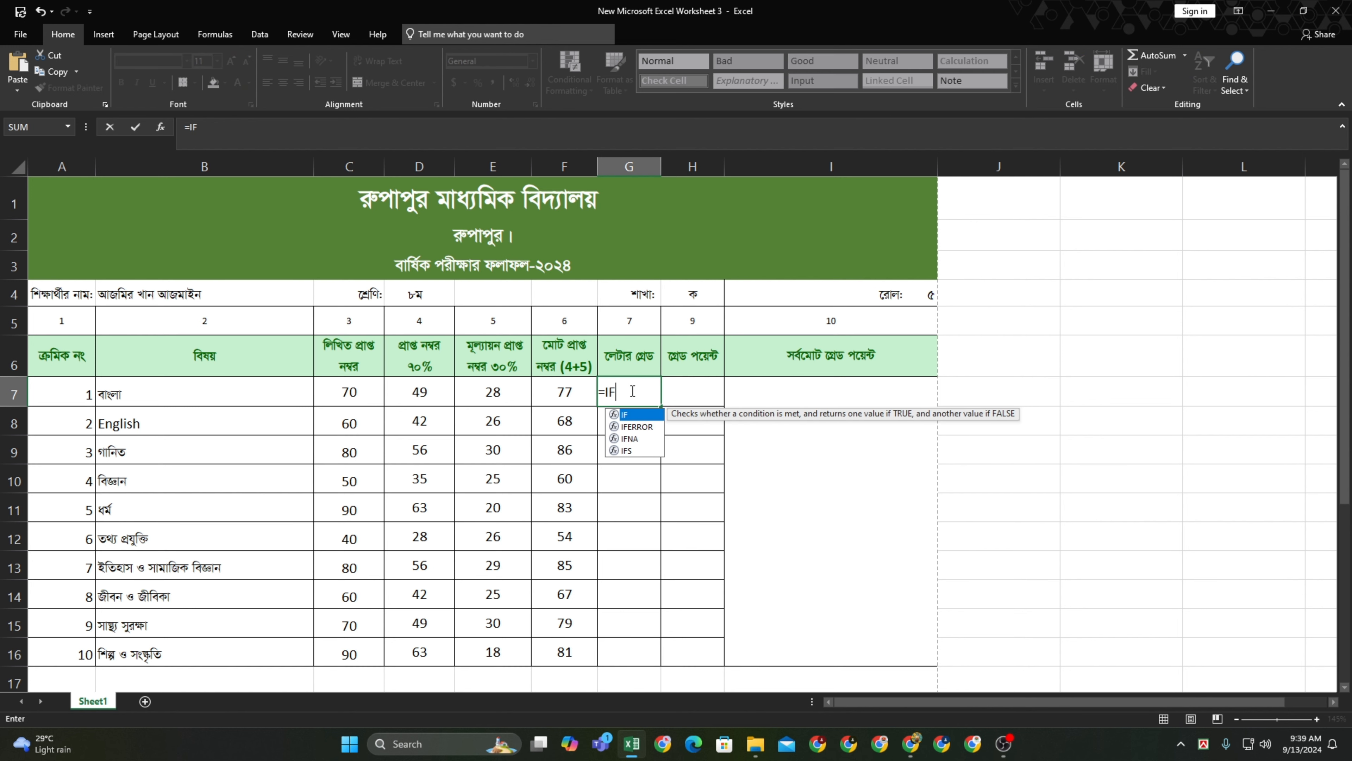
type("(")
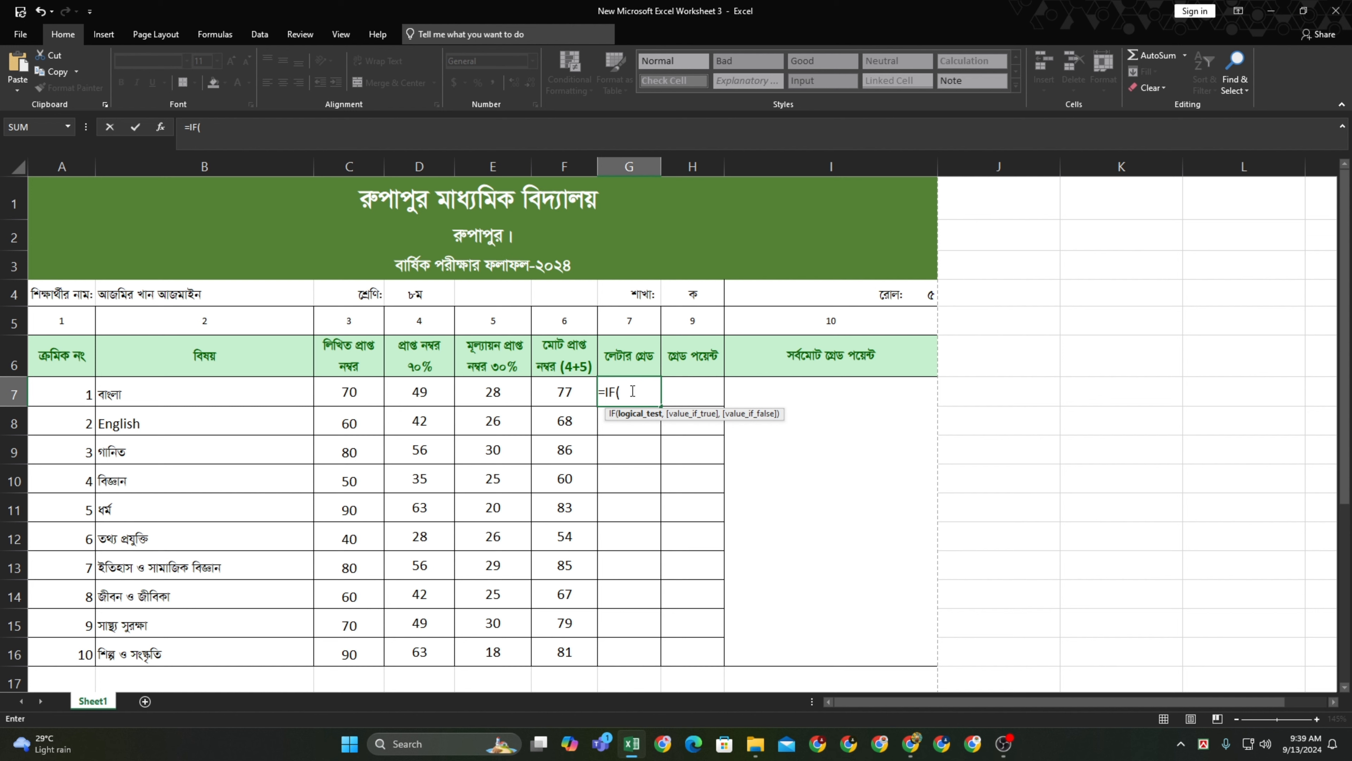
left_click(559, 392)
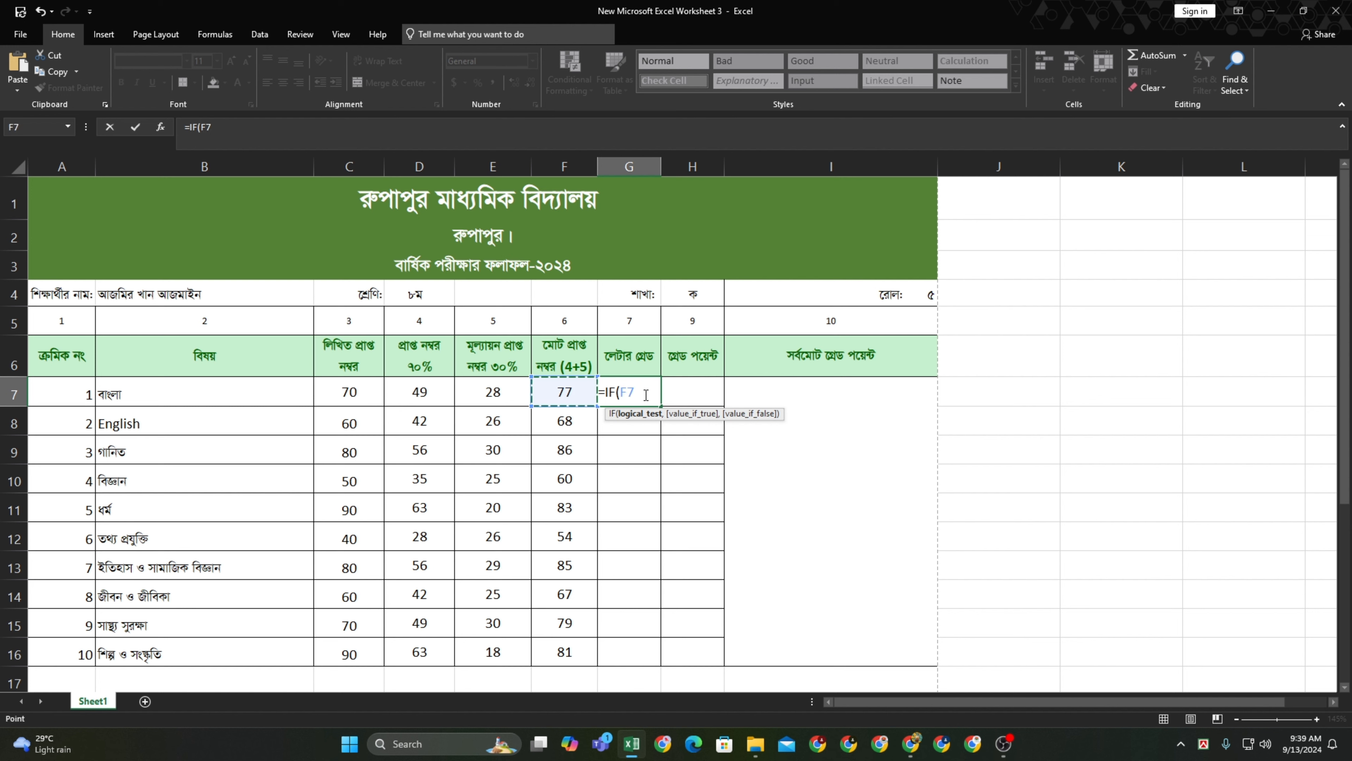
type(">=80,\"A")
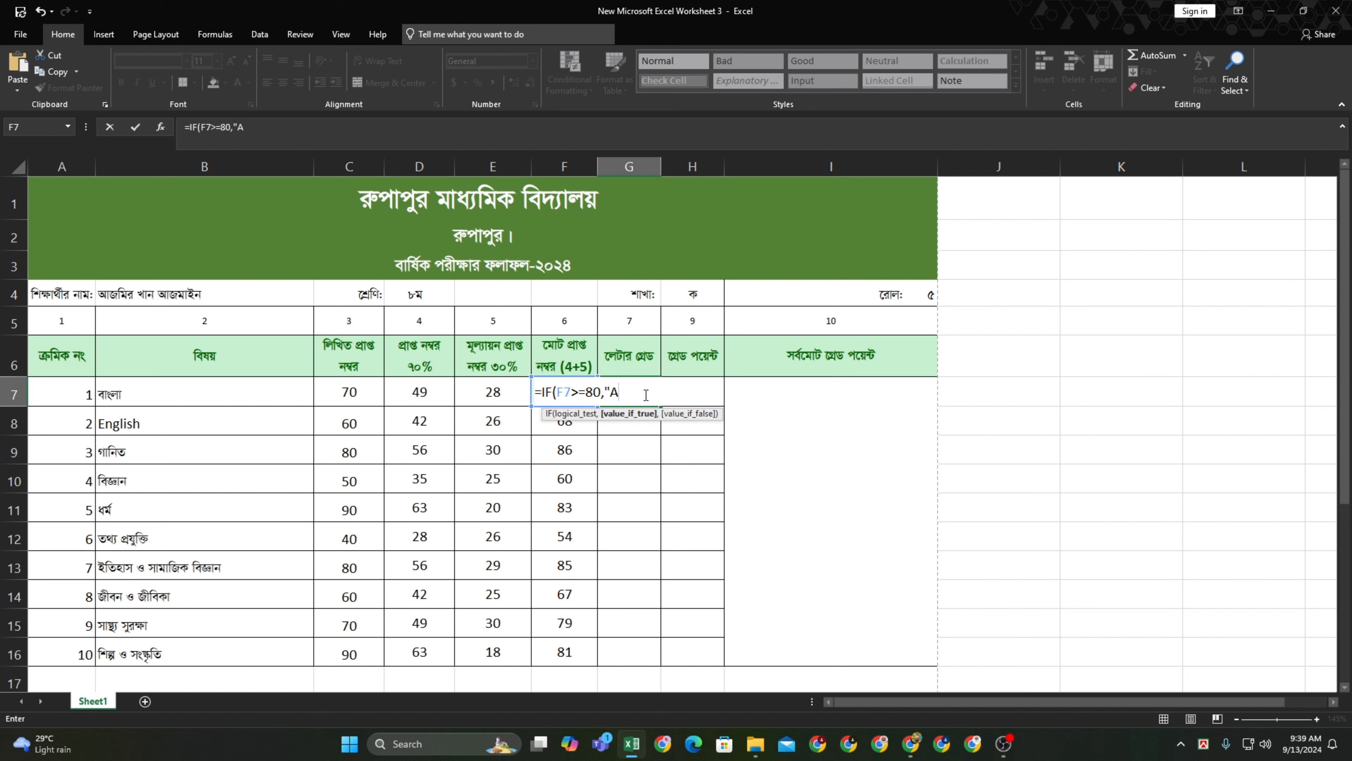
type("+\",")
Copy the clause and edit the copy into IF(F7>=70,"A",, pasting another copy after it
left_click_drag(654, 392, 542, 393)
key("ctrl+c")
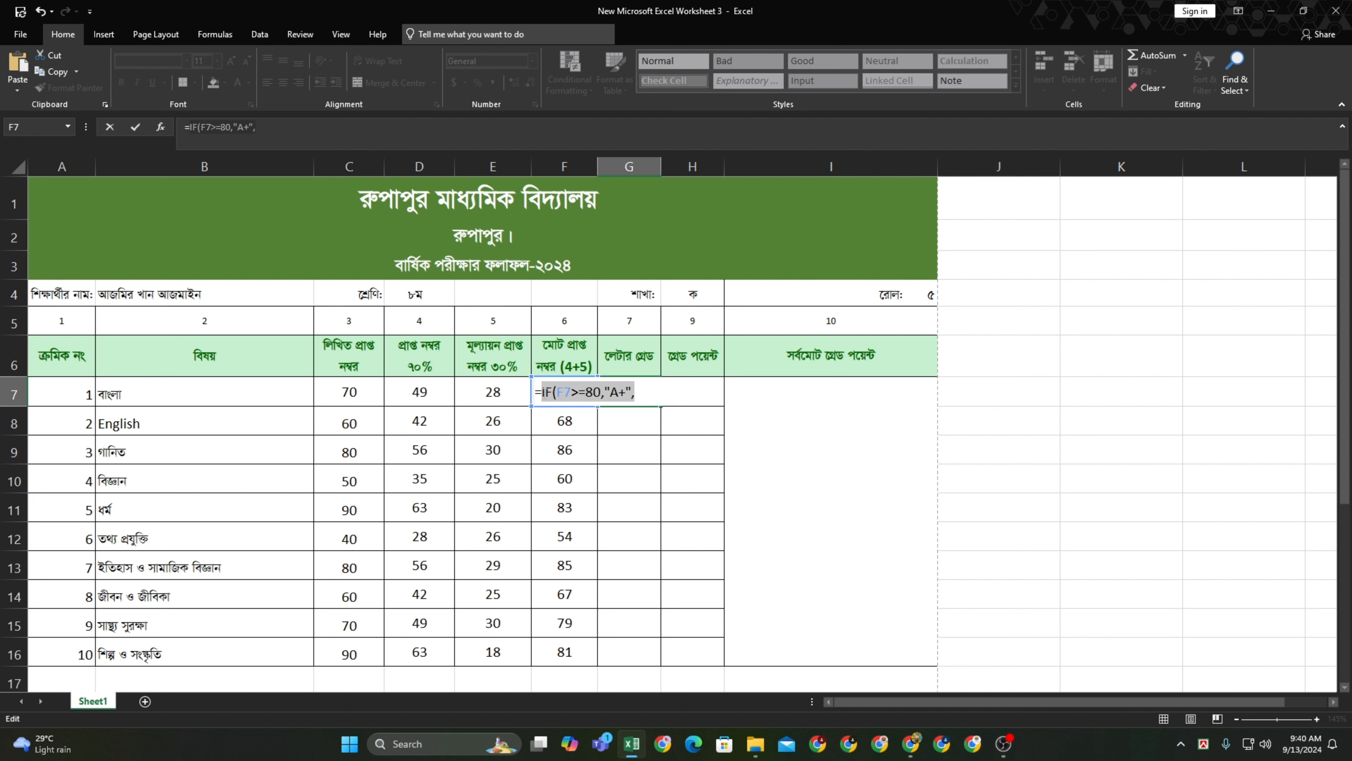
left_click(663, 402)
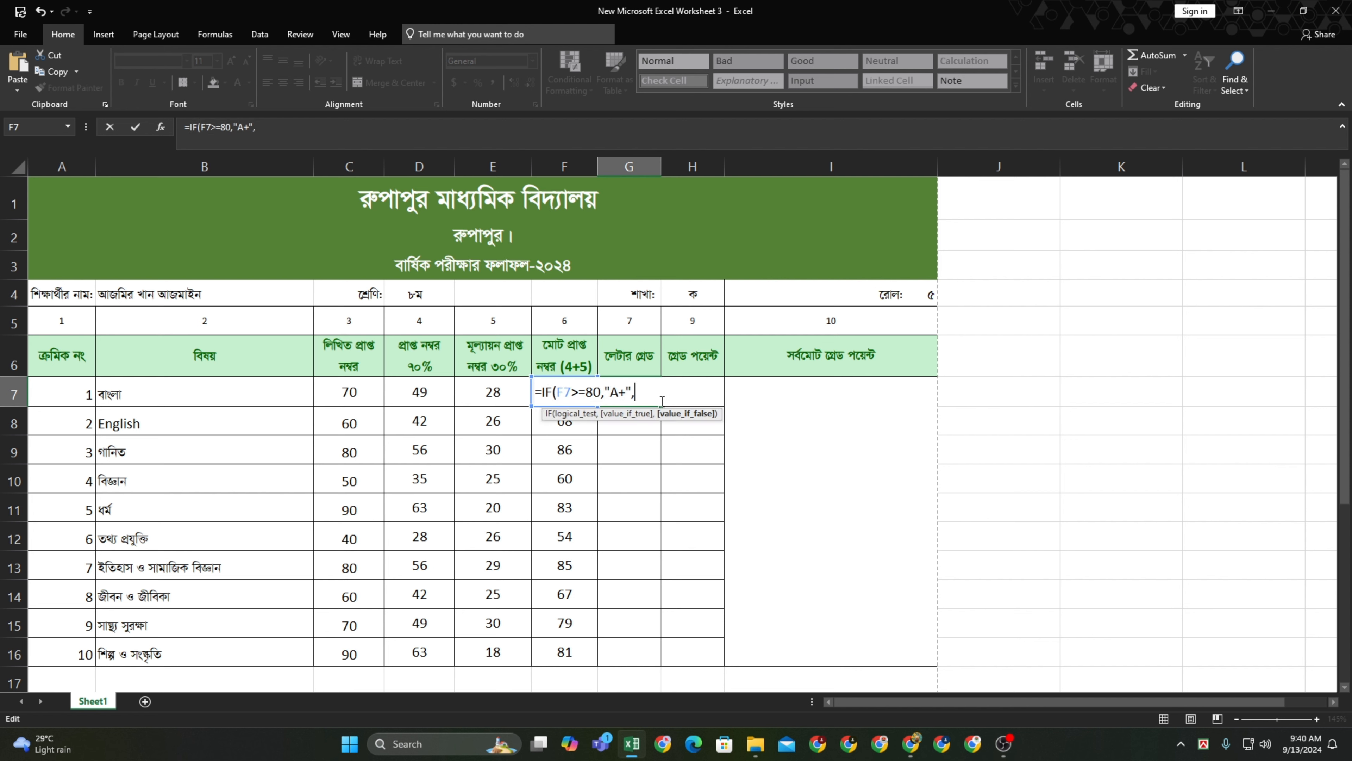
key("ctrl+v")
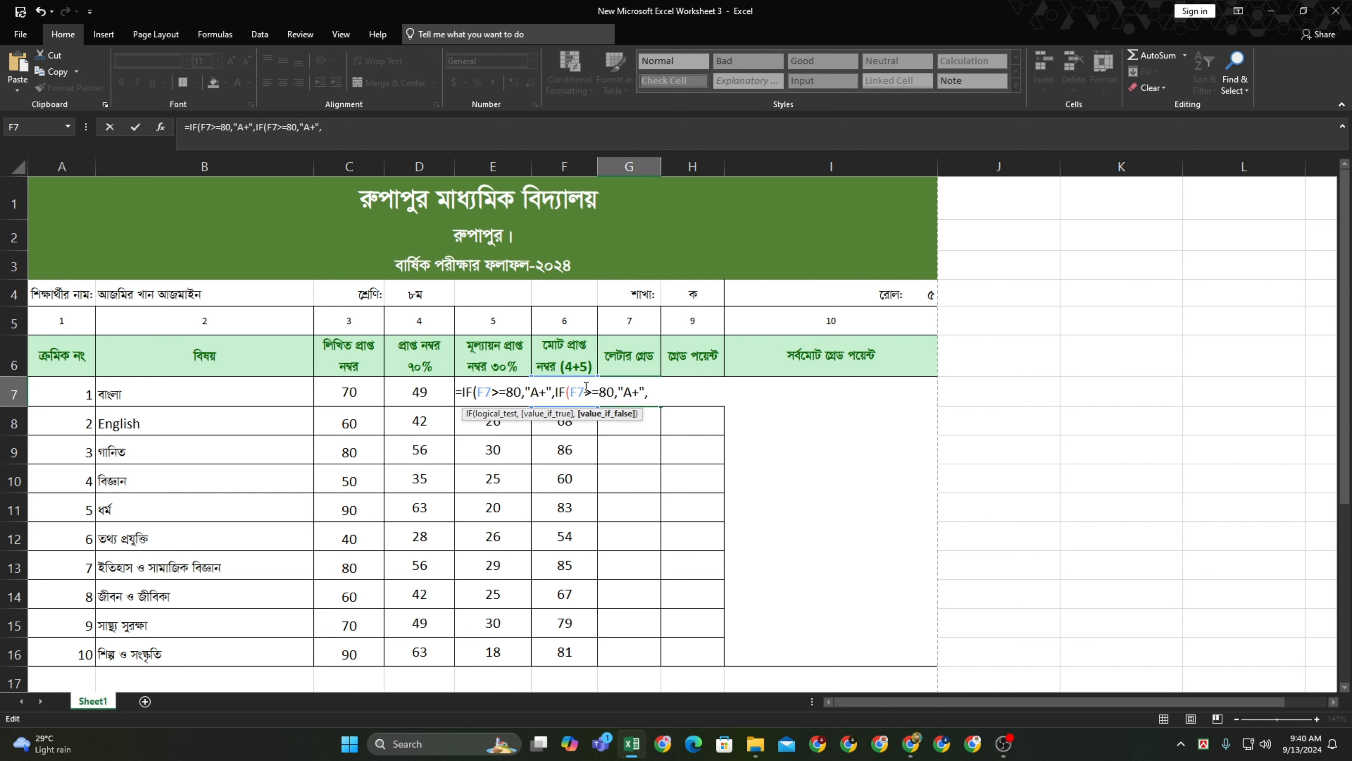
left_click(612, 392)
key("BackSpace")
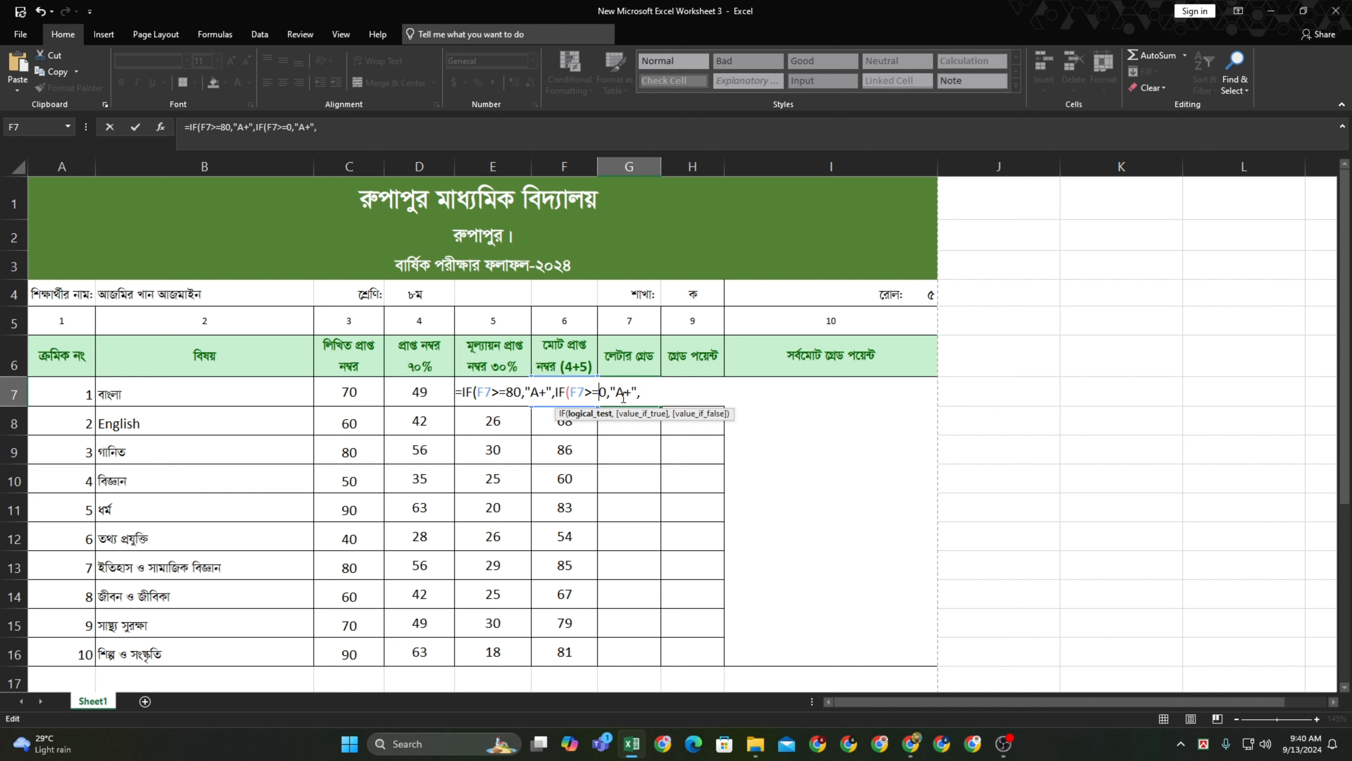
type("7")
left_click(641, 393)
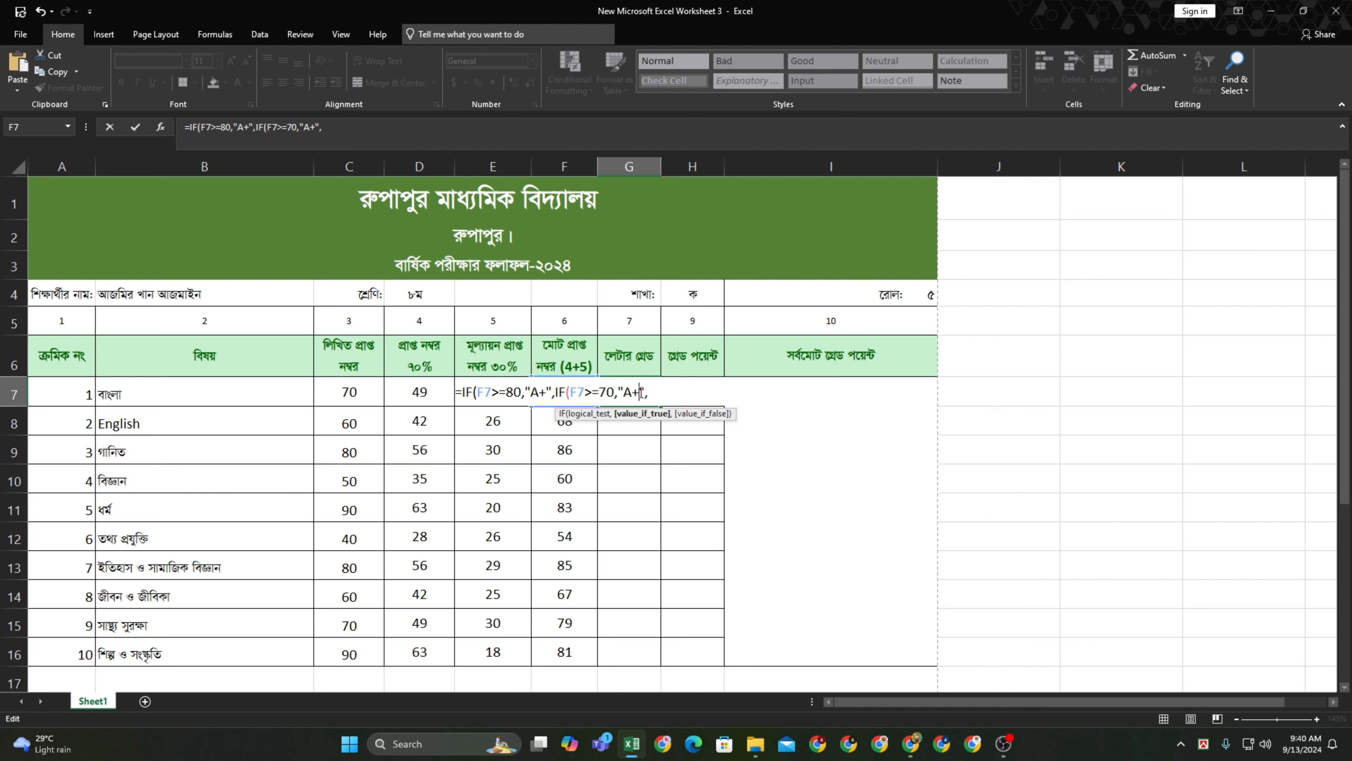
key("BackSpace")
left_click(672, 398)
key("ctrl+v")
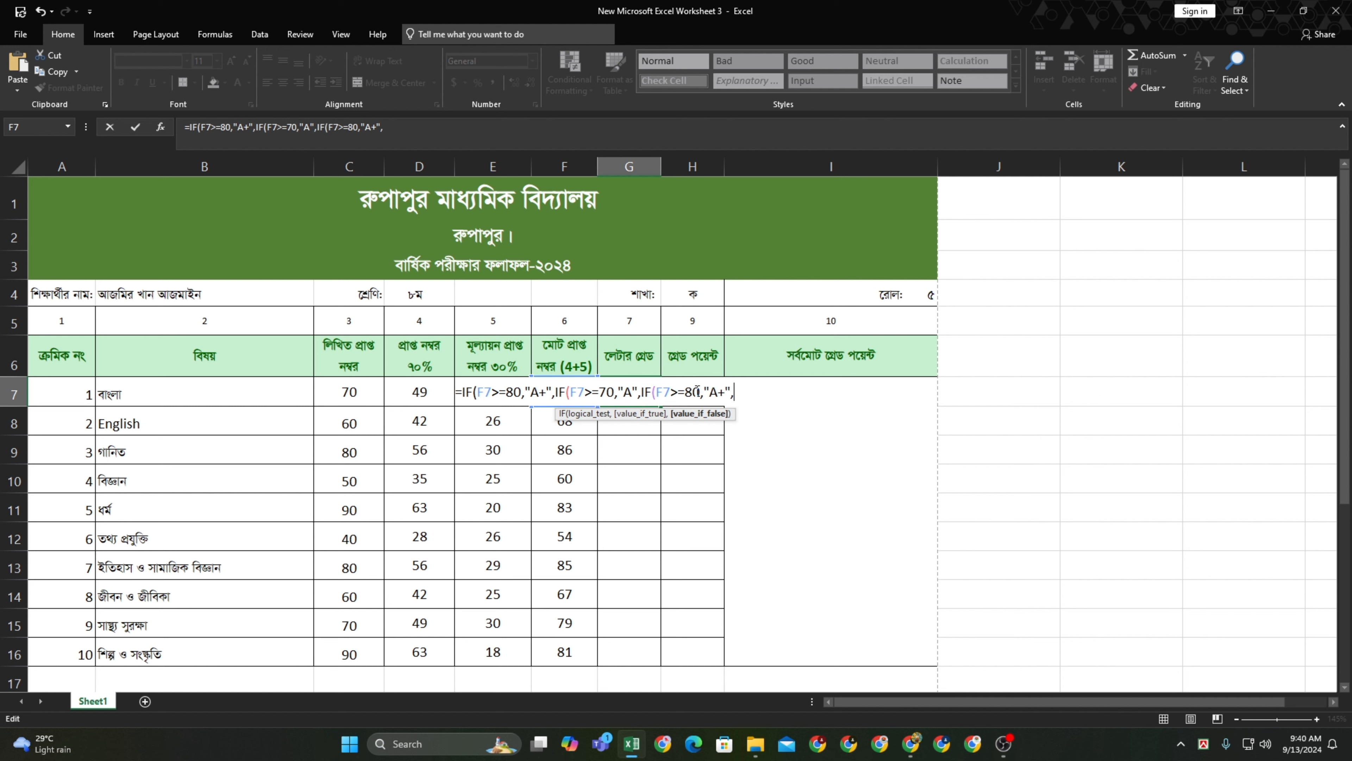
Edit the third clause into IF(F7>=60,"A-", and paste one more clause
left_click(693, 392)
key("BackSpace")
type("6")
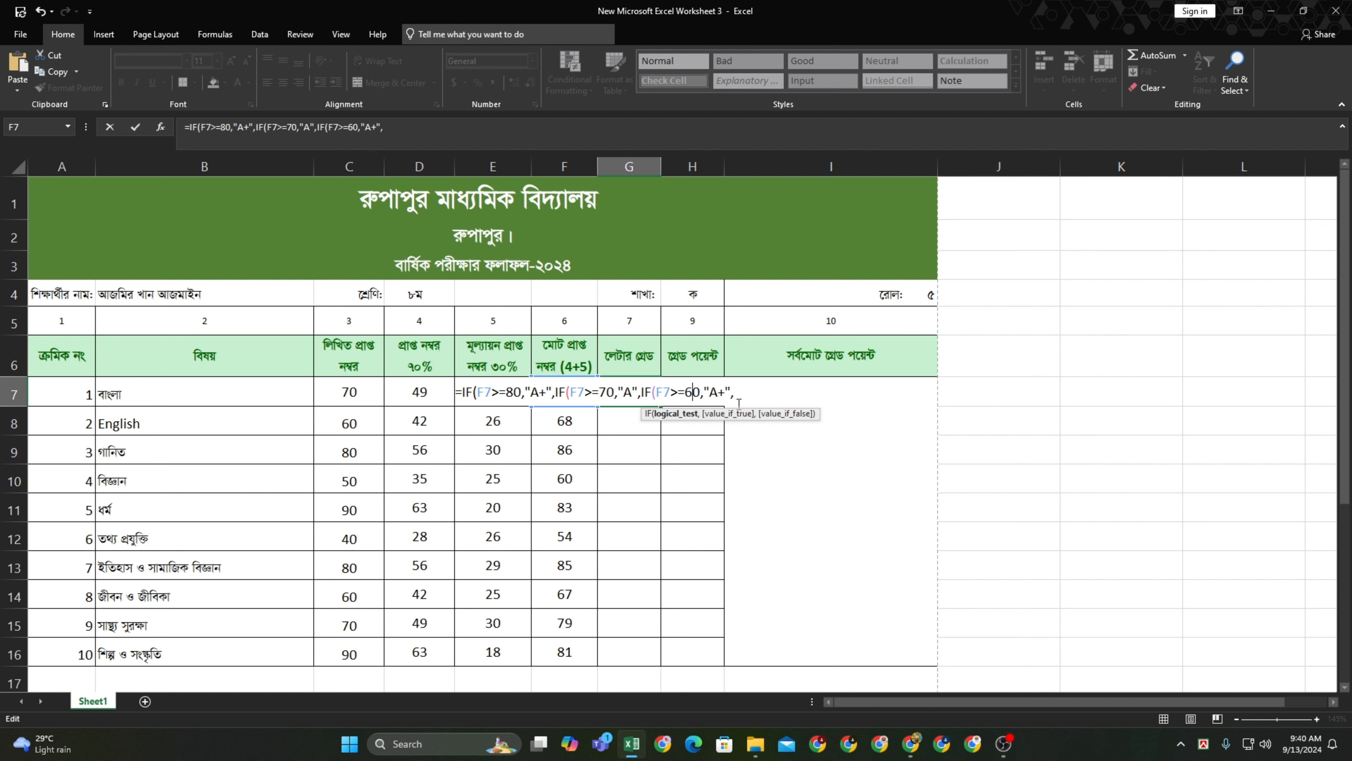
left_click(724, 392)
key("BackSpace")
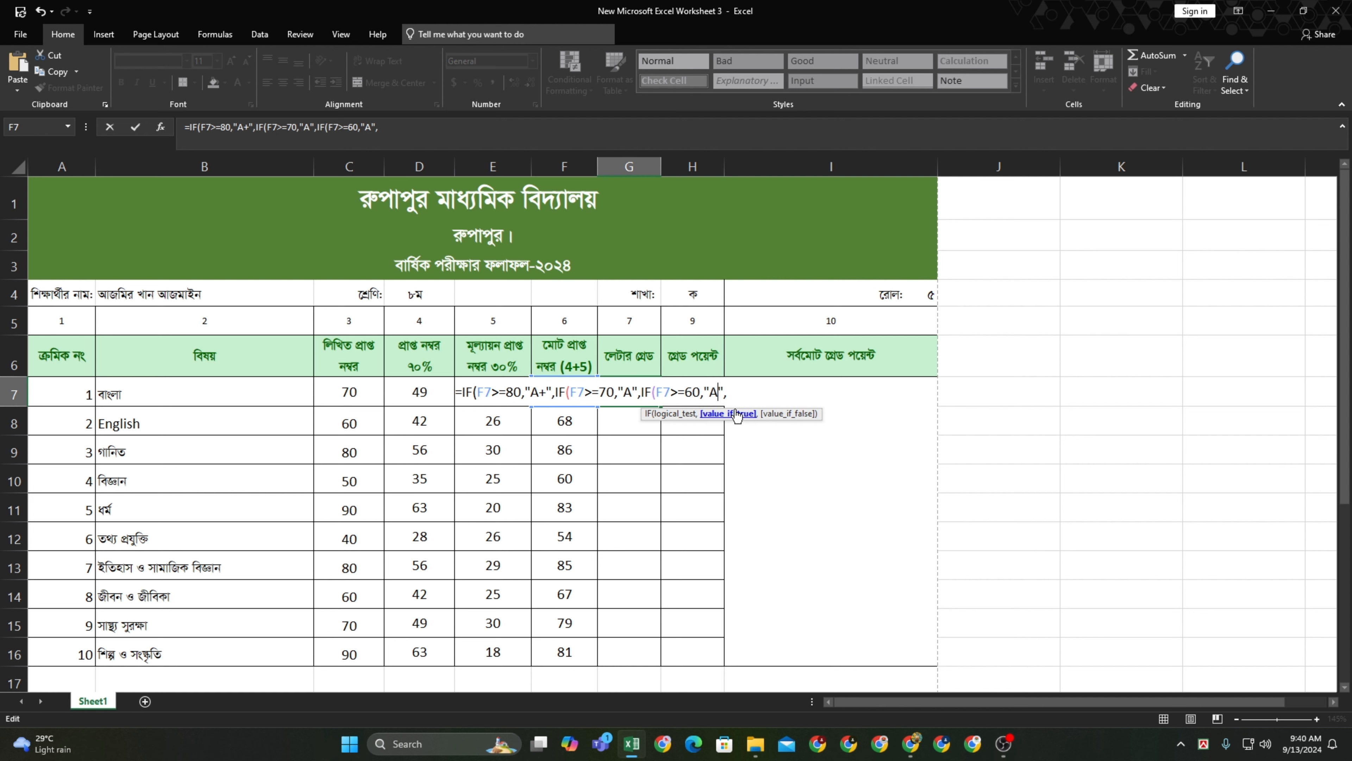
type("-")
left_click(741, 392)
key("ctrl+v")
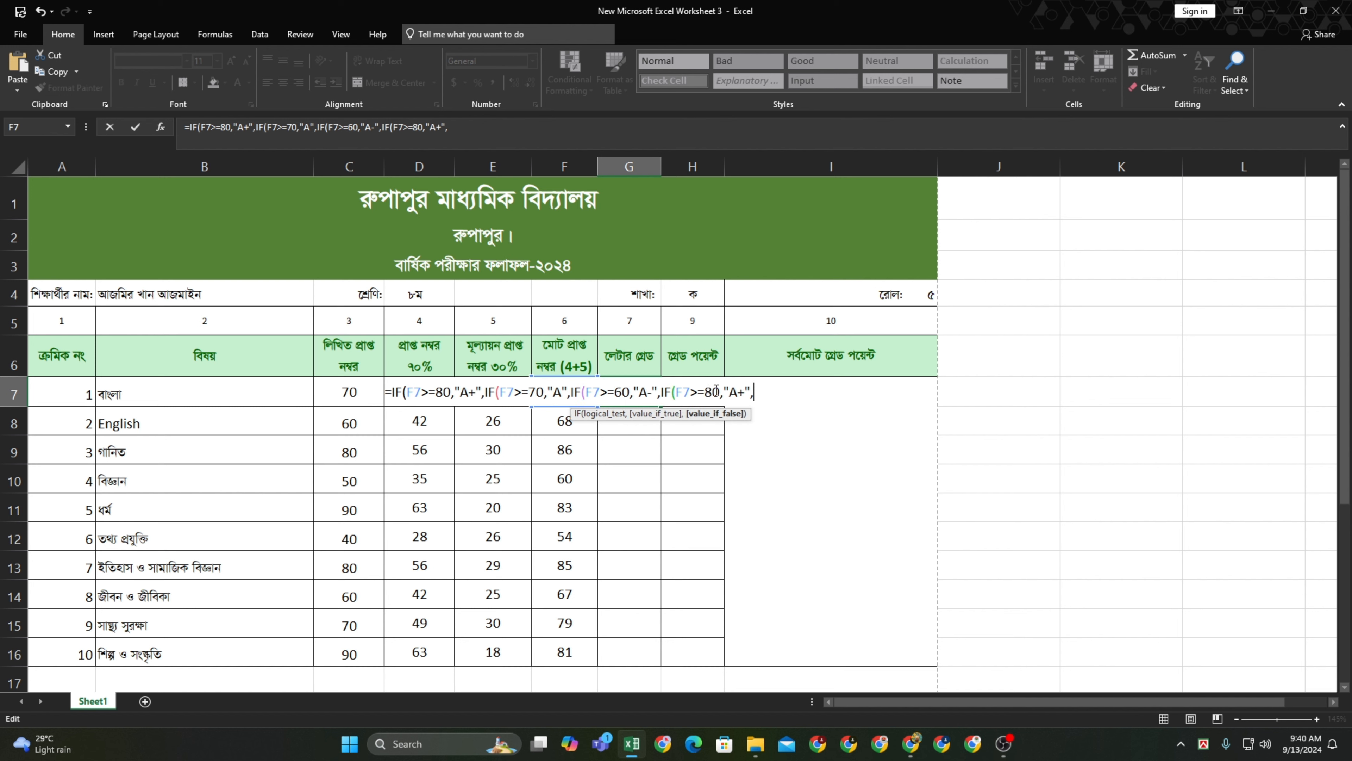
Turn the fourth clause into IF(F7>=50,"B", and paste another clause
left_click(714, 392)
key("BackSpace")
type("5")
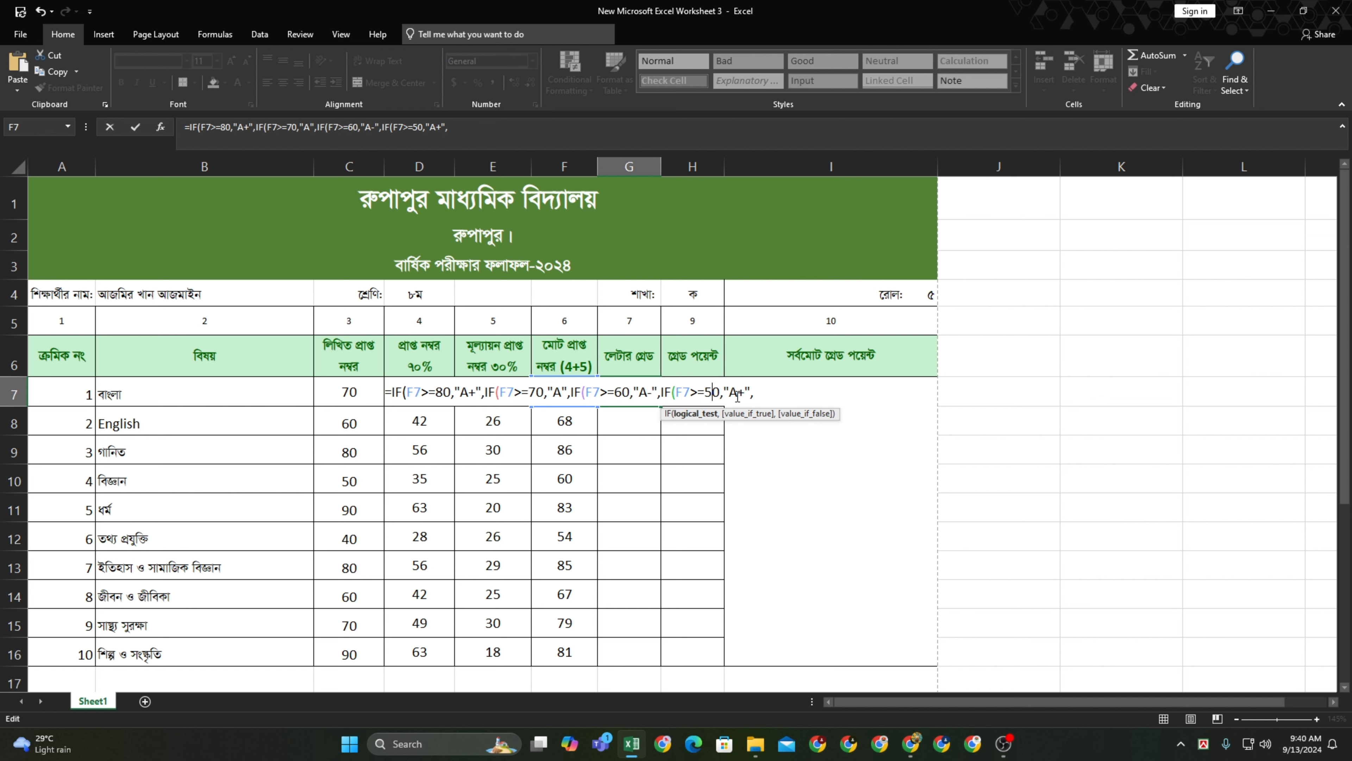
left_click(747, 392)
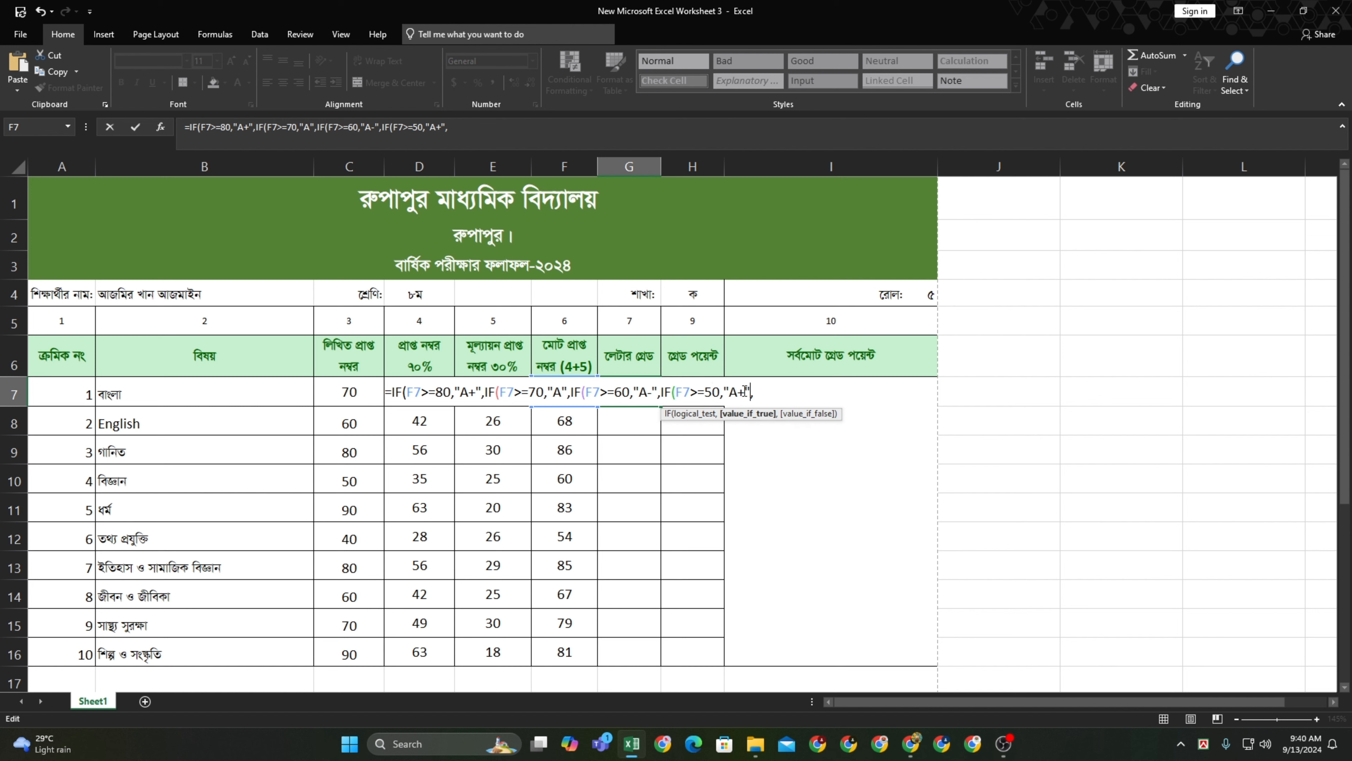
key("BackSpace")
key("BackSpace")
type("B")
left_click(753, 388)
key("ctrl+v")
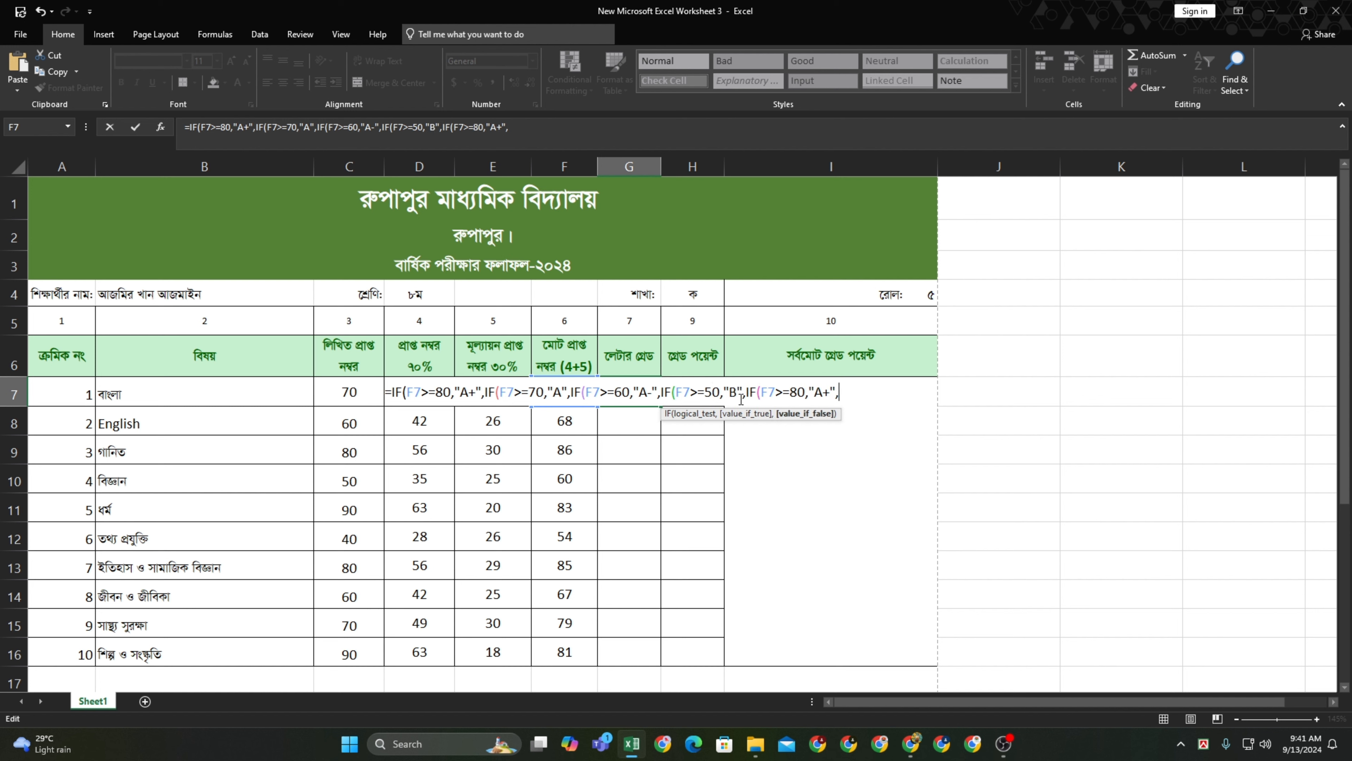
Edit the next clause to a >=40 threshold for grade C and paste another
left_click(802, 394)
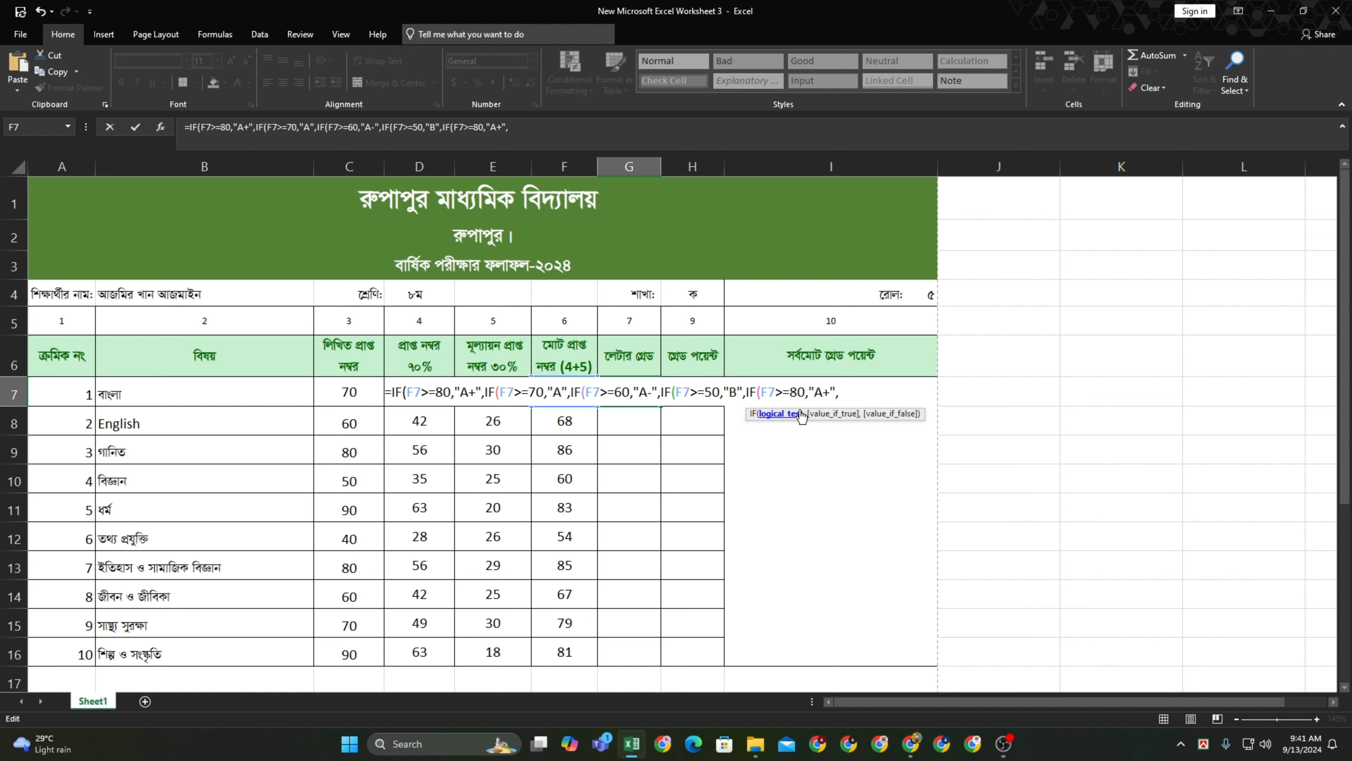
key("BackSpace")
type("4")
left_click(829, 392)
key("BackSpace")
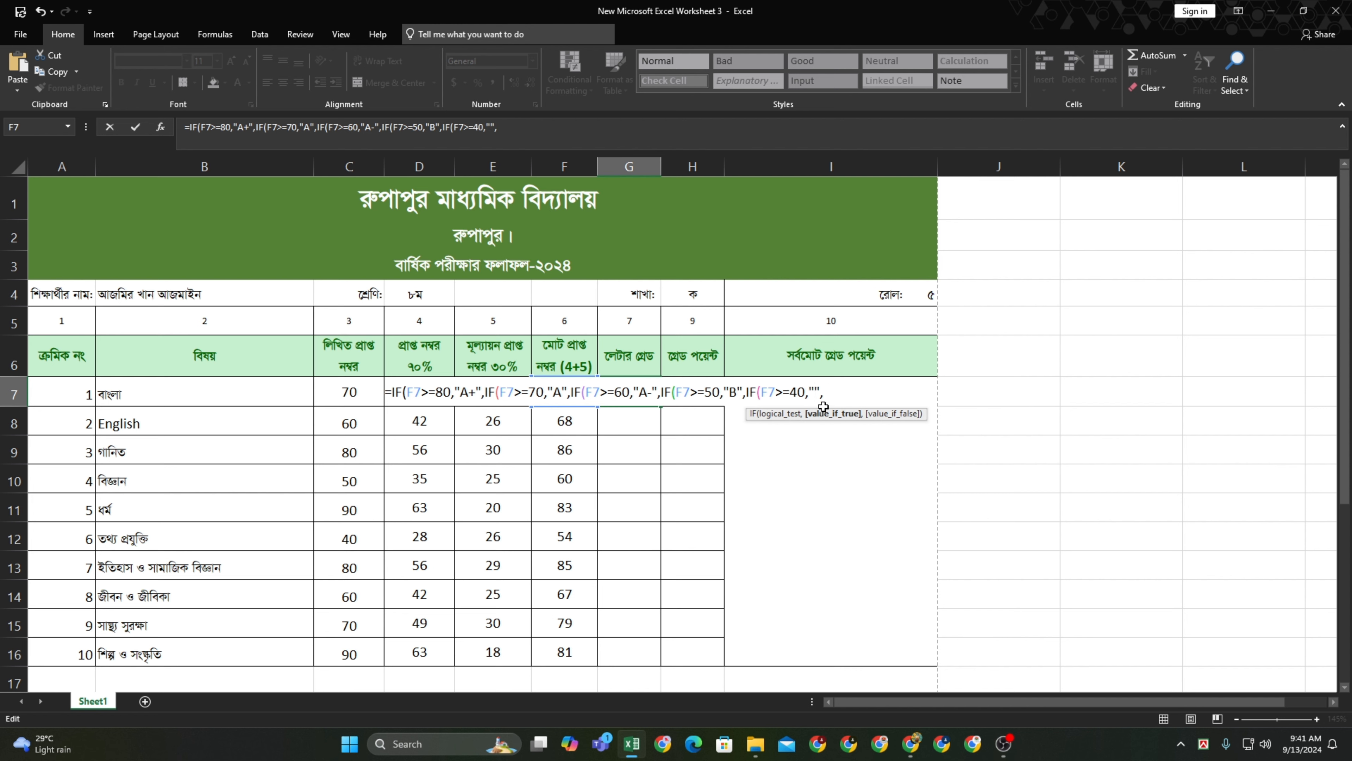
left_click(844, 392)
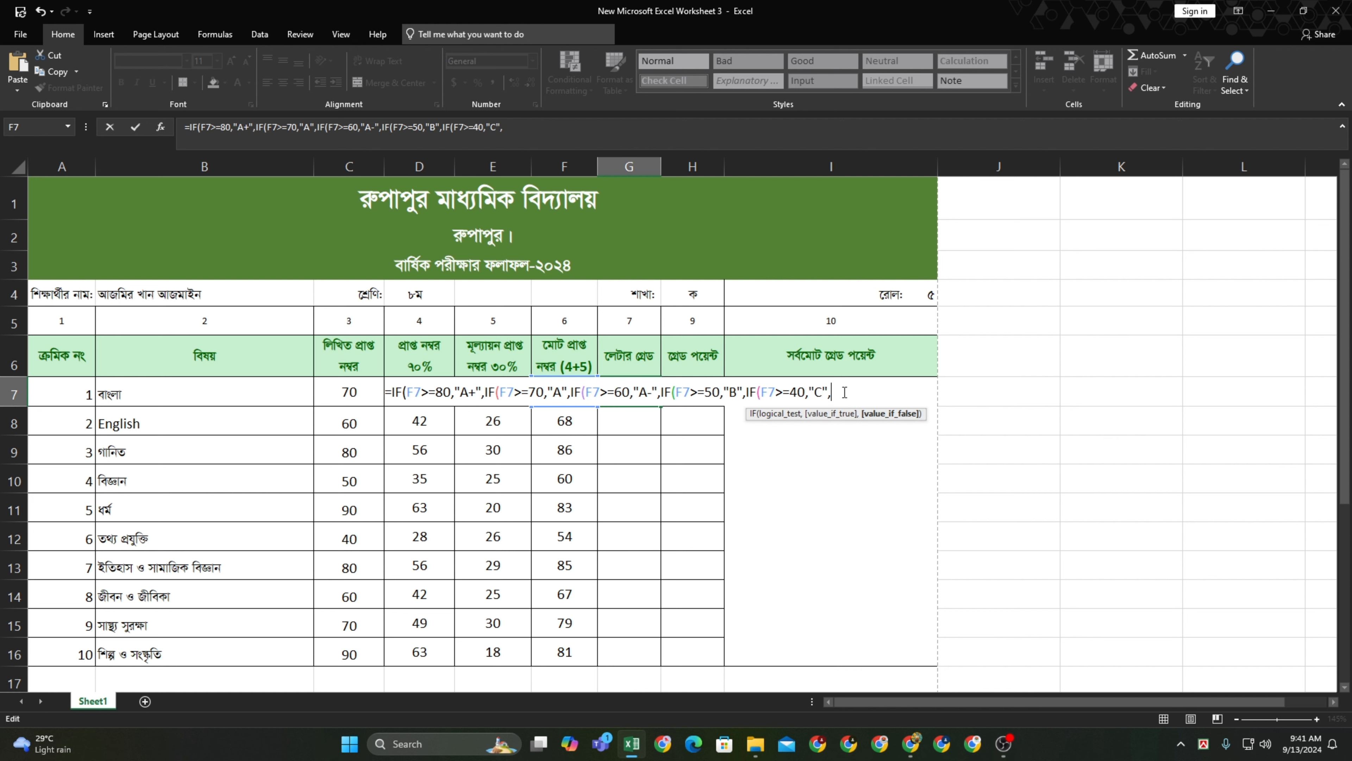
key("ctrl+v")
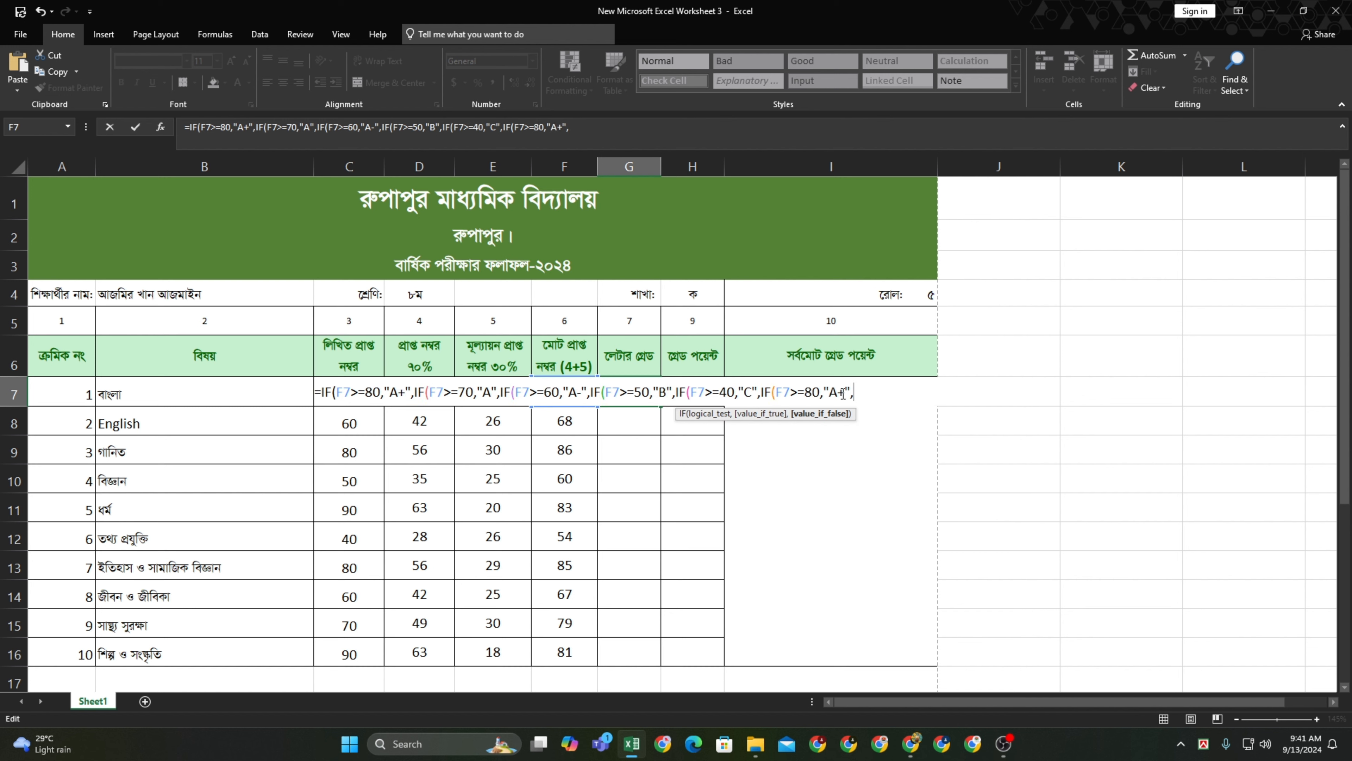
Edit the following clause to >=33 for grade D and paste the final clause
left_click(813, 390)
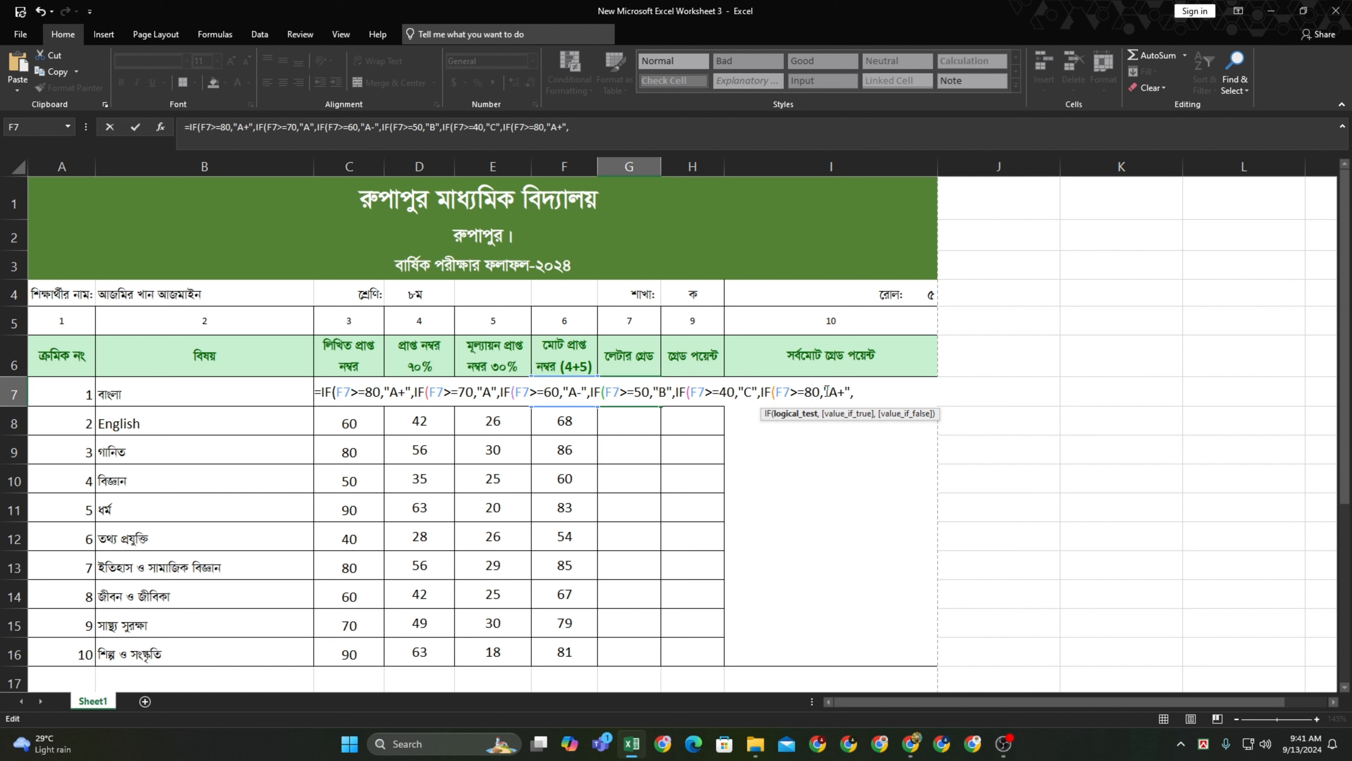
key("BackSpace")
key("Delete")
type("33")
left_click(839, 392)
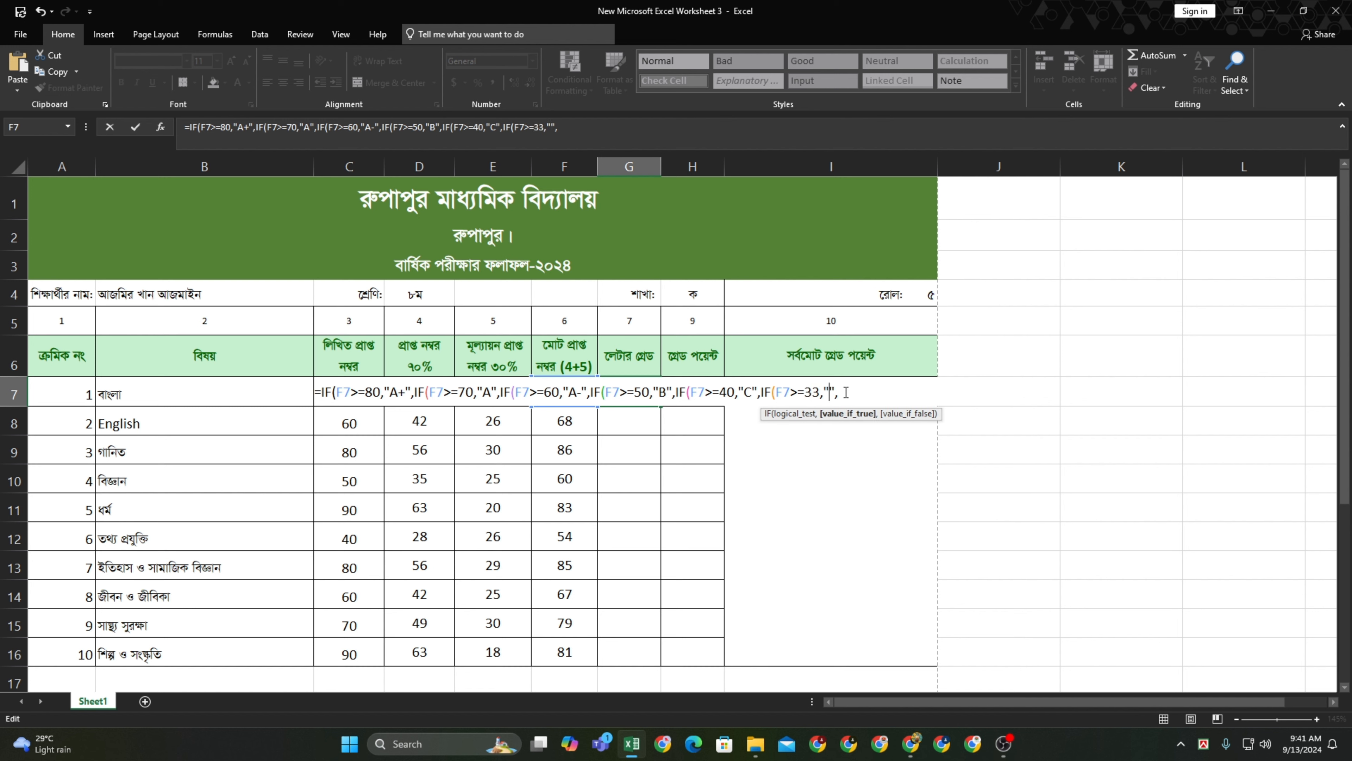
type("D")
left_click(855, 392)
type("IF(F7>=80,\"A+\",")
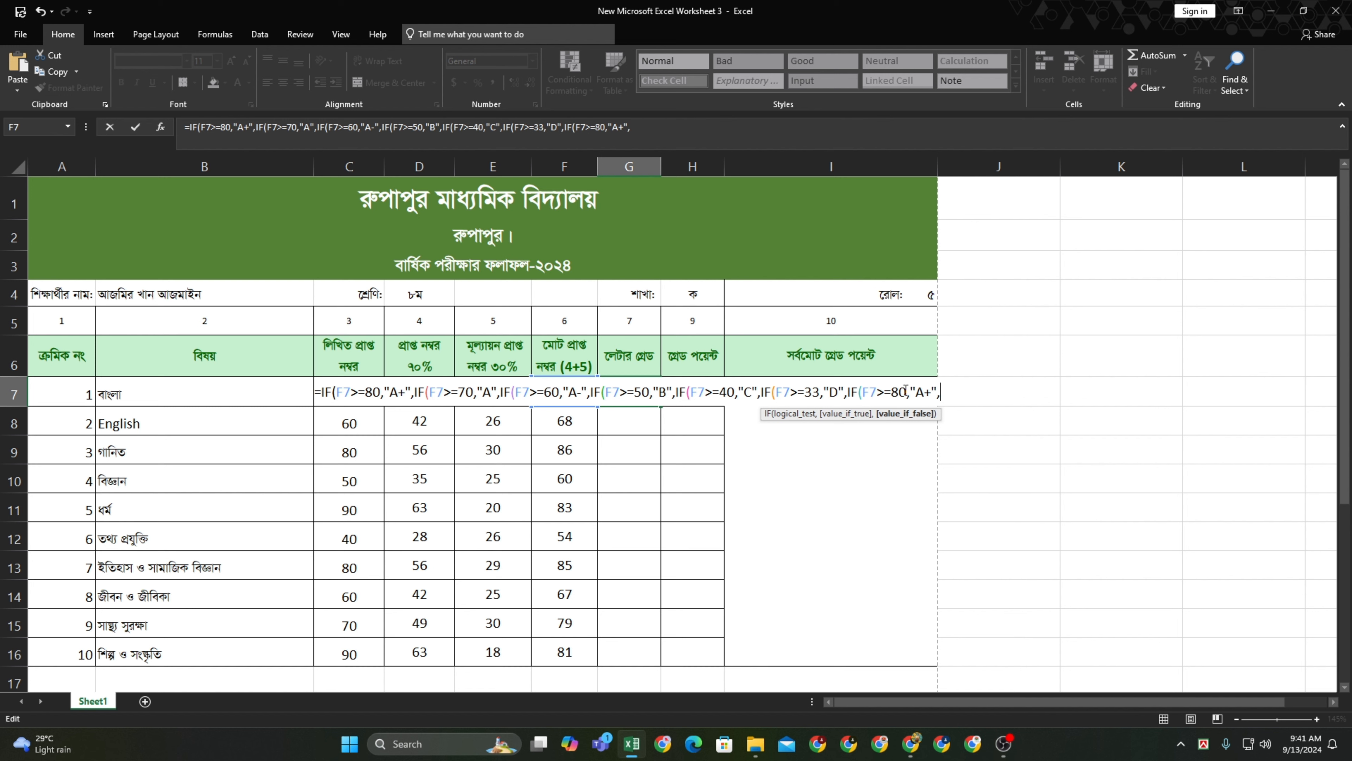
Make the last clause IF(F7<33,"F", close all parentheses and commit so G7 shows A
left_click(900, 391)
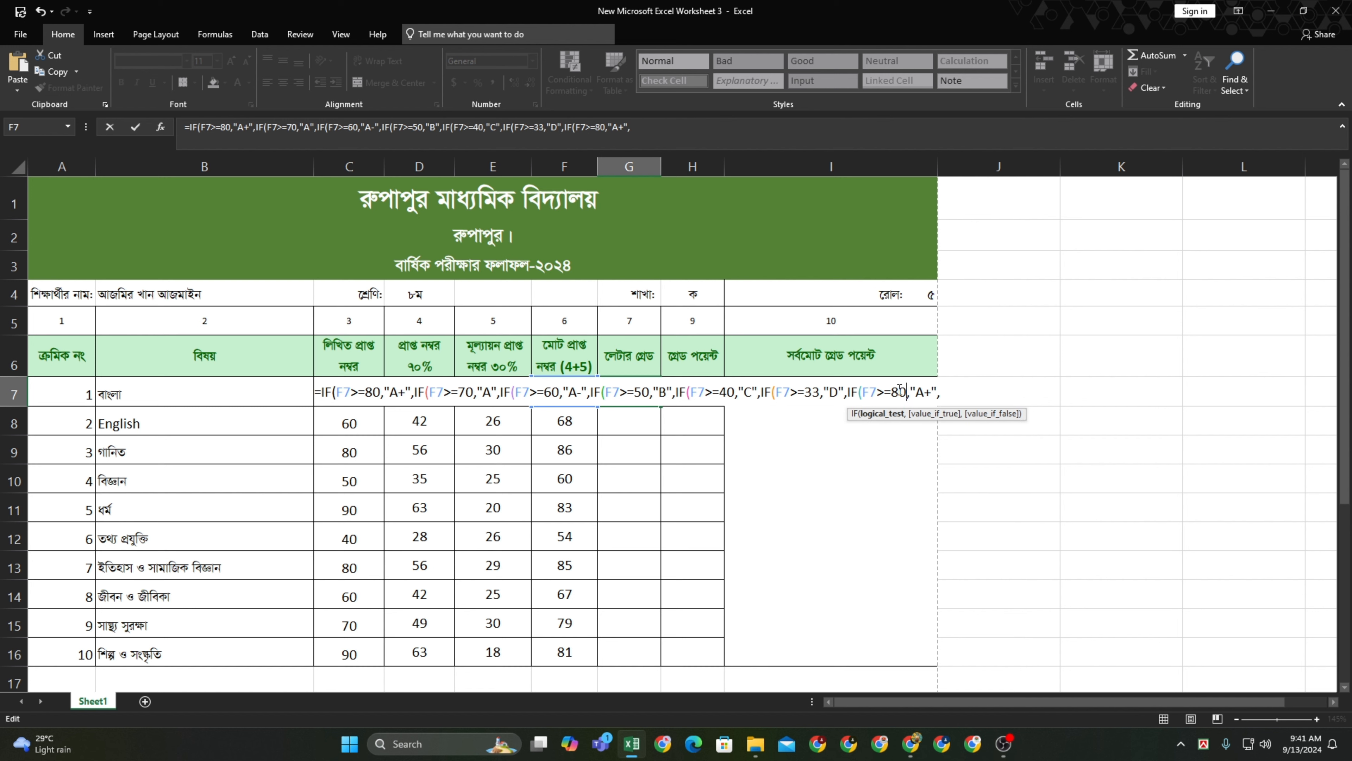
left_click_drag(880, 387, 910, 386)
type("<3")
type("30")
key("BackSpace")
type("3")
left_click(925, 393)
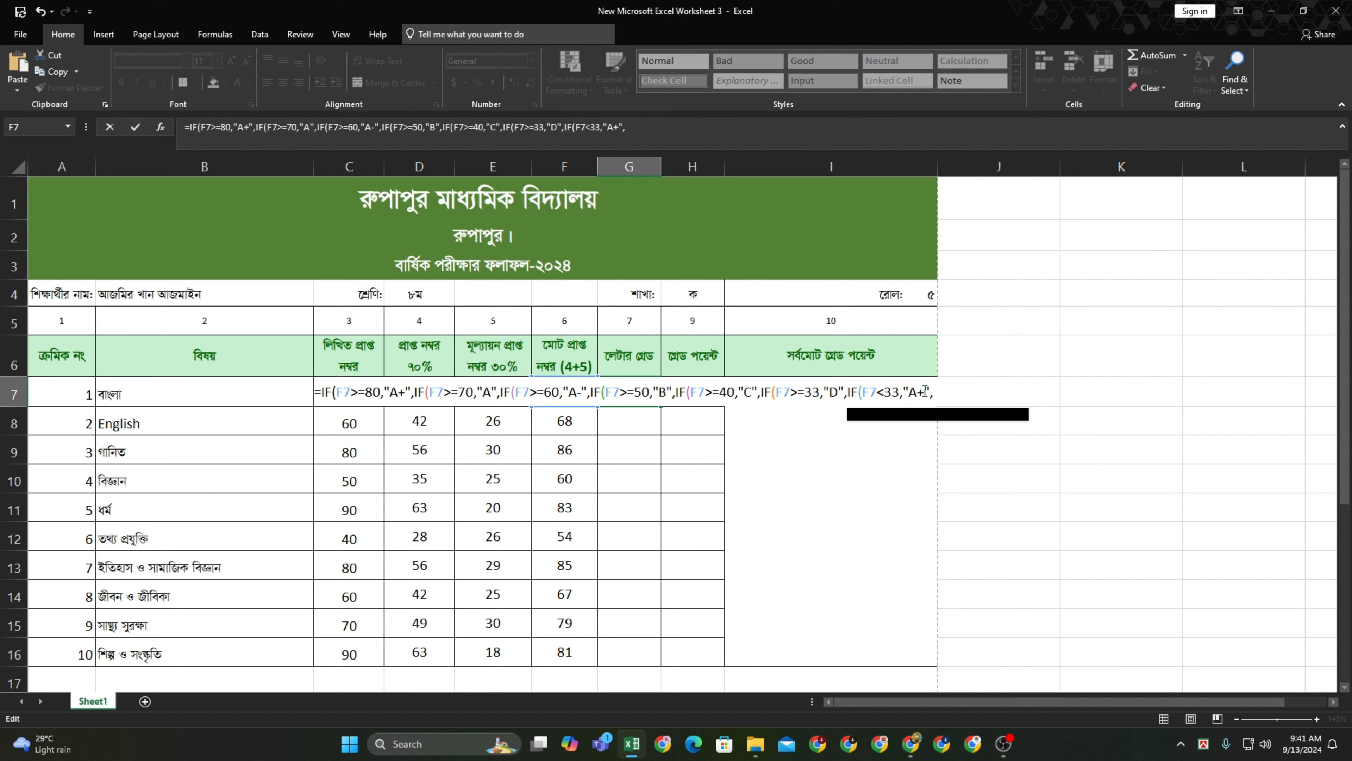
key("BackSpace")
key("BackSpace")
type("G")
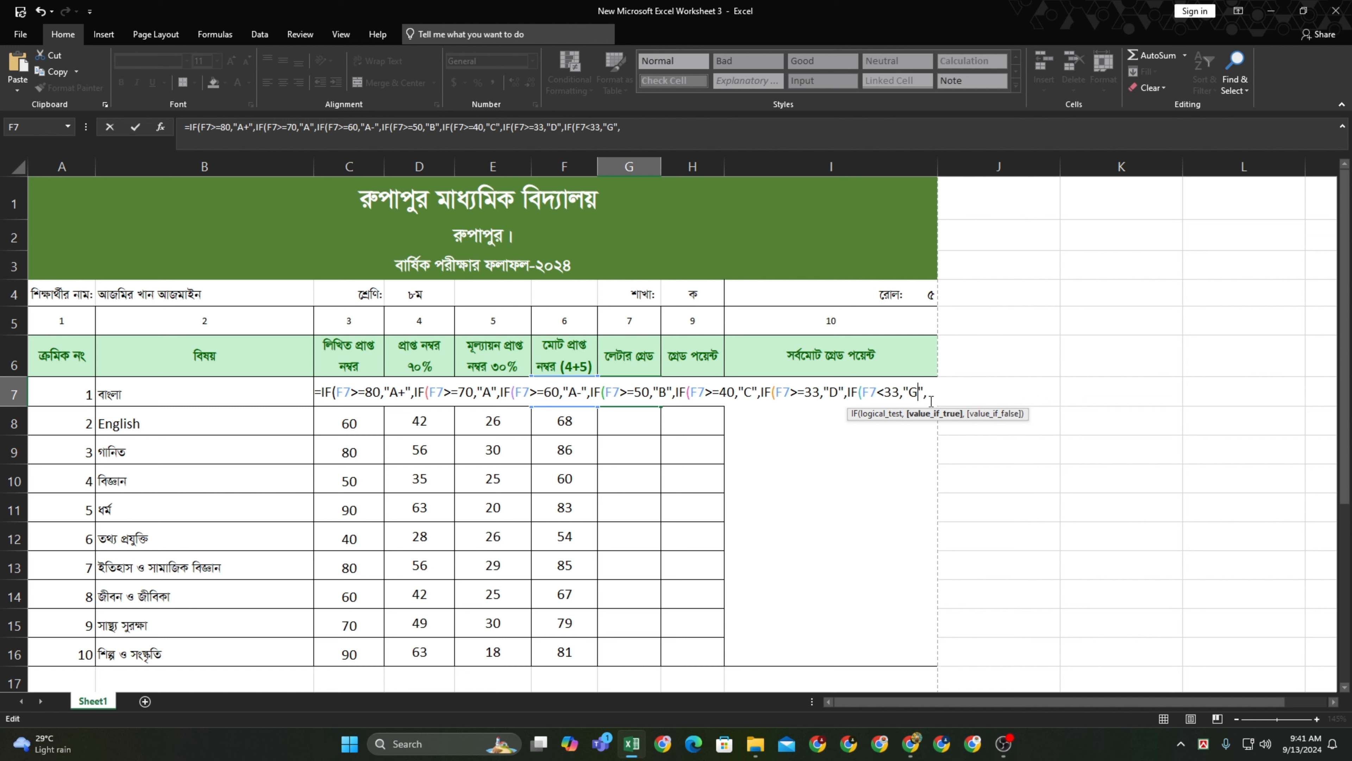
key("BackSpace")
type("F")
left_click(926, 392)
key("BackSpace")
type(")))))))")
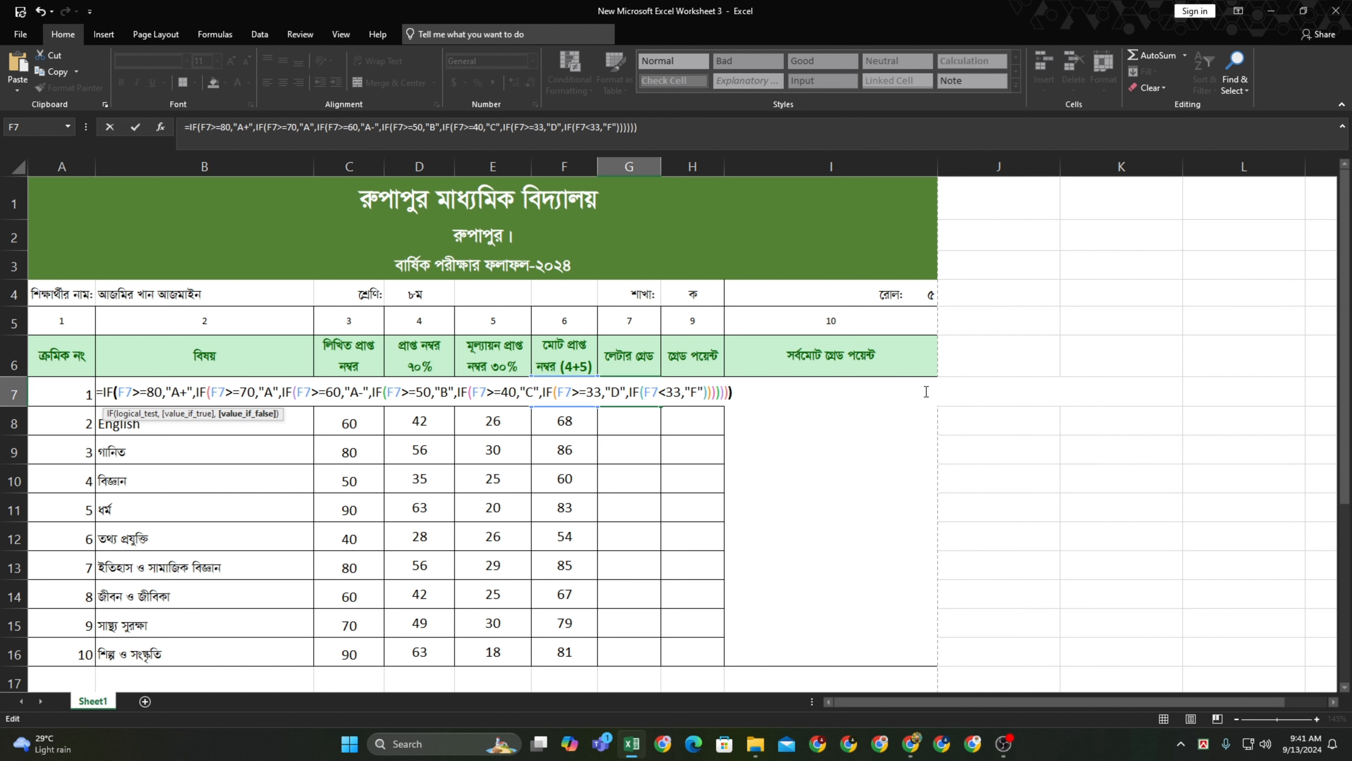
type(")")
key("Return")
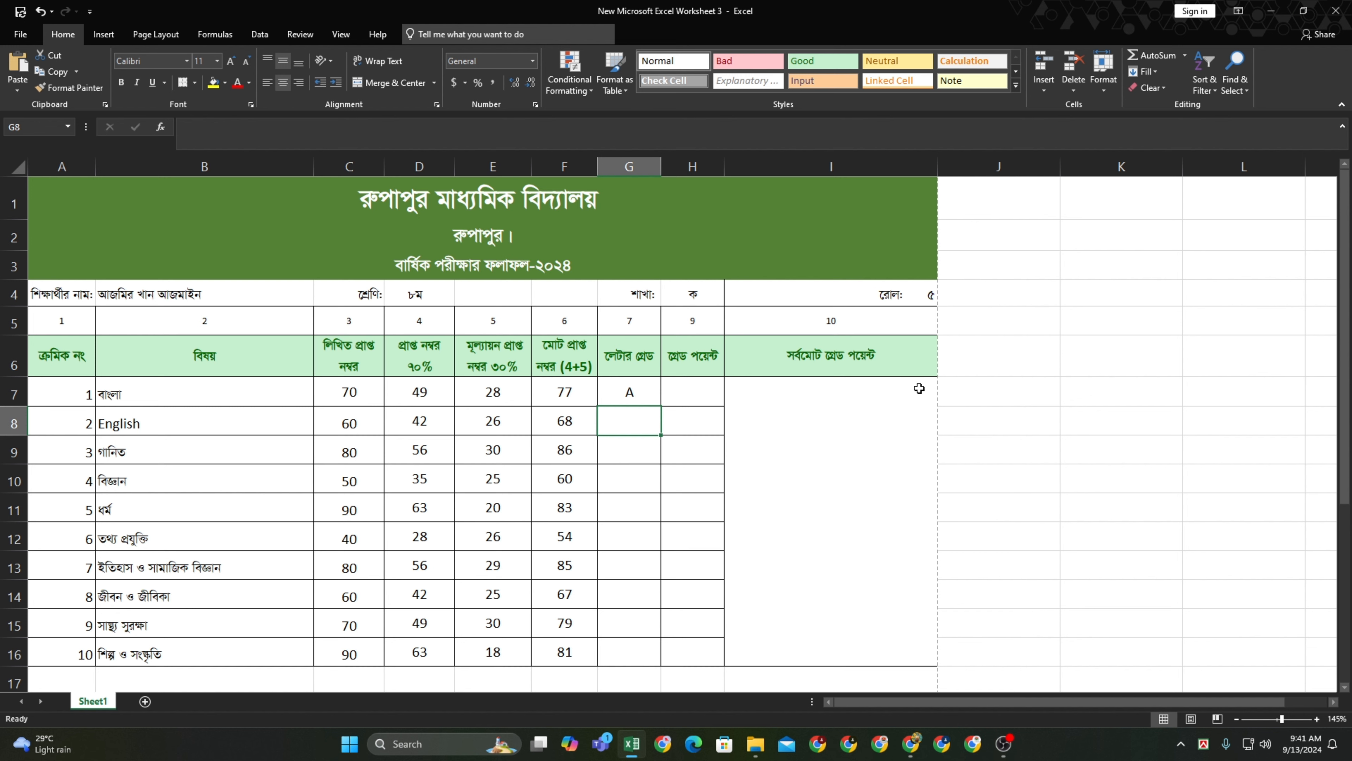
Fill G7's letter-grade formula down through G16 so all ten subjects show grades
left_click(644, 388)
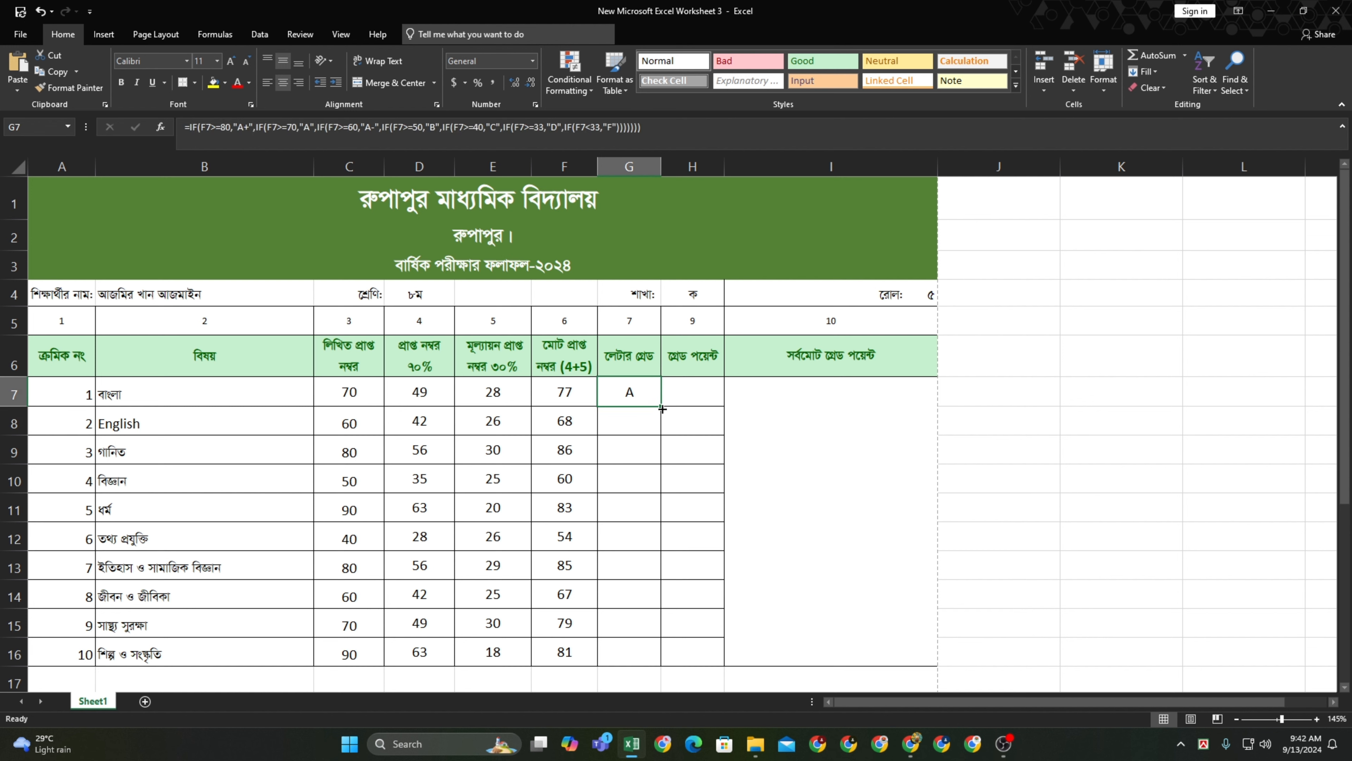
double_click(661, 405)
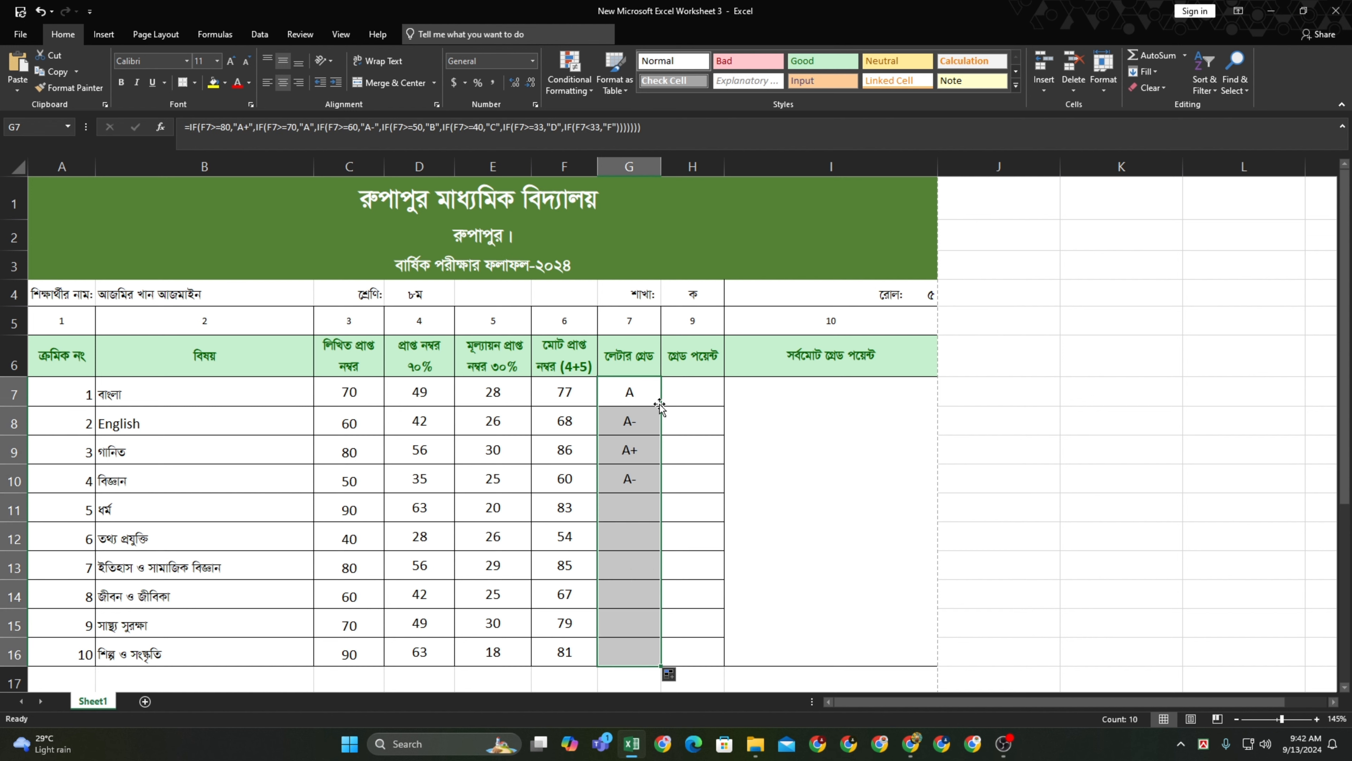
scroll(672, 480, "down", 2)
scroll(660, 503, "up", 2)
left_click(689, 393)
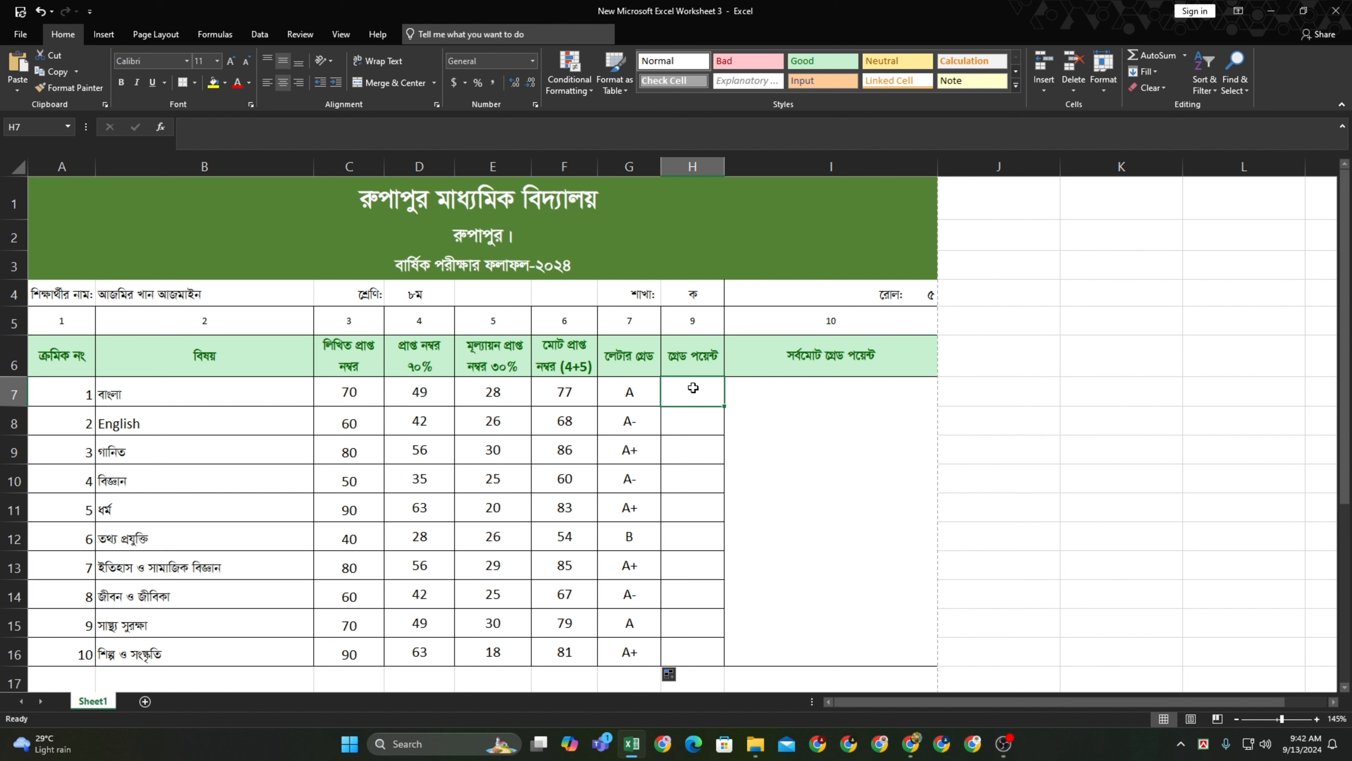
Copy G7's nested IF letter-grade formula and paste it into H7
double_click(639, 392)
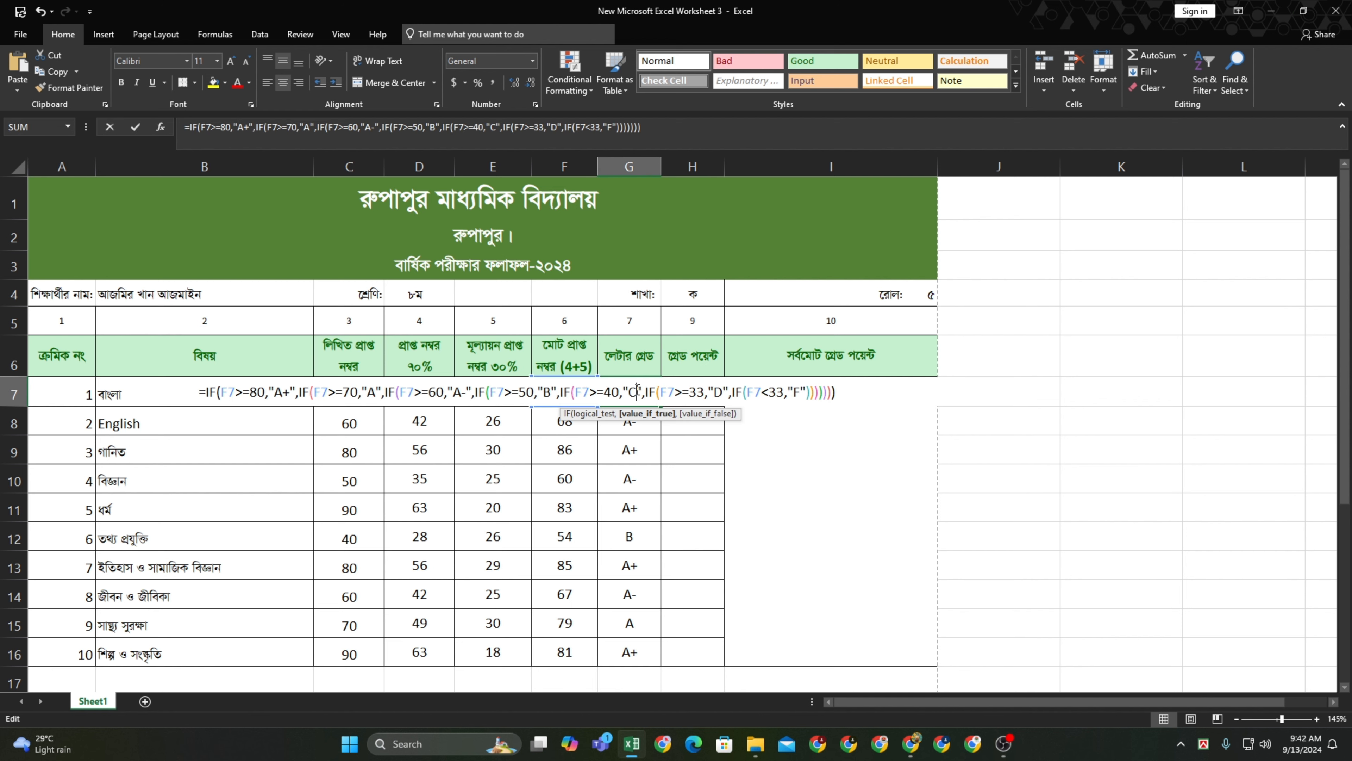
left_click_drag(834, 392, 194, 382)
key("ctrl+c")
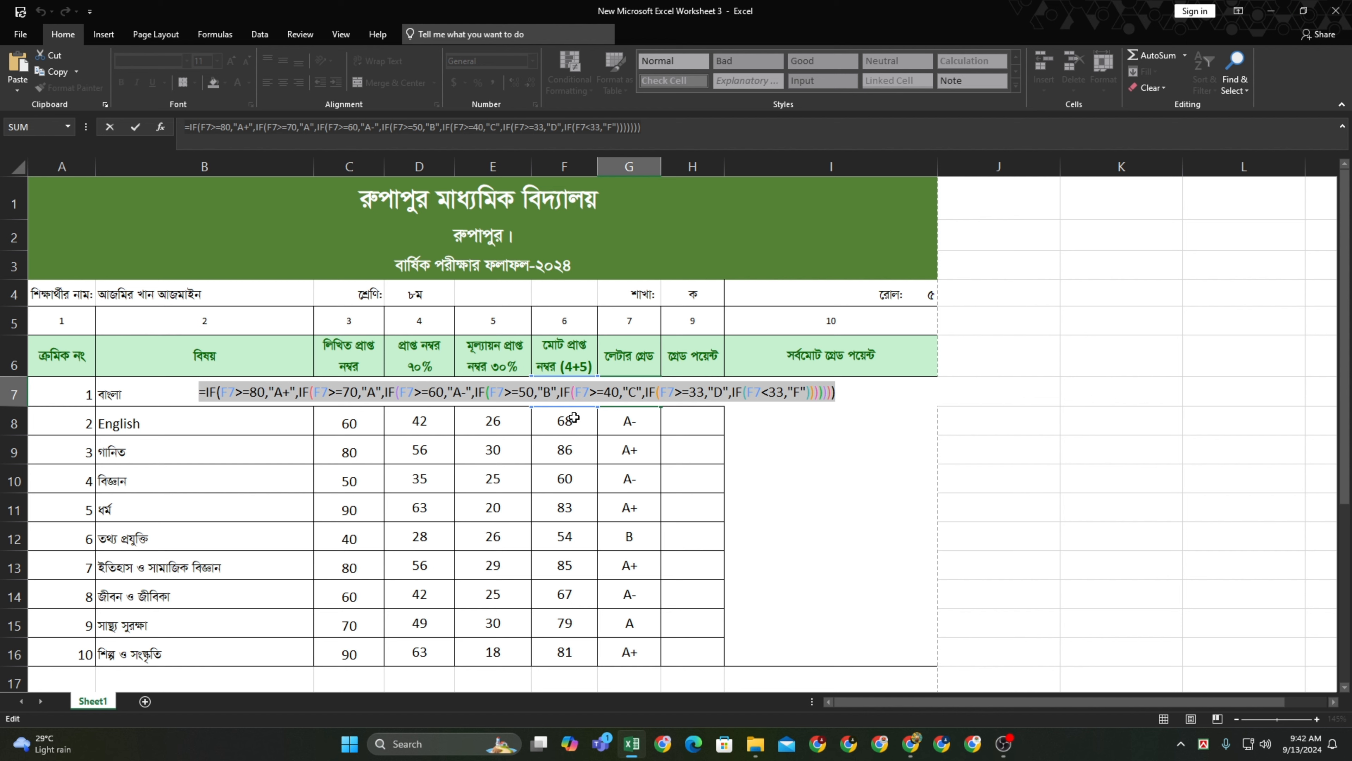
key("Escape")
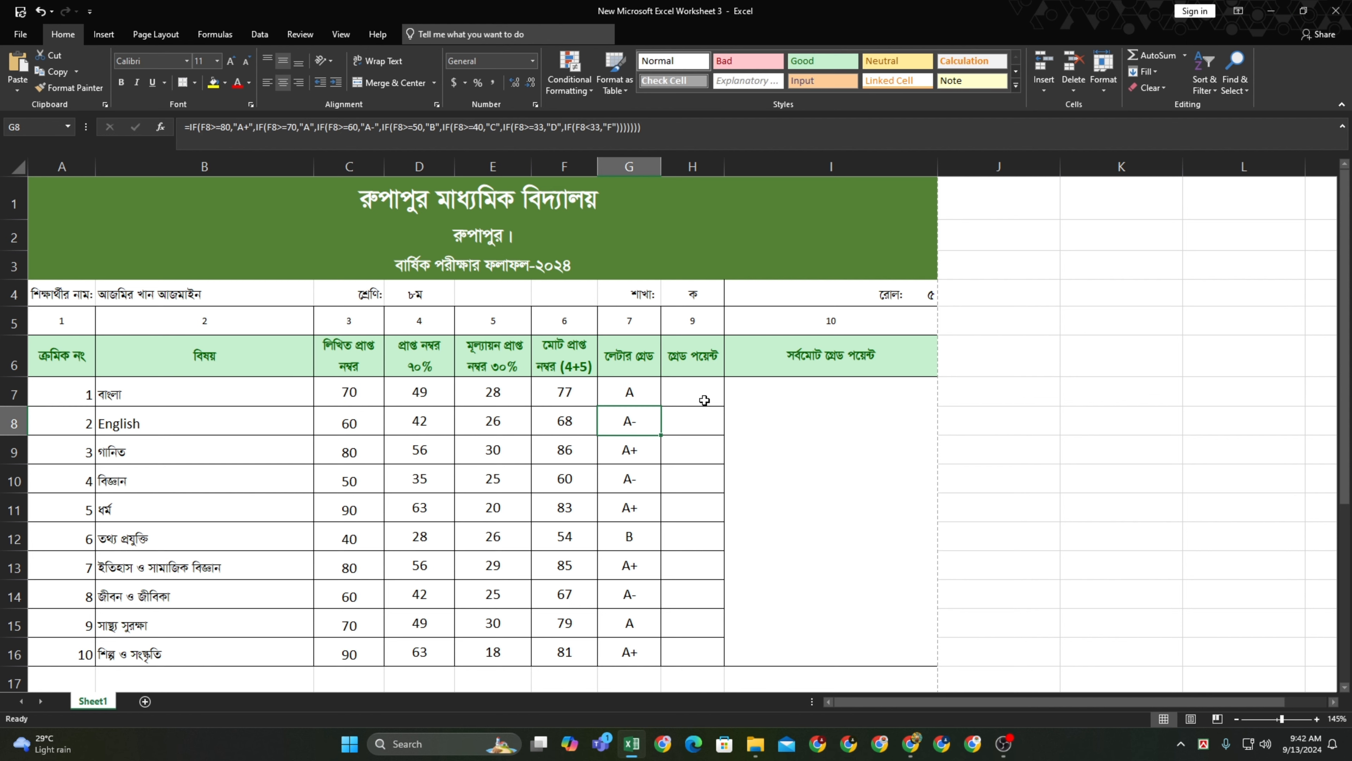
left_click(689, 394)
double_click(689, 394)
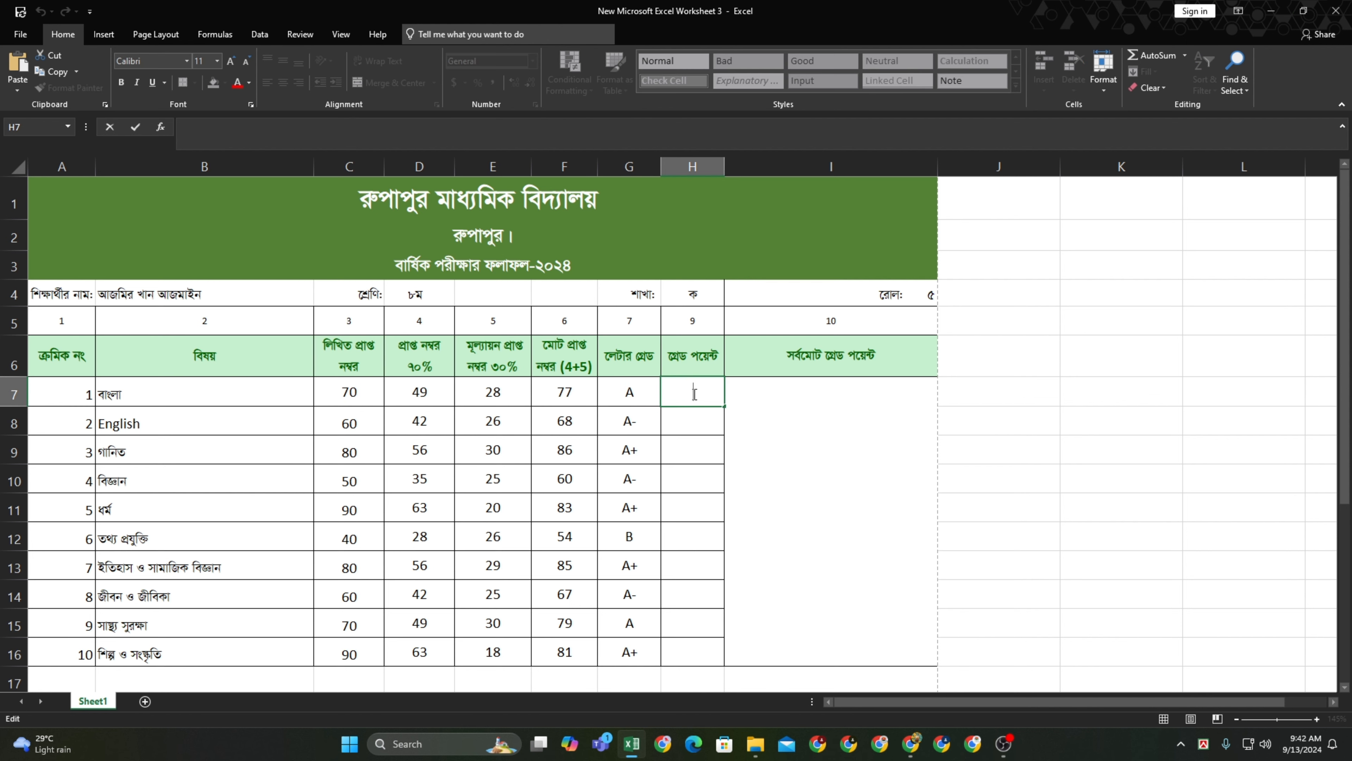
key("ctrl+v")
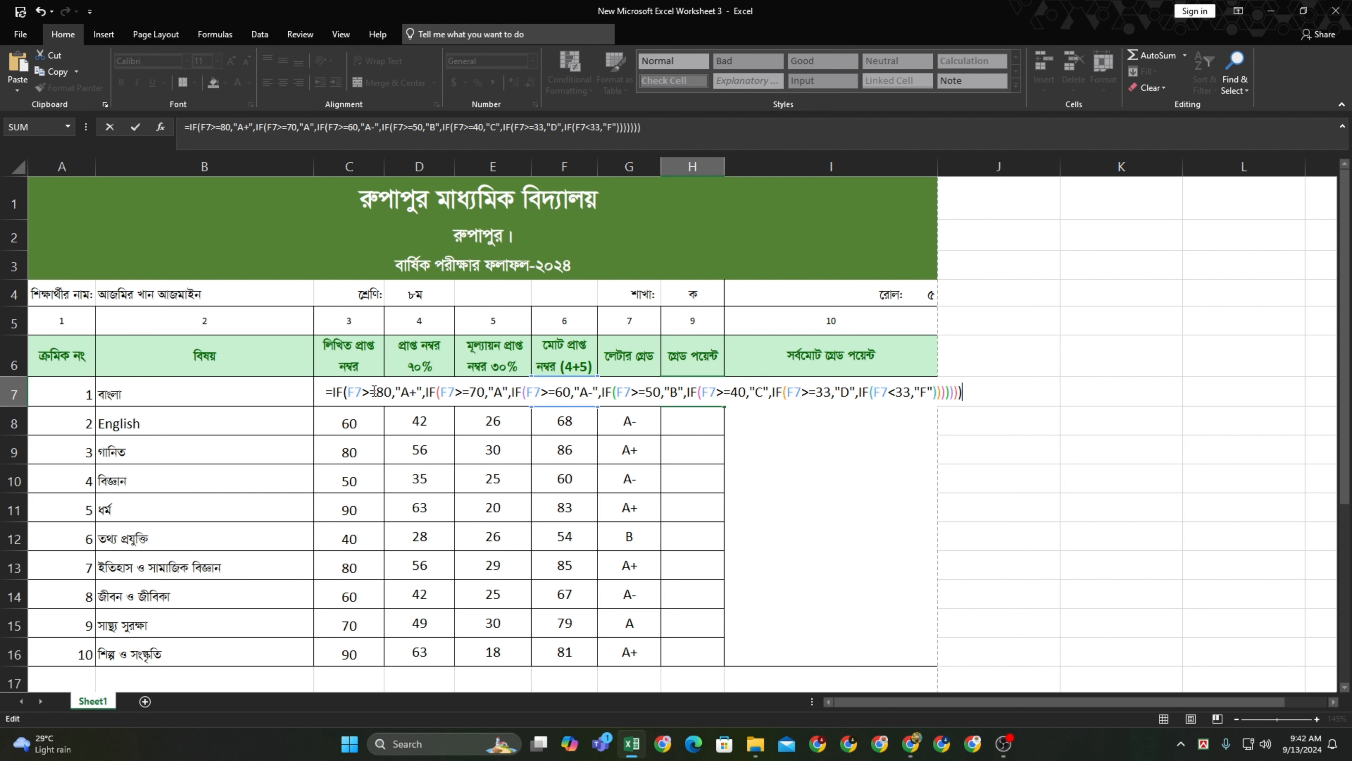
Replace the first three results A+, A and A- with 5.00, 4.00 and 3.50
left_click(417, 392)
key("BackSpace")
key("BackSpace")
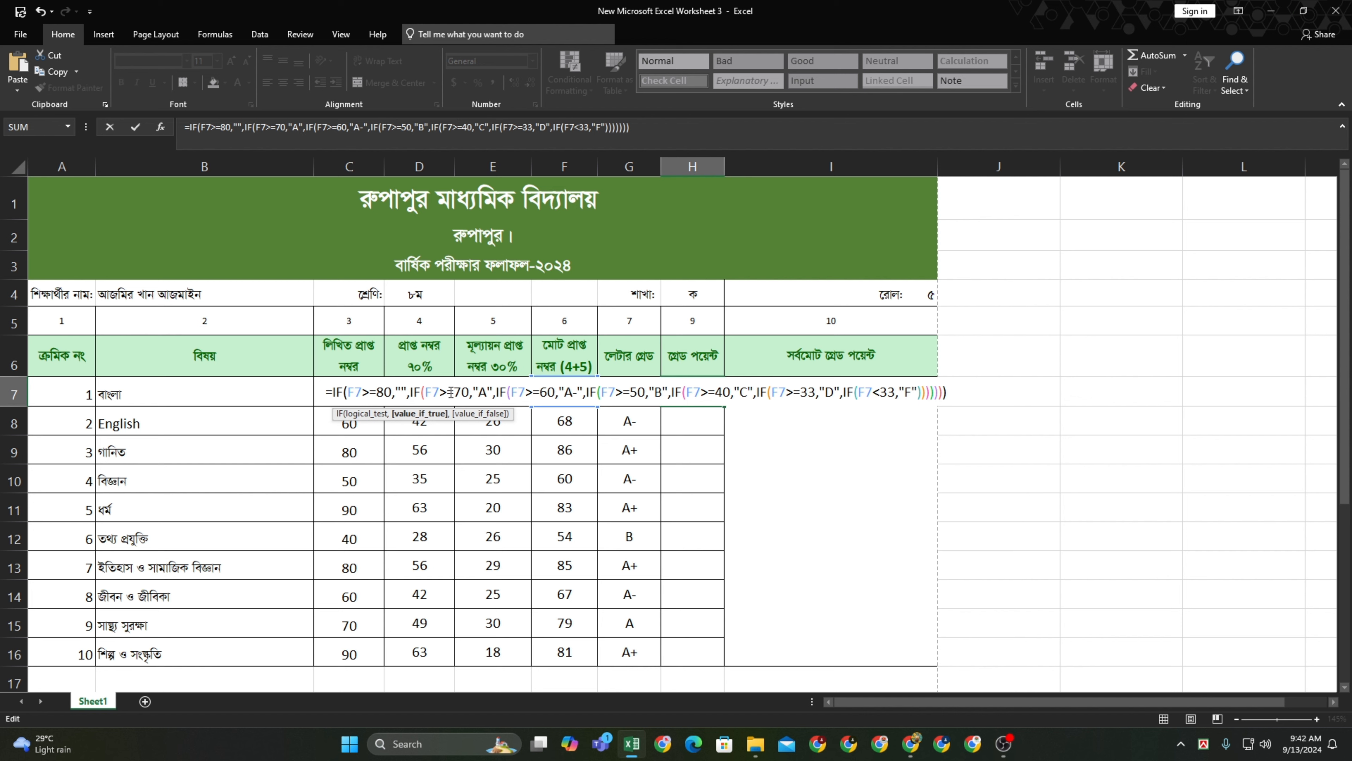
type("5.00")
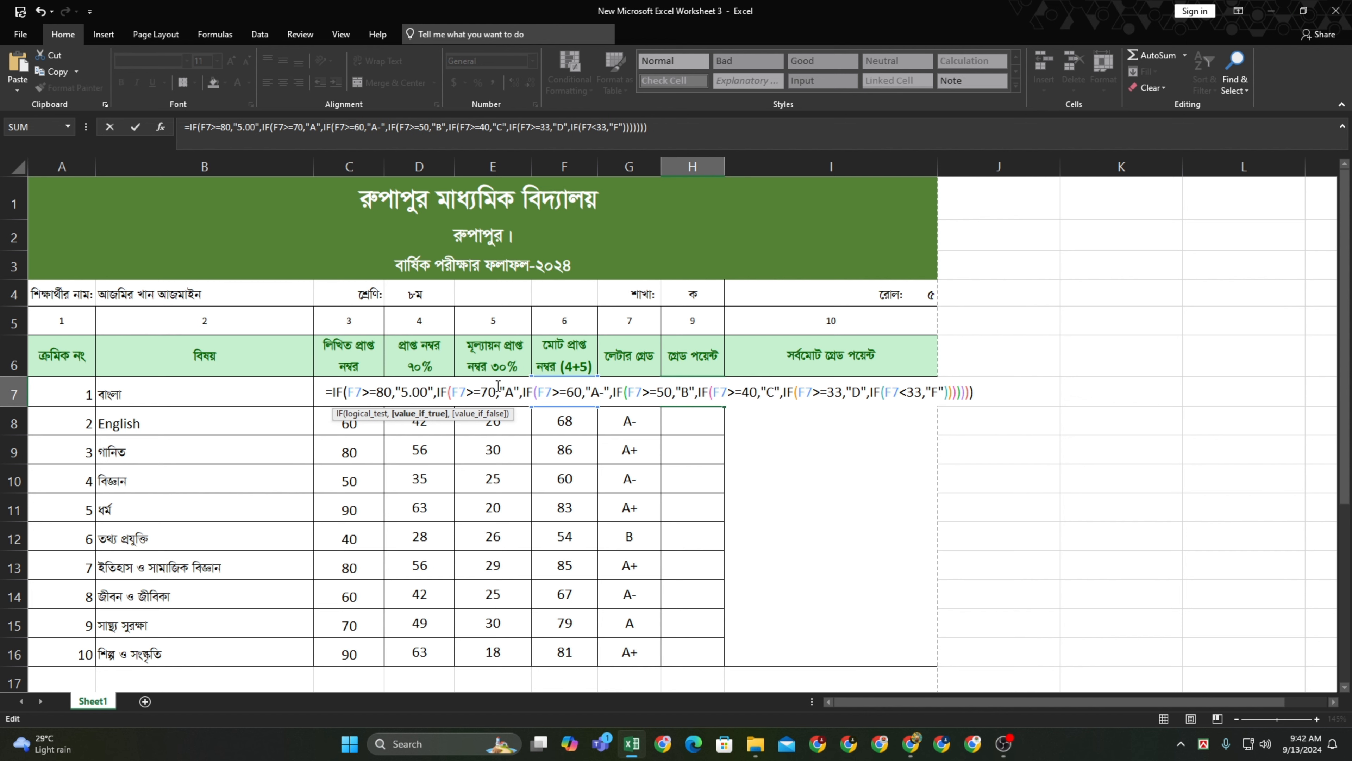
left_click(512, 392)
key("BackSpace")
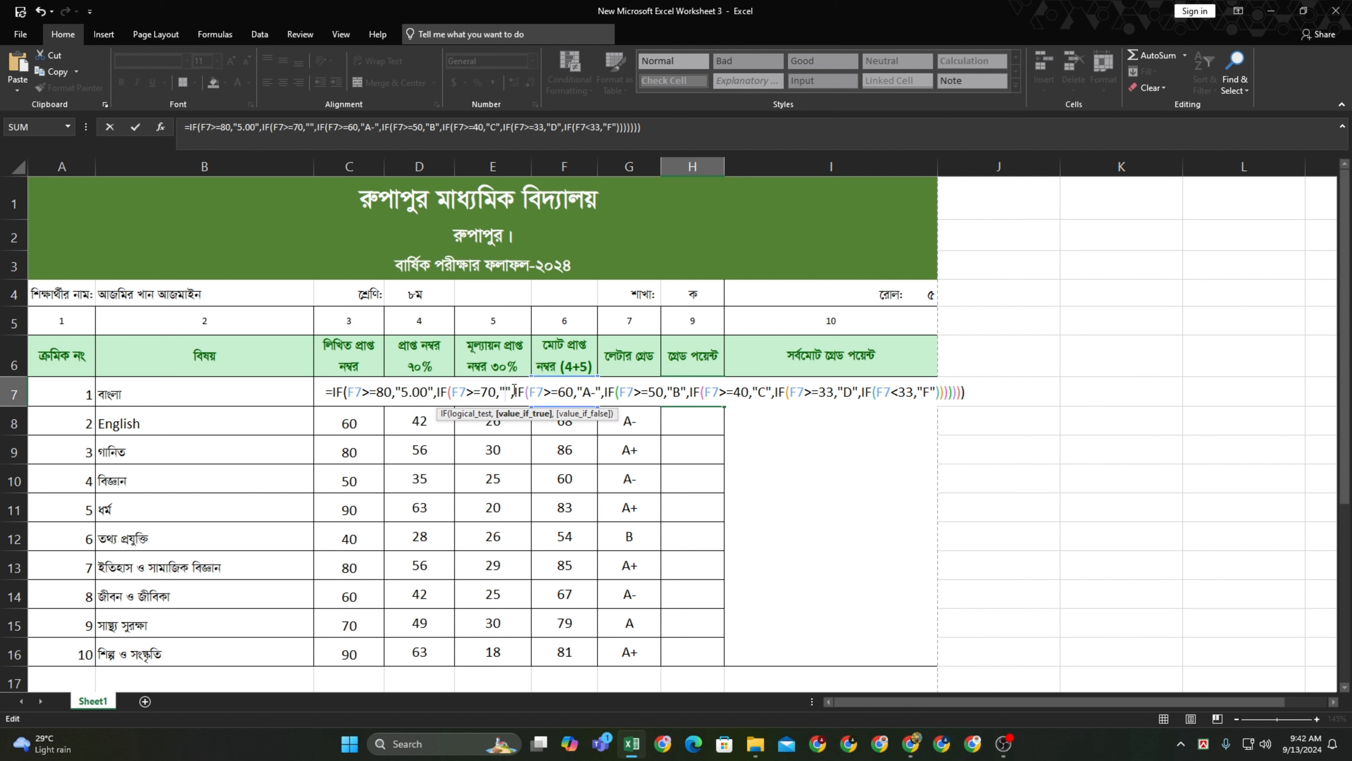
type("4.00")
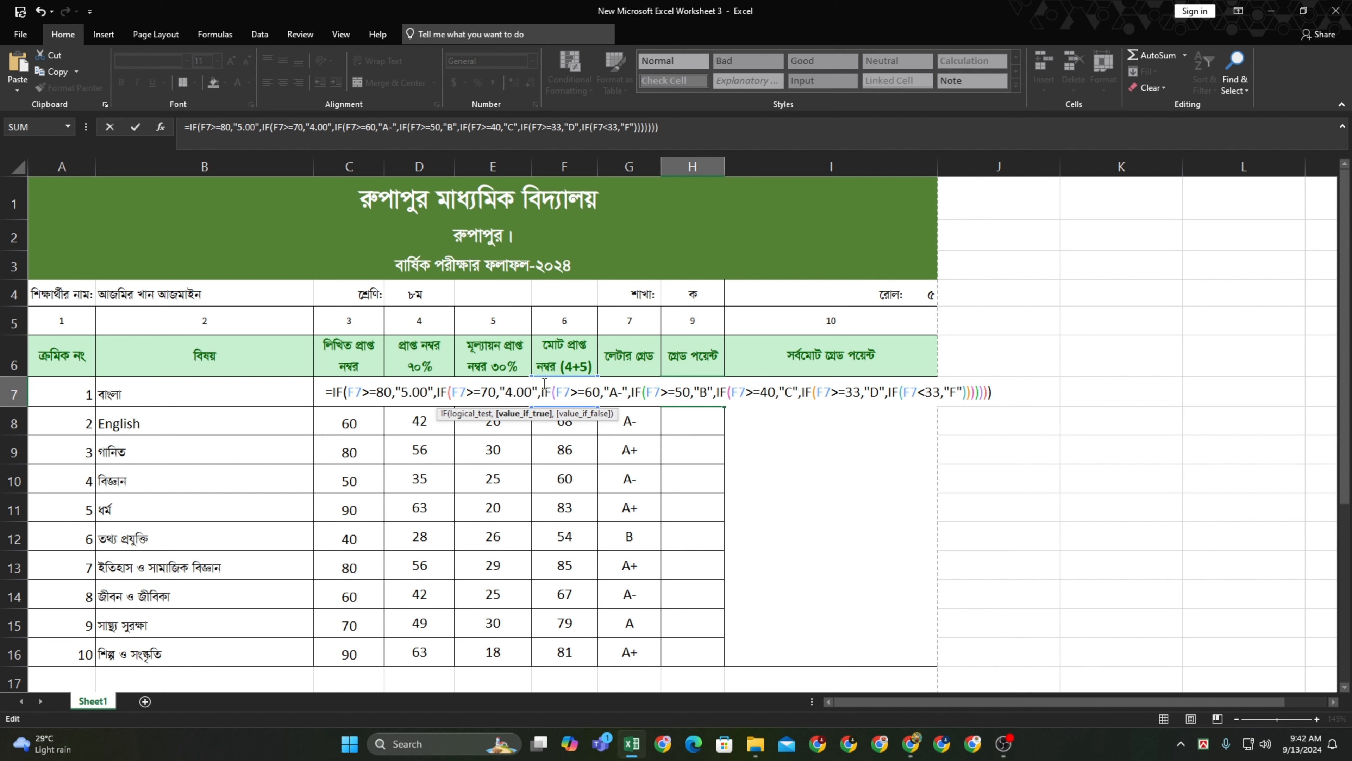
left_click(619, 393)
key("BackSpace")
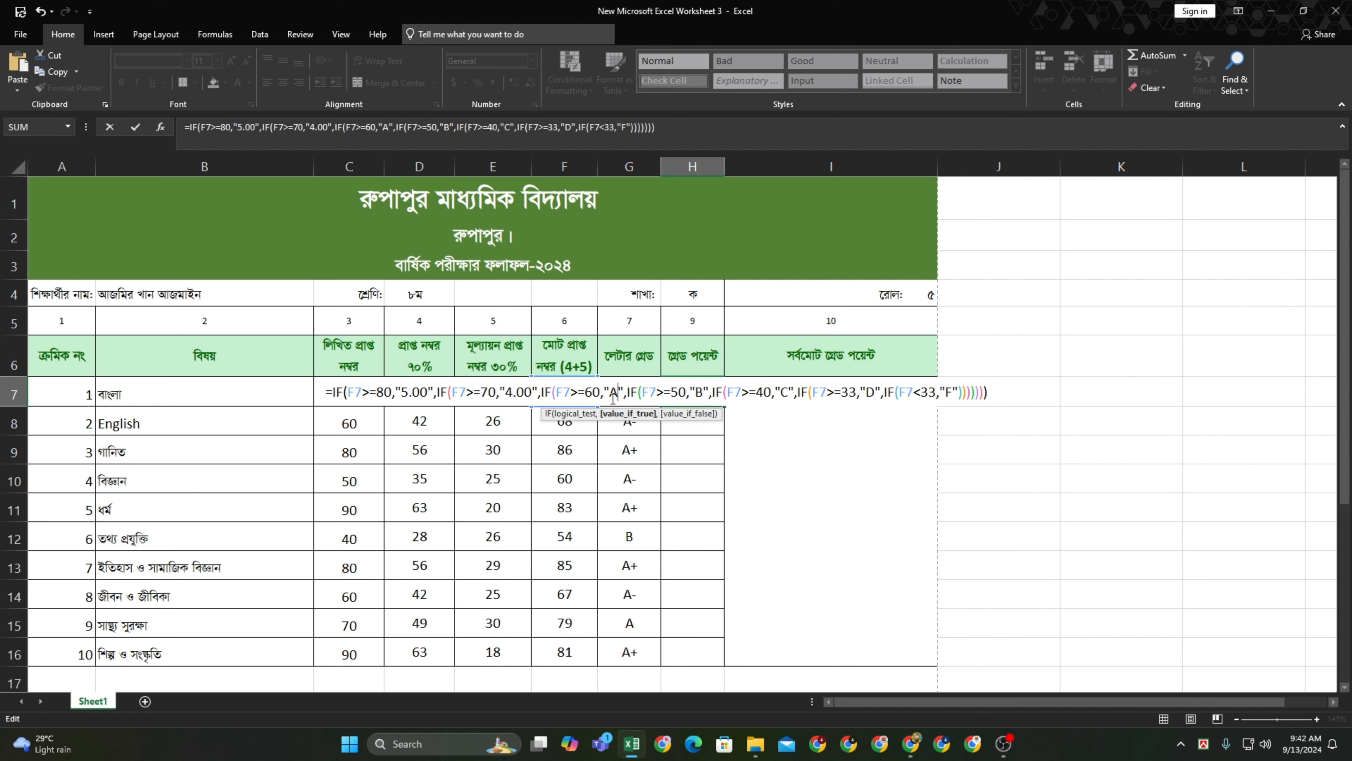
key("BackSpace")
type("4.5")
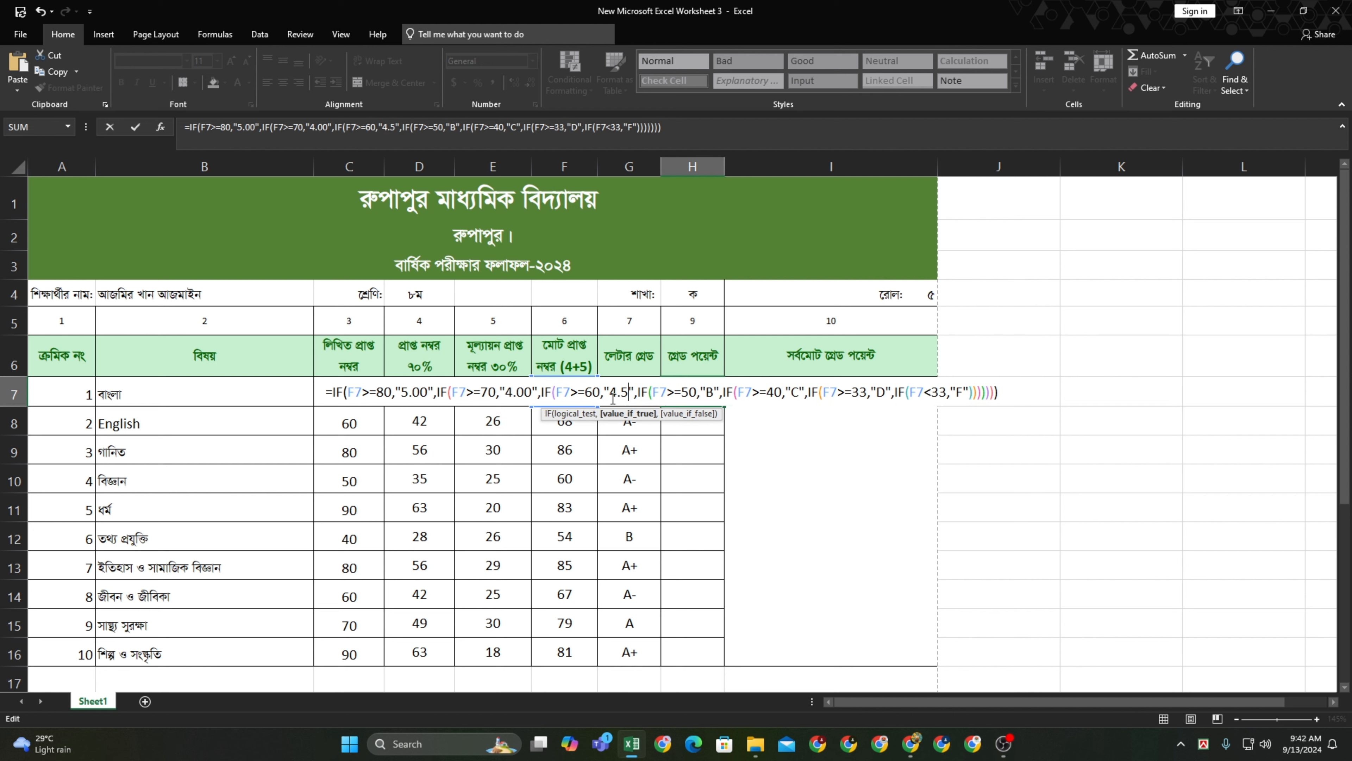
key("BackSpace")
key("BackSpace")
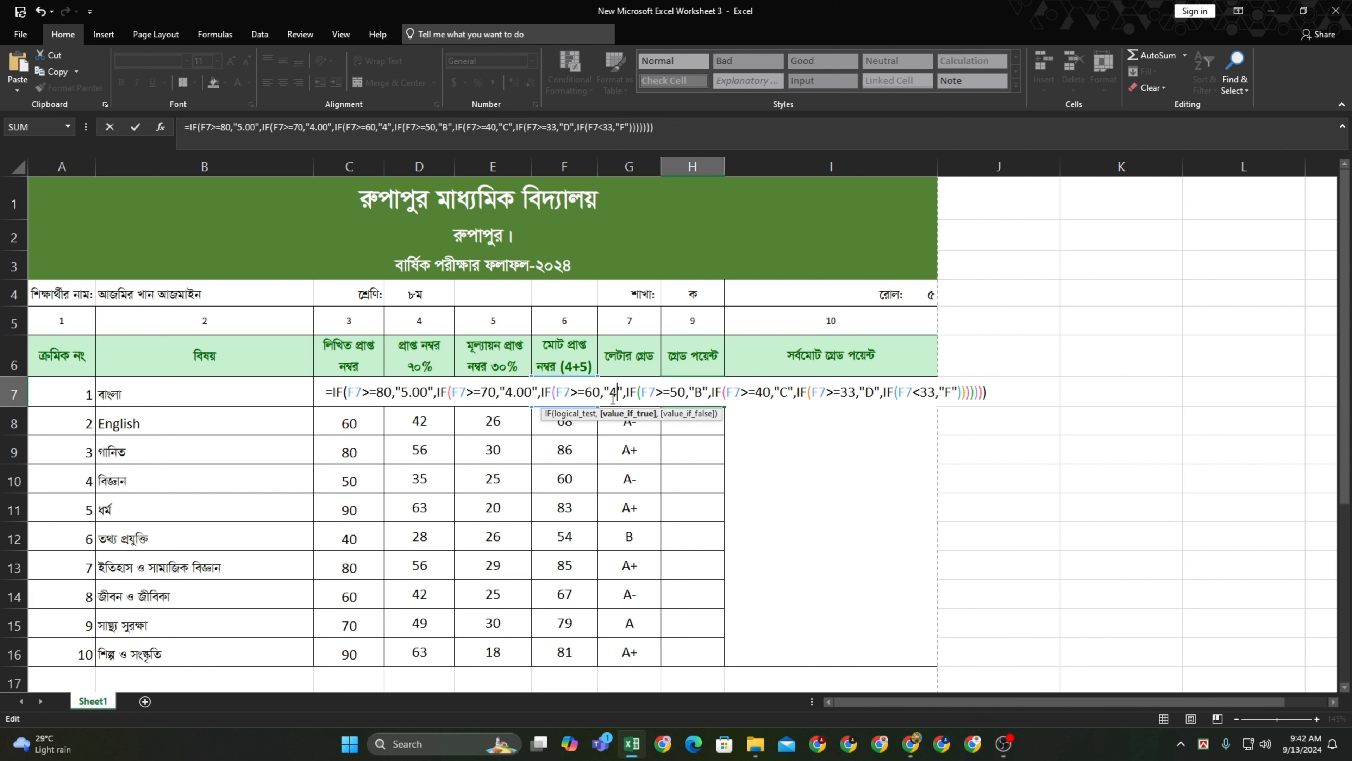
key("BackSpace")
type("3.50")
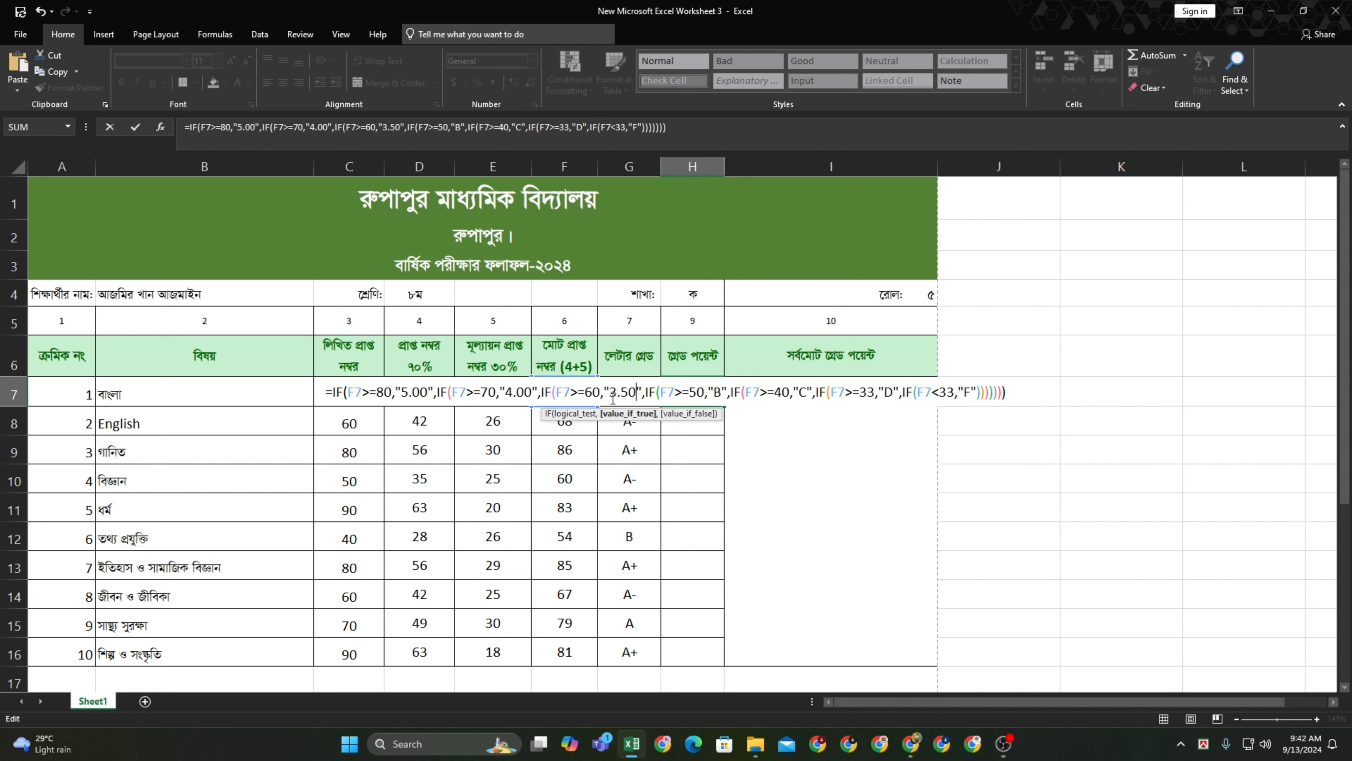
Replace grades B, C, D and F with 3.00, 2.00, 1.00 and 0.00, giving 4.00
left_click(720, 390)
key("BackSpace")
type("3.00")
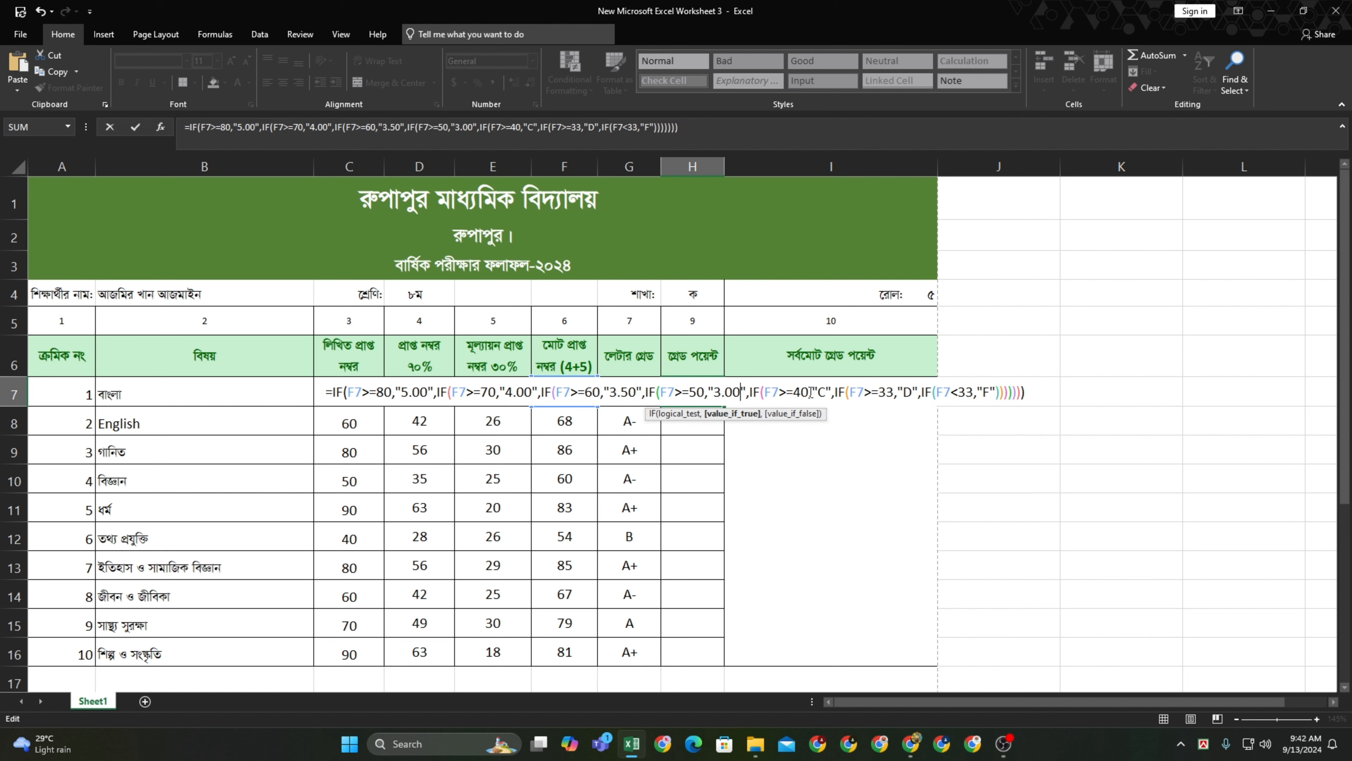
left_click(819, 393)
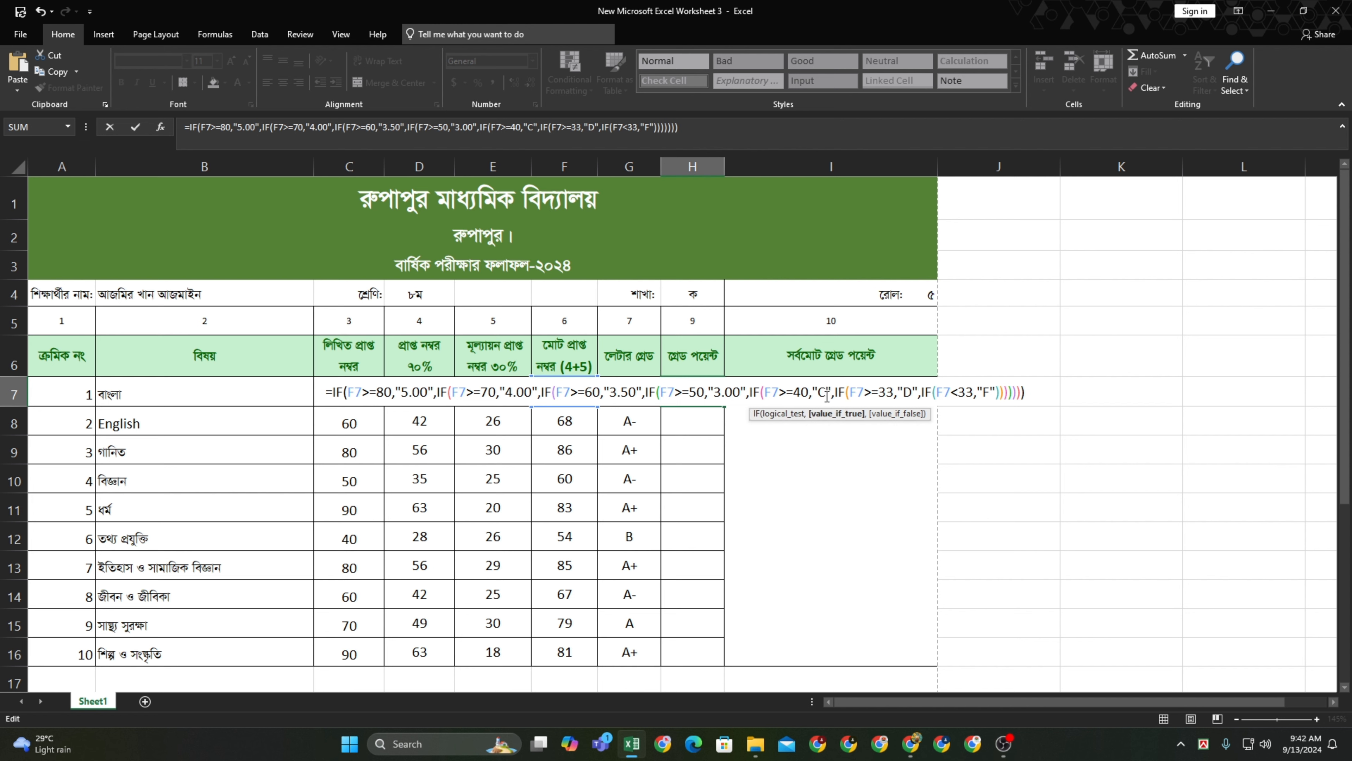
key("Delete")
type("2.")
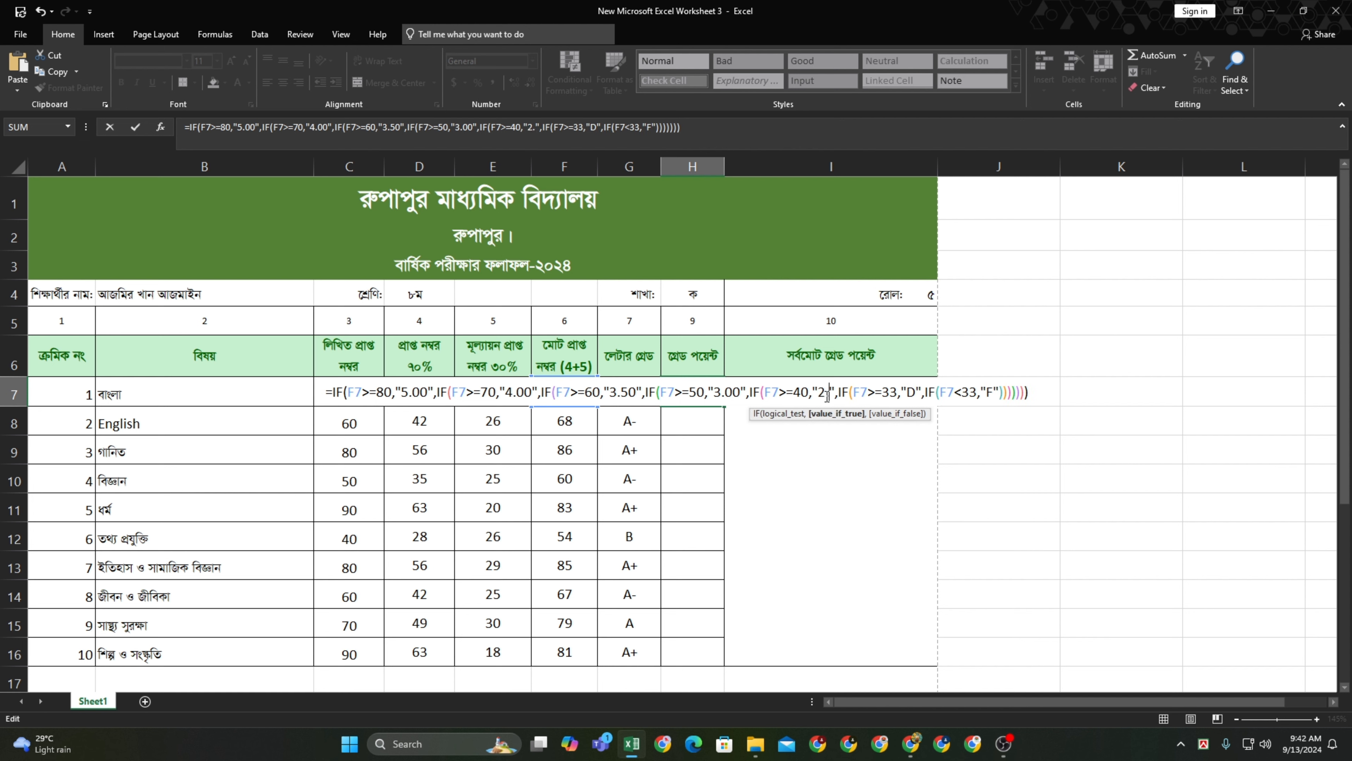
type("00")
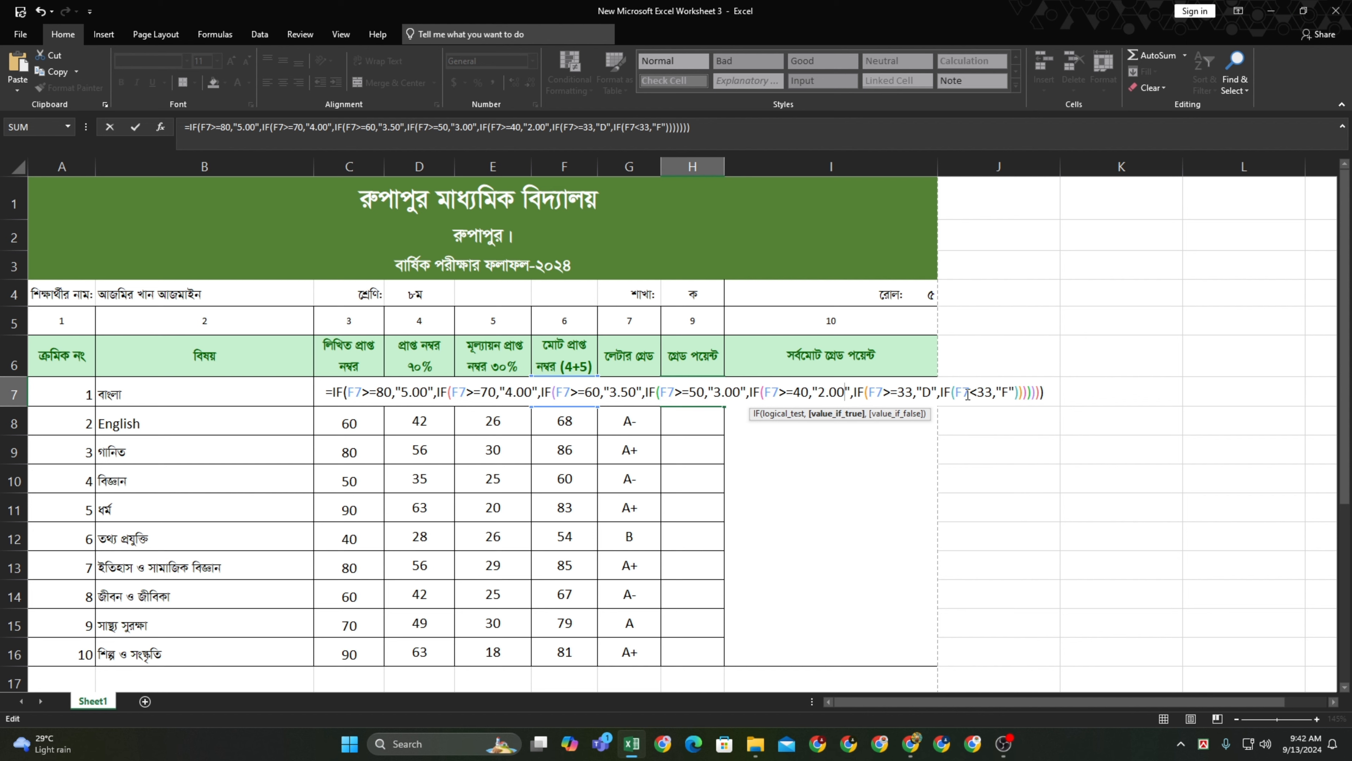
left_click(930, 392)
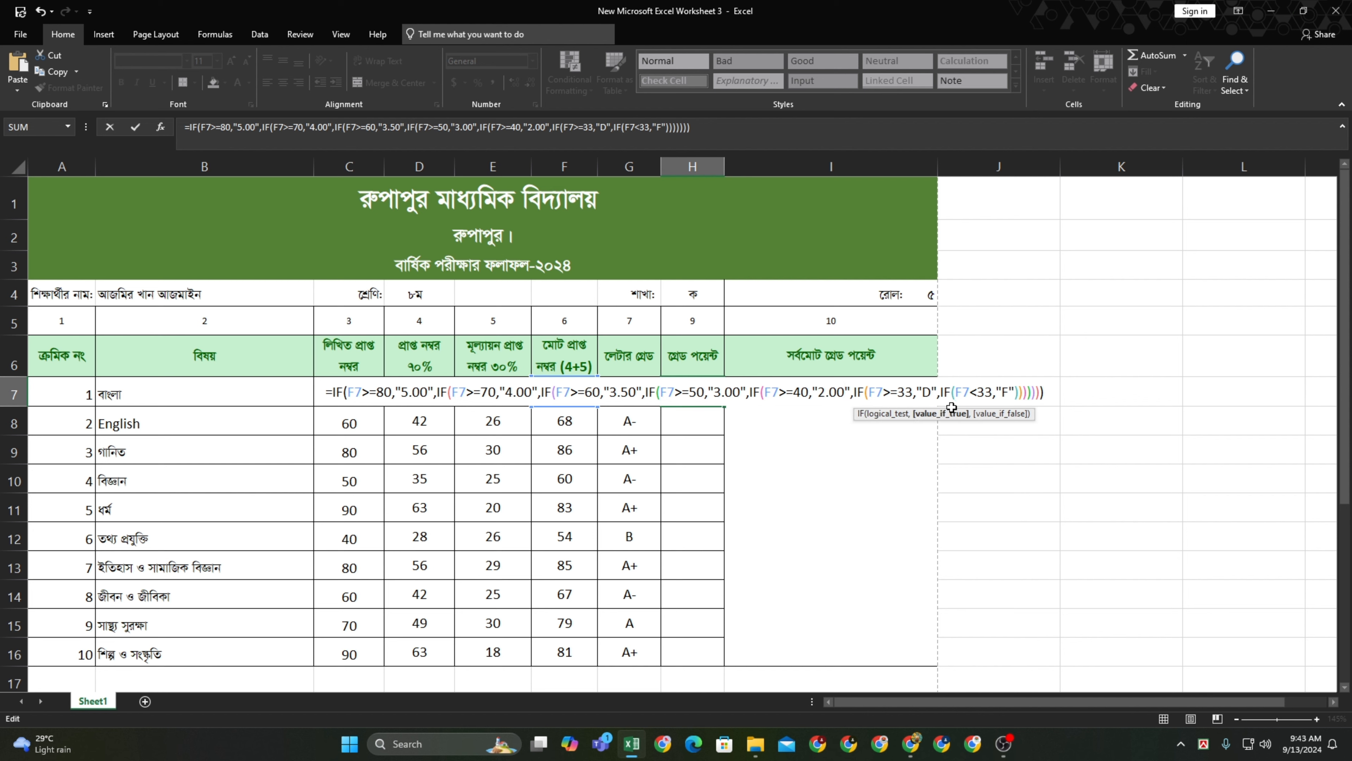
key("BackSpace")
type("1.00")
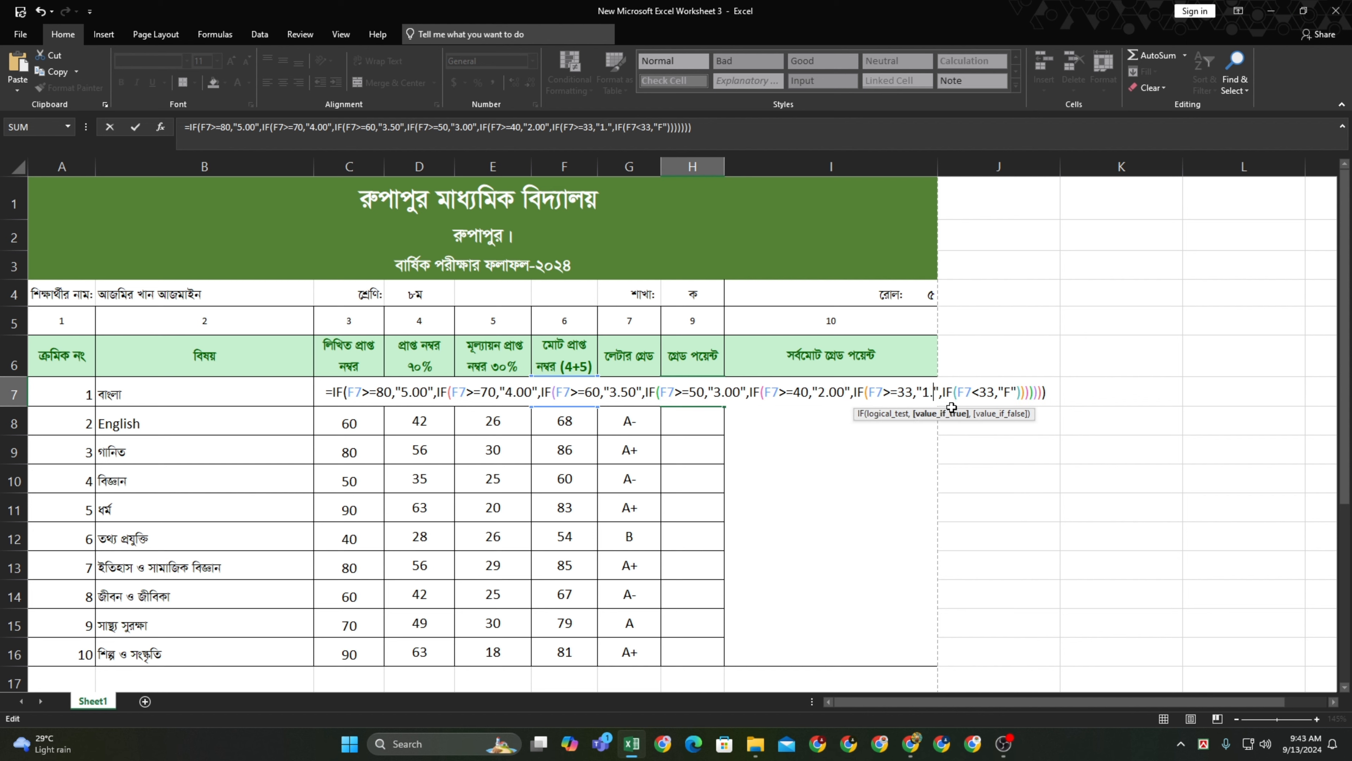
left_click(907, 392)
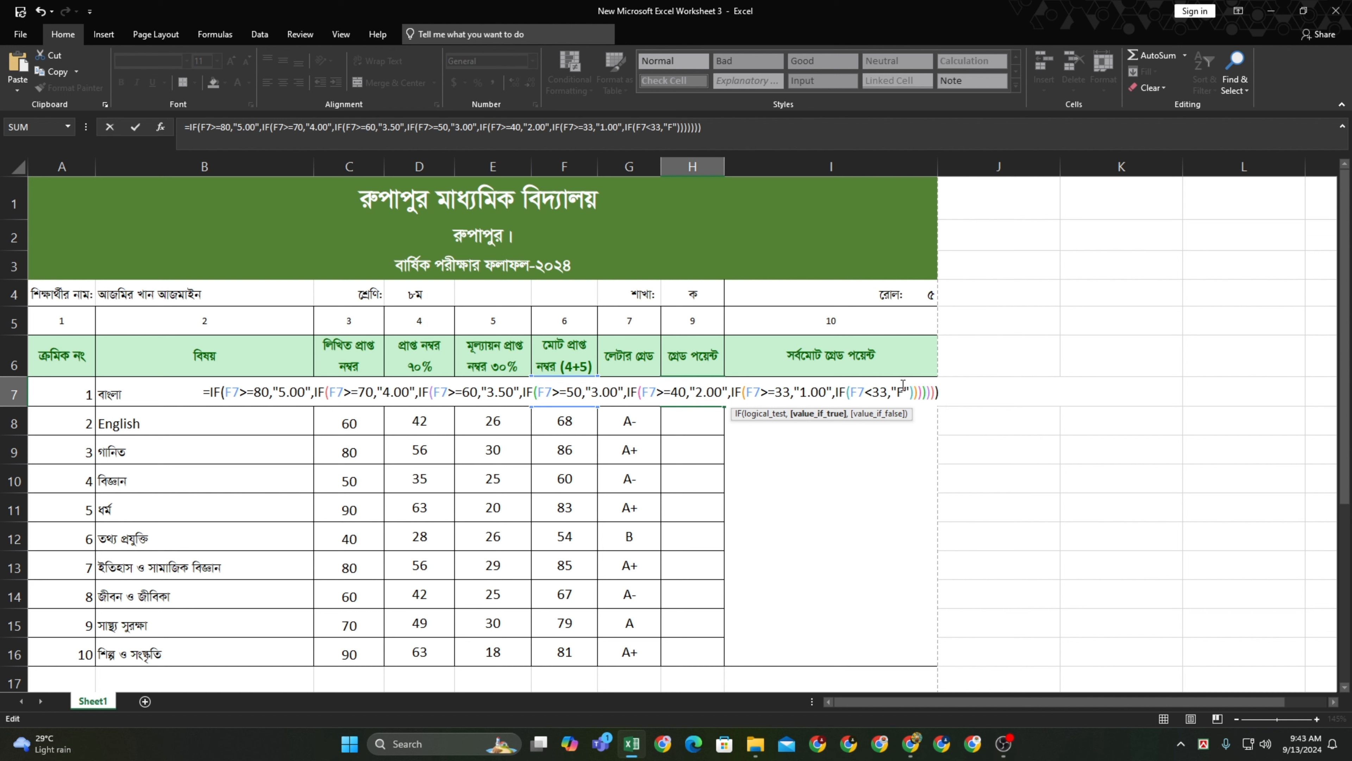
key("BackSpace")
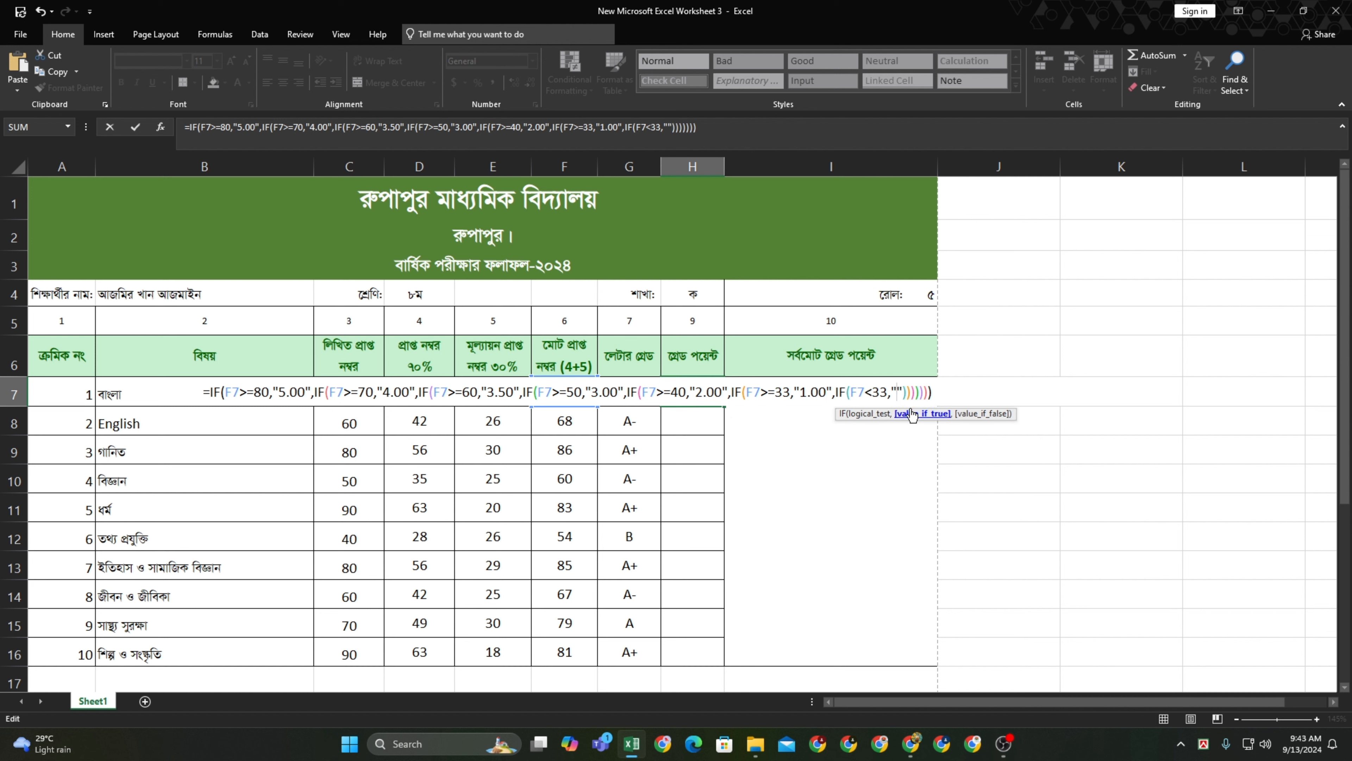
type("0.00")
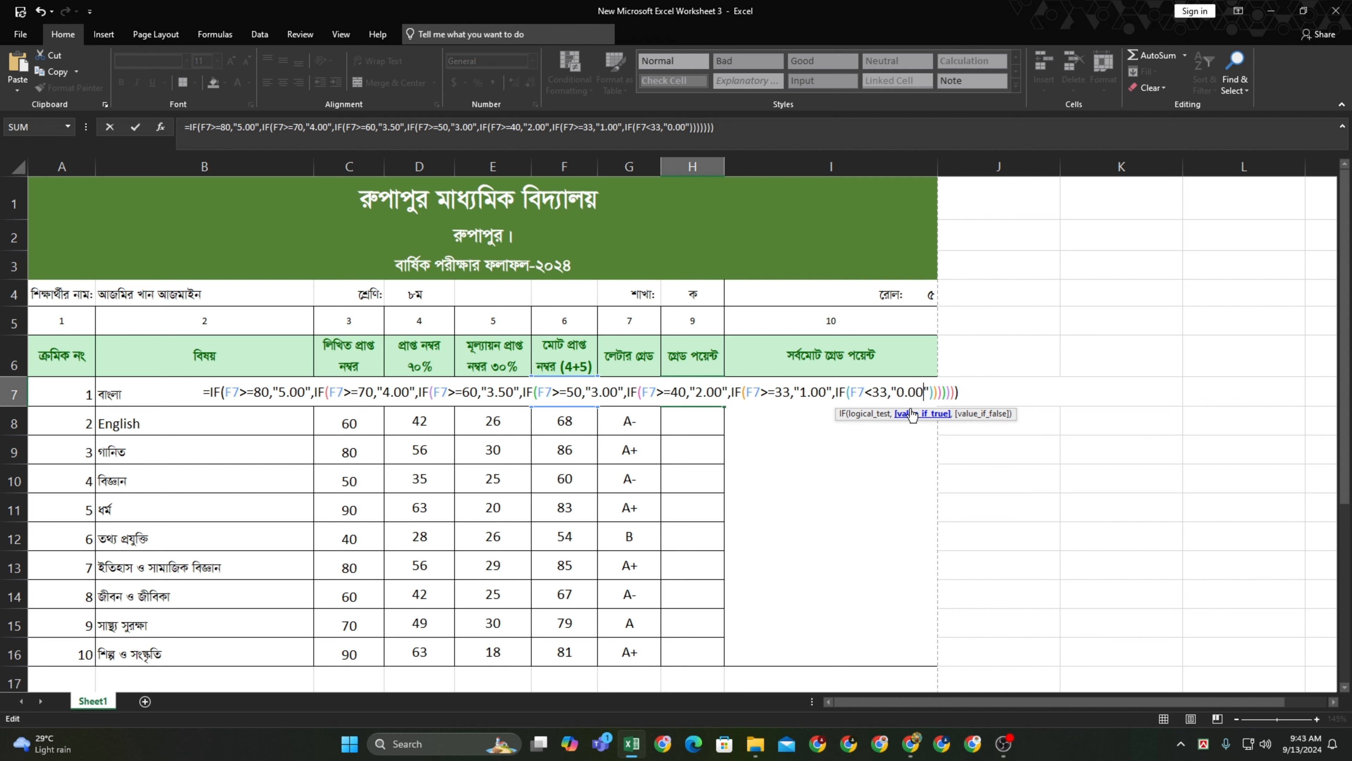
key("Return")
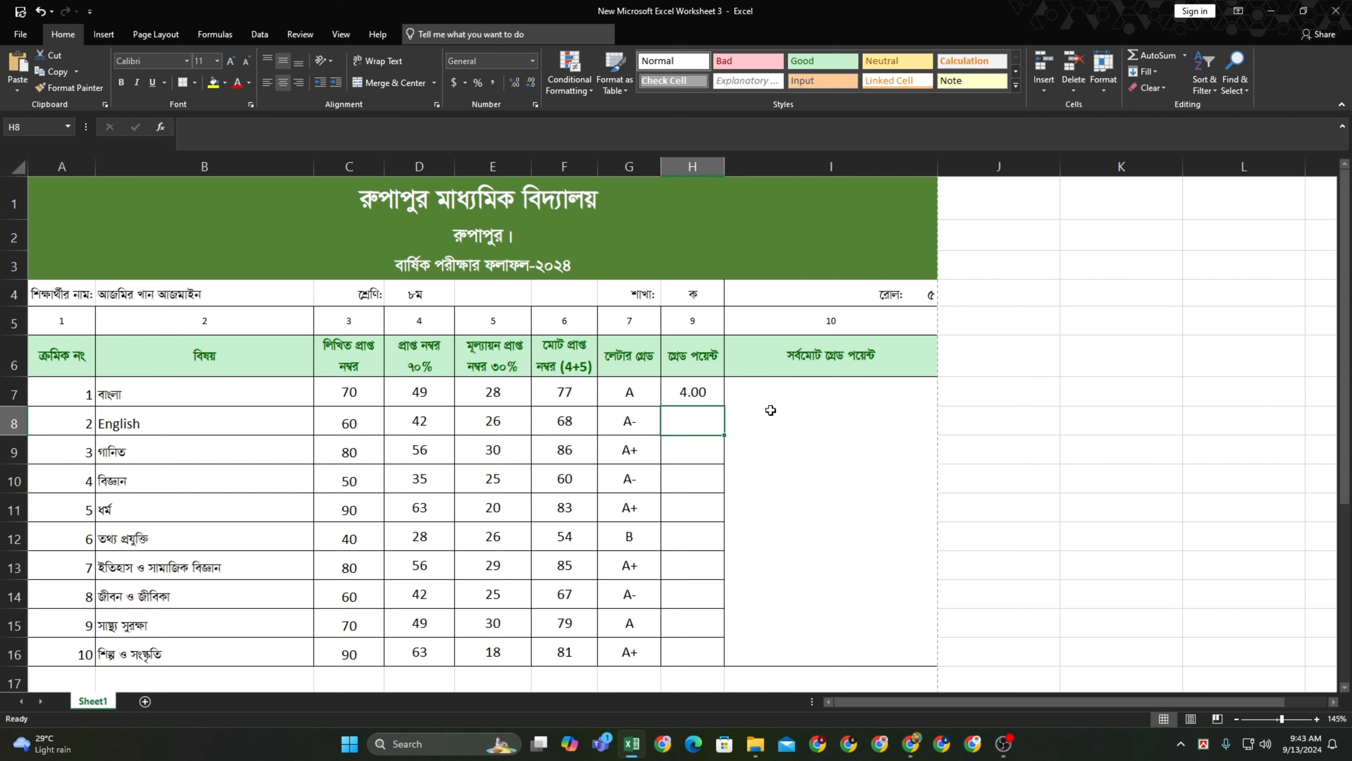
Copy H7's grade-point formula down through H16 for all ten subjects
left_click(721, 401)
left_click_drag(723, 402, 710, 662)
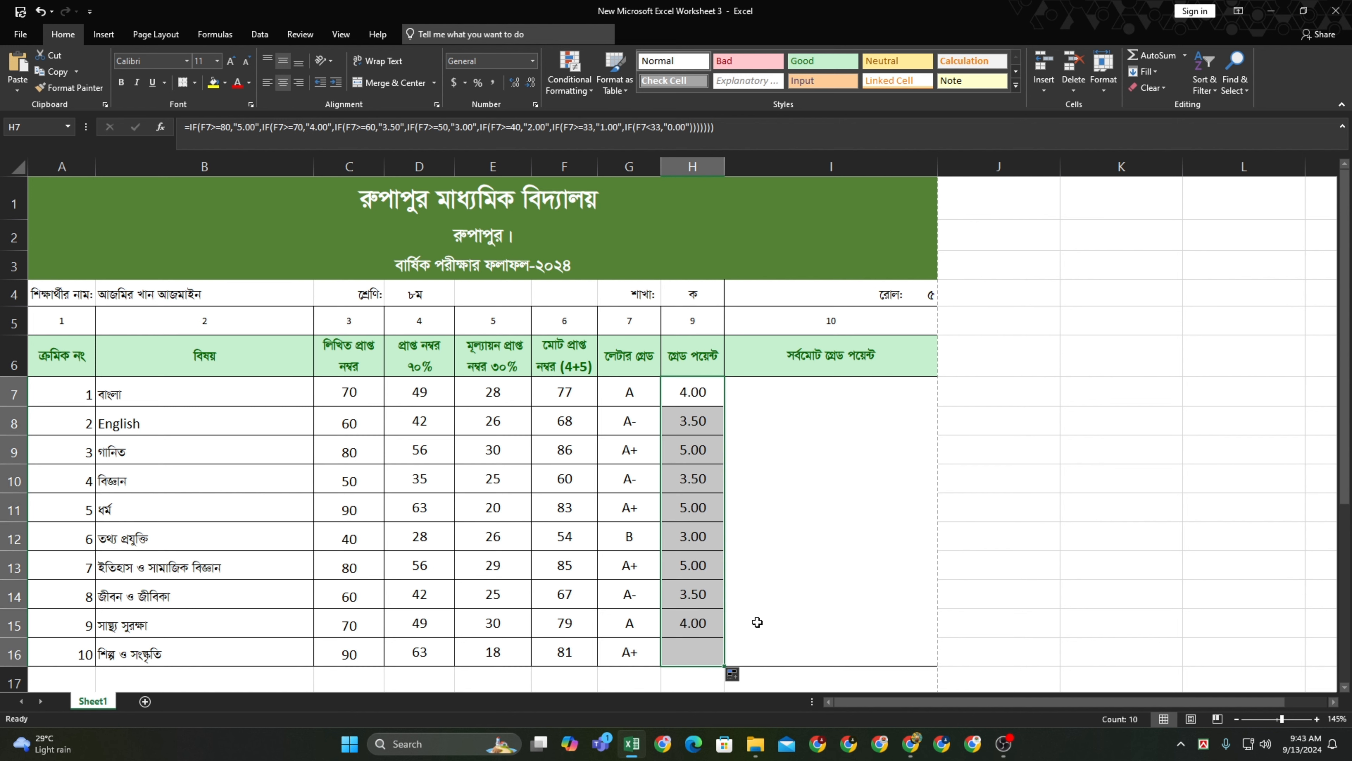
left_click(814, 520)
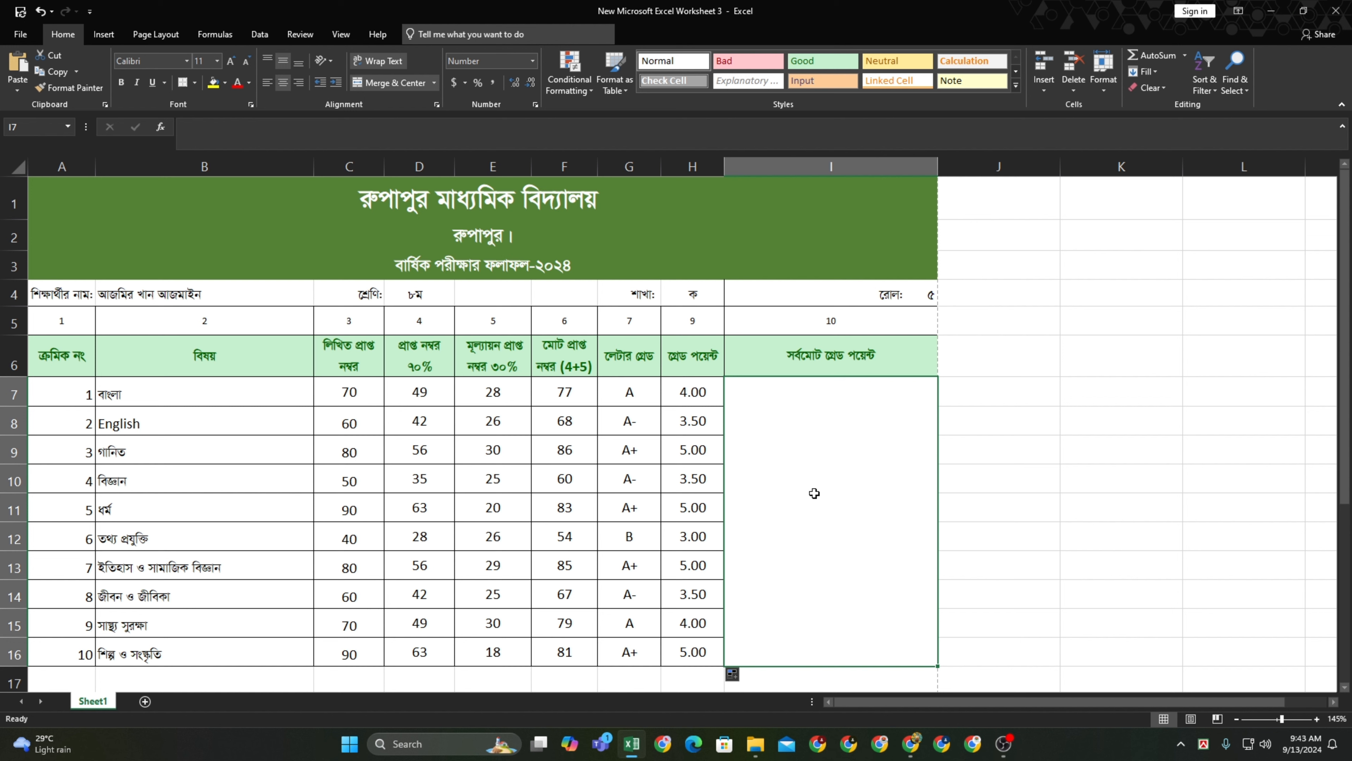
In merged cell I7, begin =SUM( adding grade points H7 through H11
type("=S")
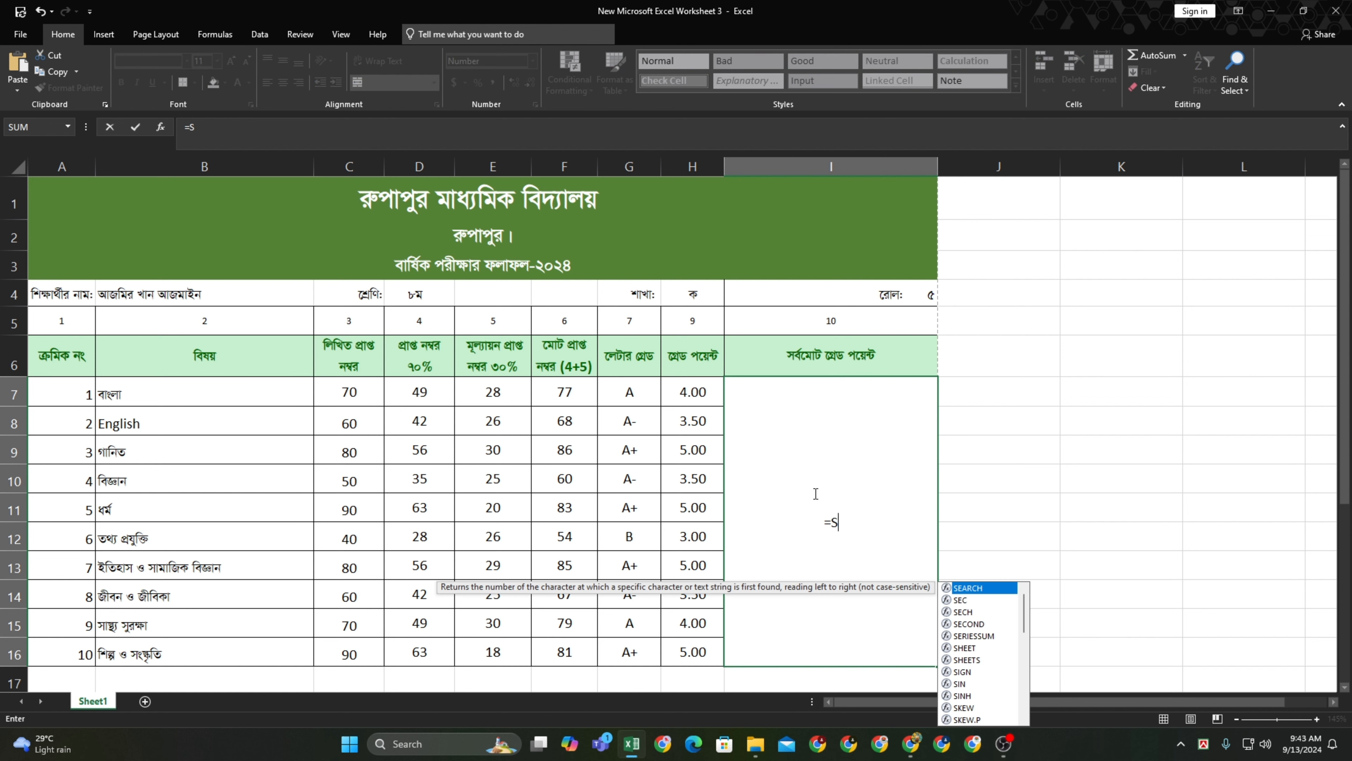
type("UM(")
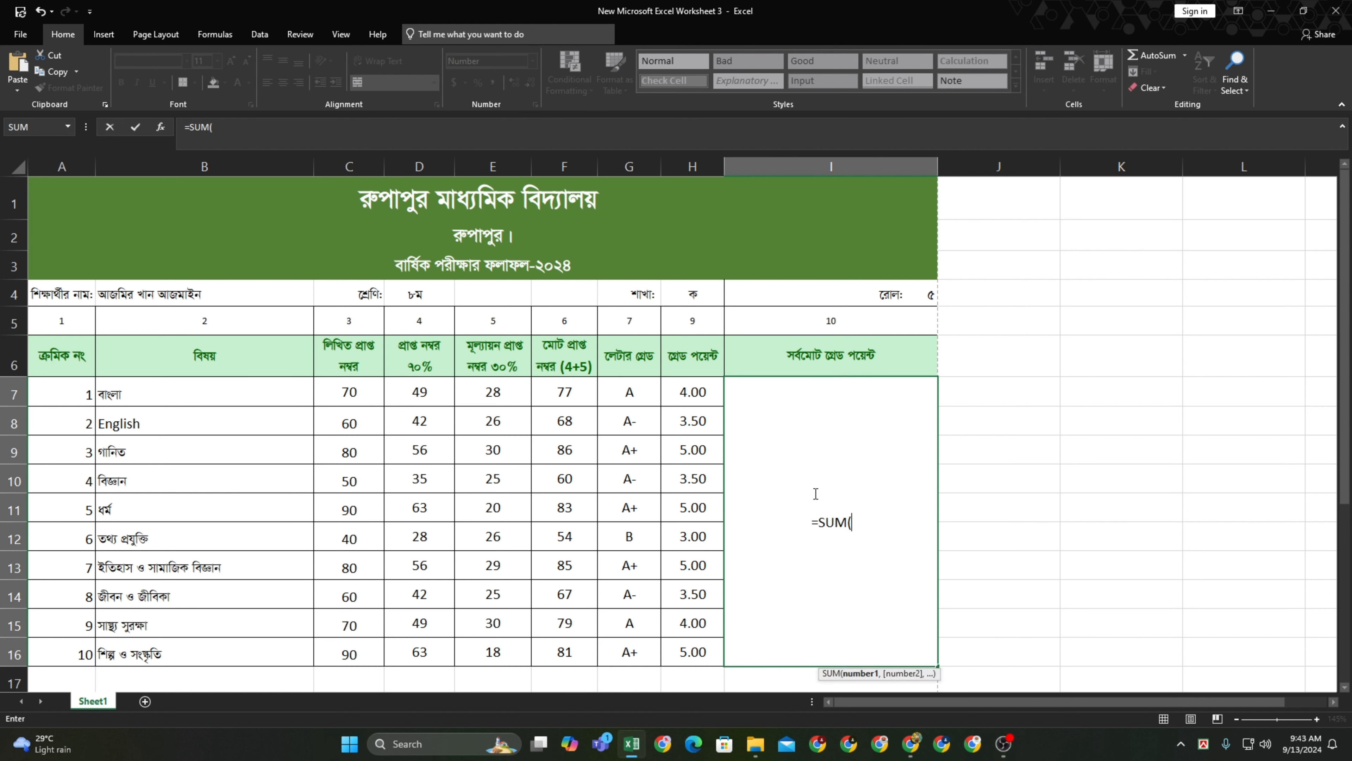
left_click(706, 392)
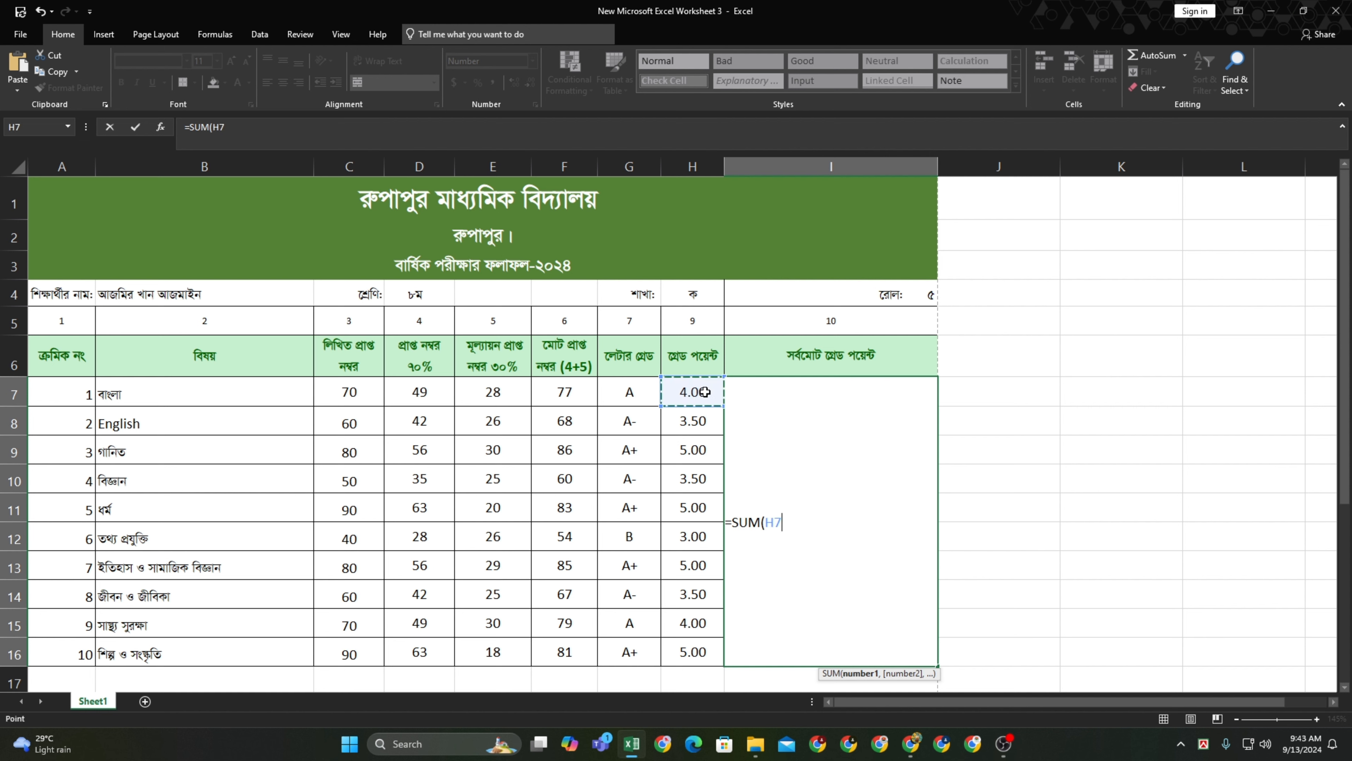
type("+")
left_click(703, 420)
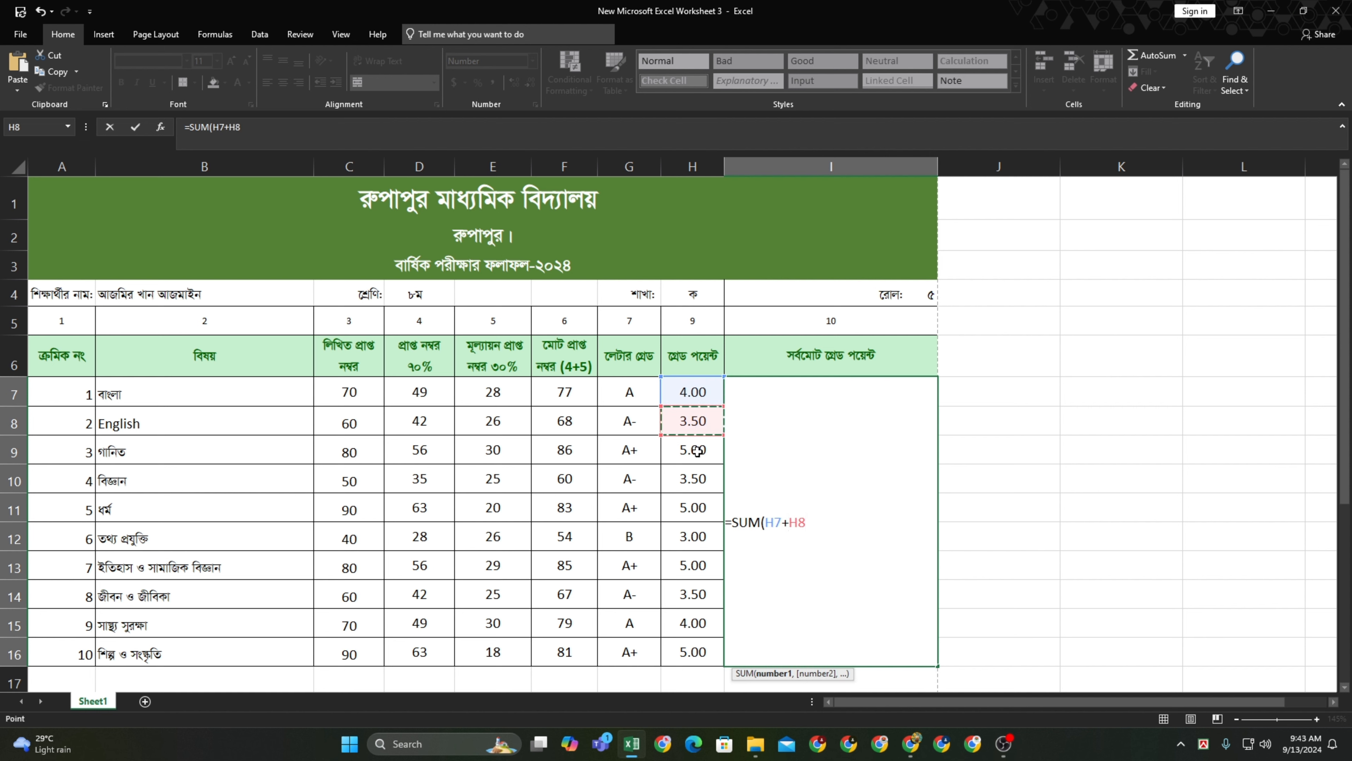
type("+")
left_click(696, 451)
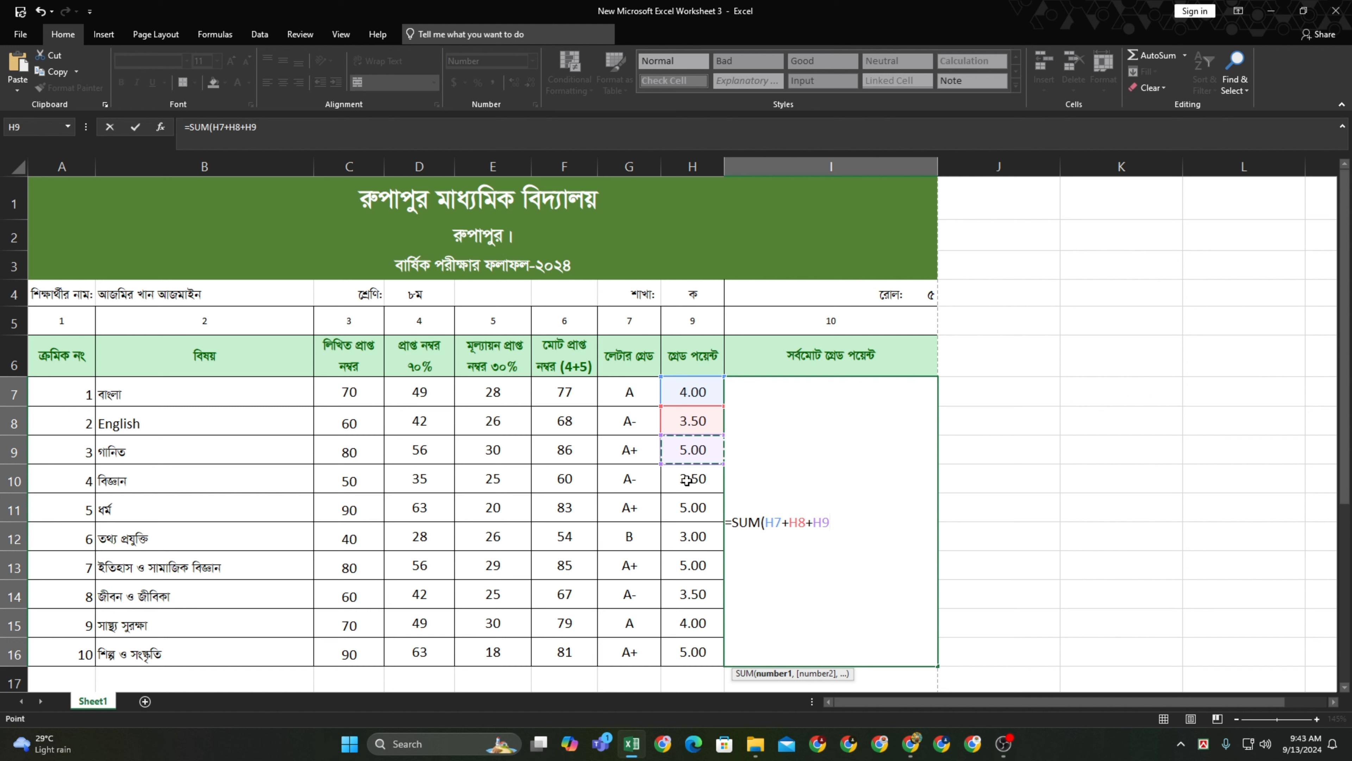
left_click(687, 484)
left_click(692, 459)
type("+")
left_click(692, 478)
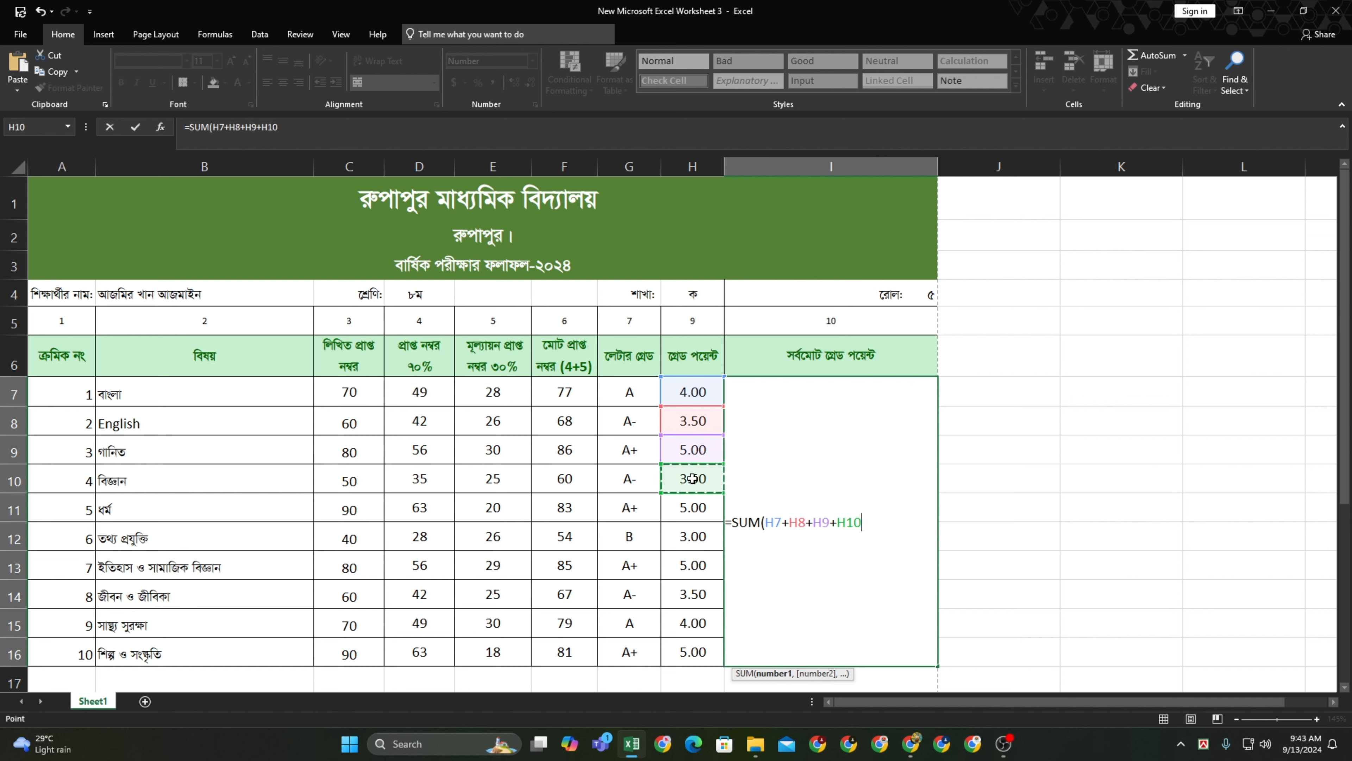
type("+")
left_click(694, 504)
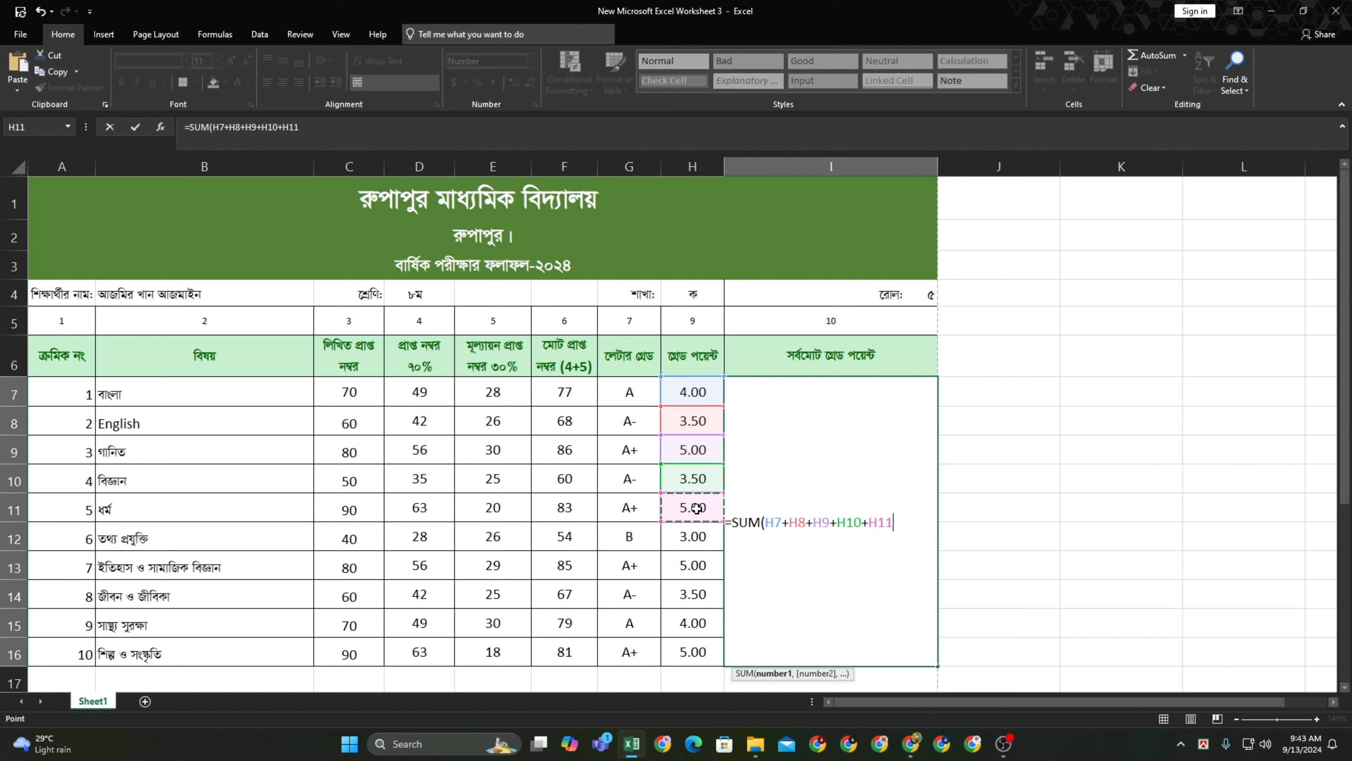
left_click(693, 533)
left_click(697, 509)
Add H12 through H16 and divide by 10, showing the overall grade point 4.15
type("+")
left_click(693, 533)
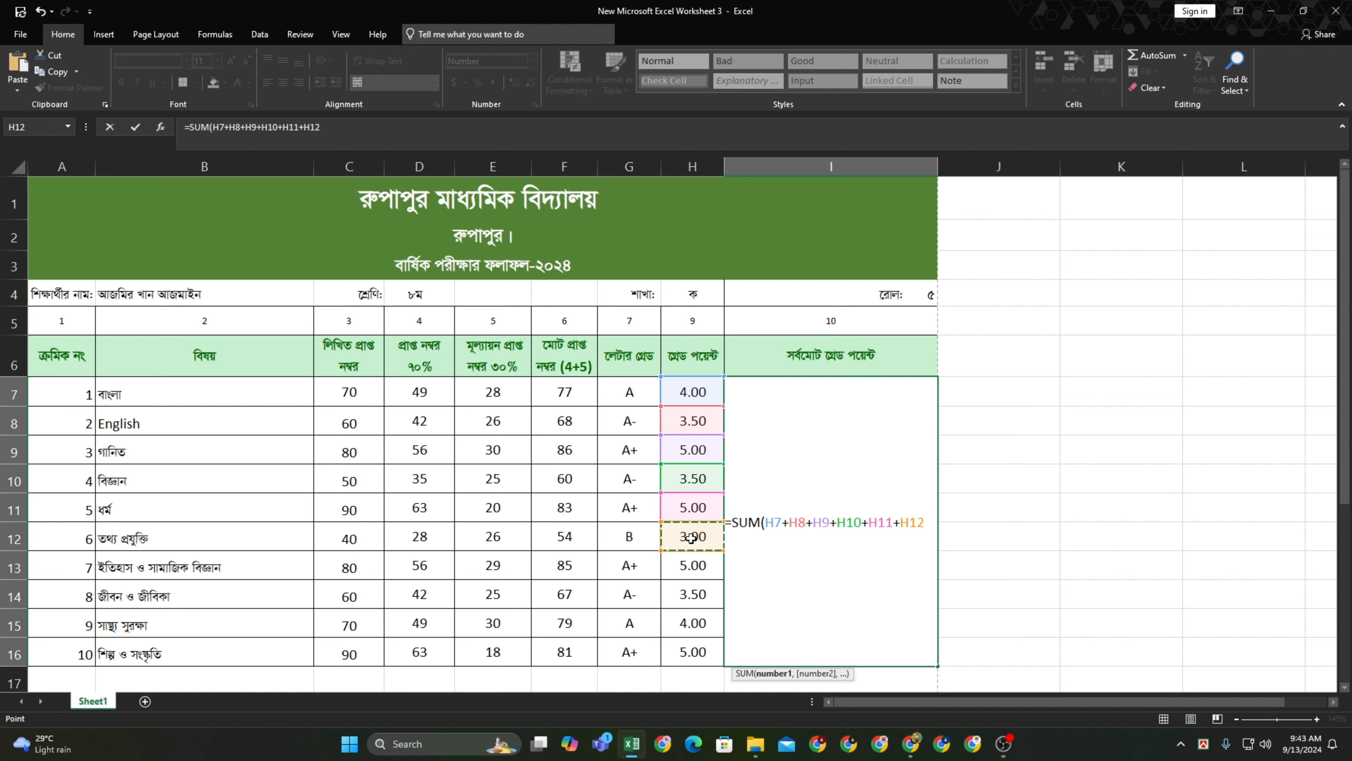
type("+")
left_click(690, 564)
type("+")
left_click(682, 595)
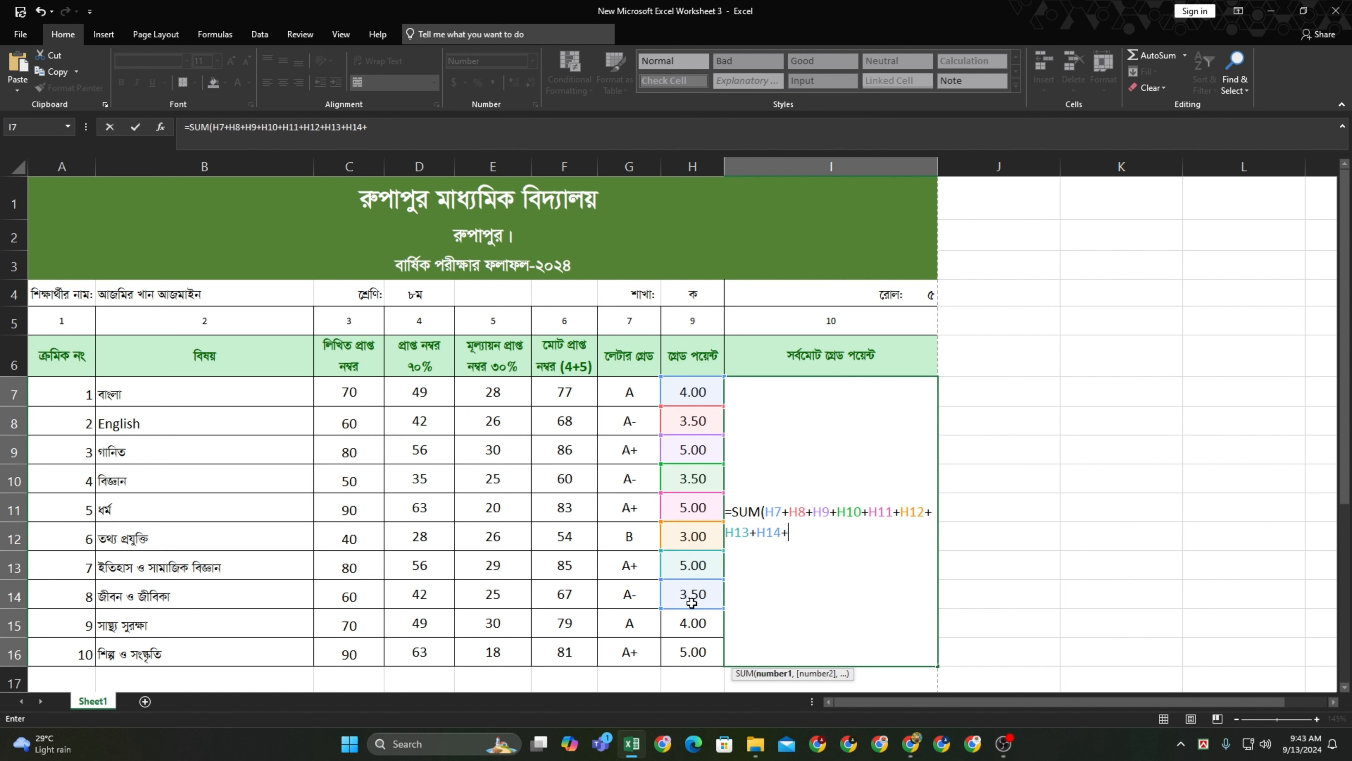
type("+")
left_click(692, 624)
type("+")
left_click(692, 652)
type("+")
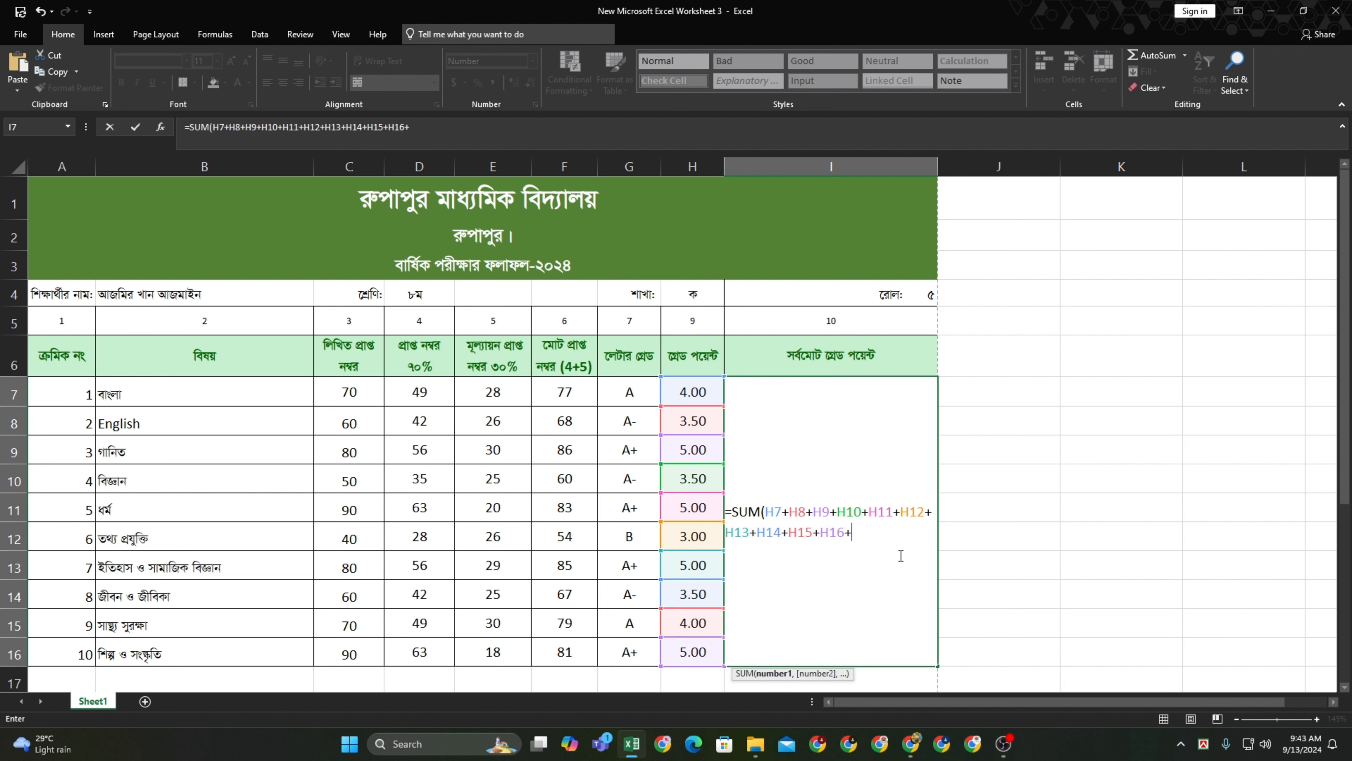
key("BackSpace")
type(")")
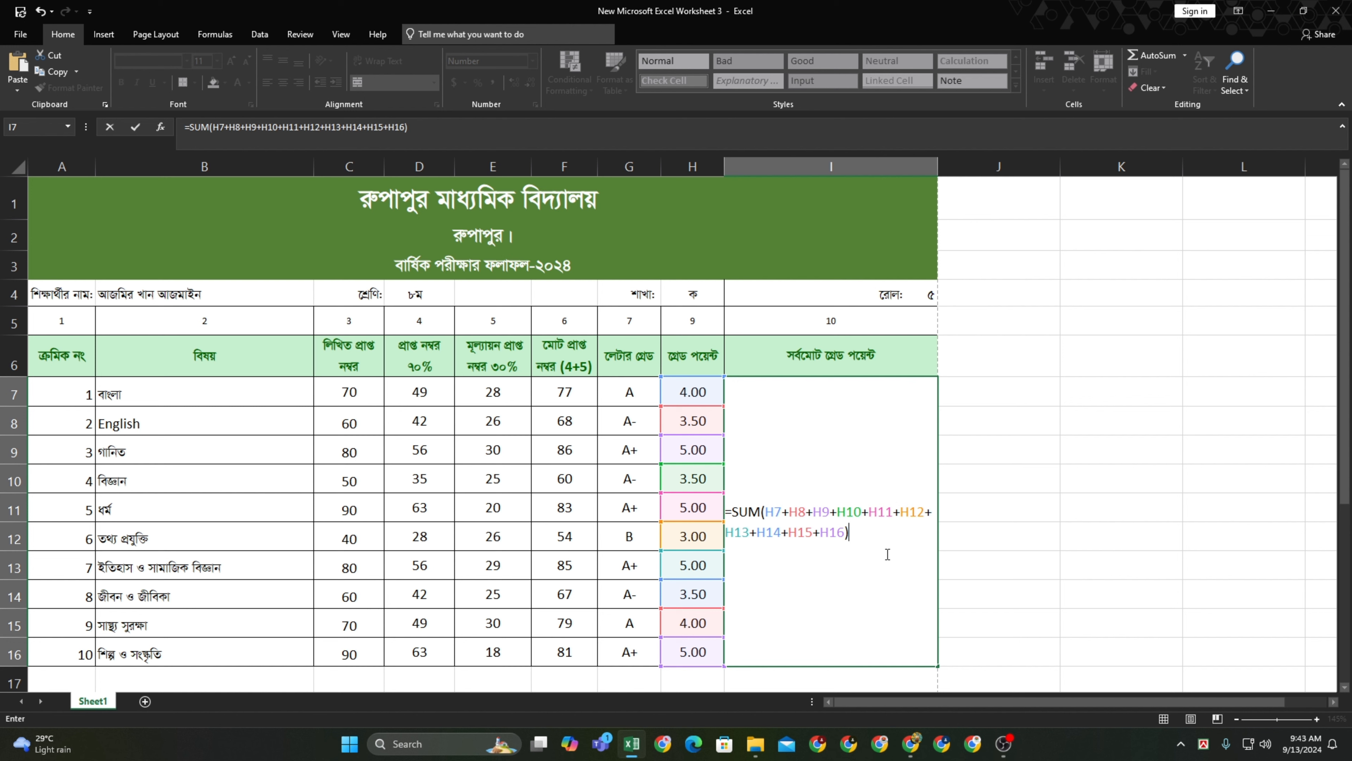
type("/10")
key("Return")
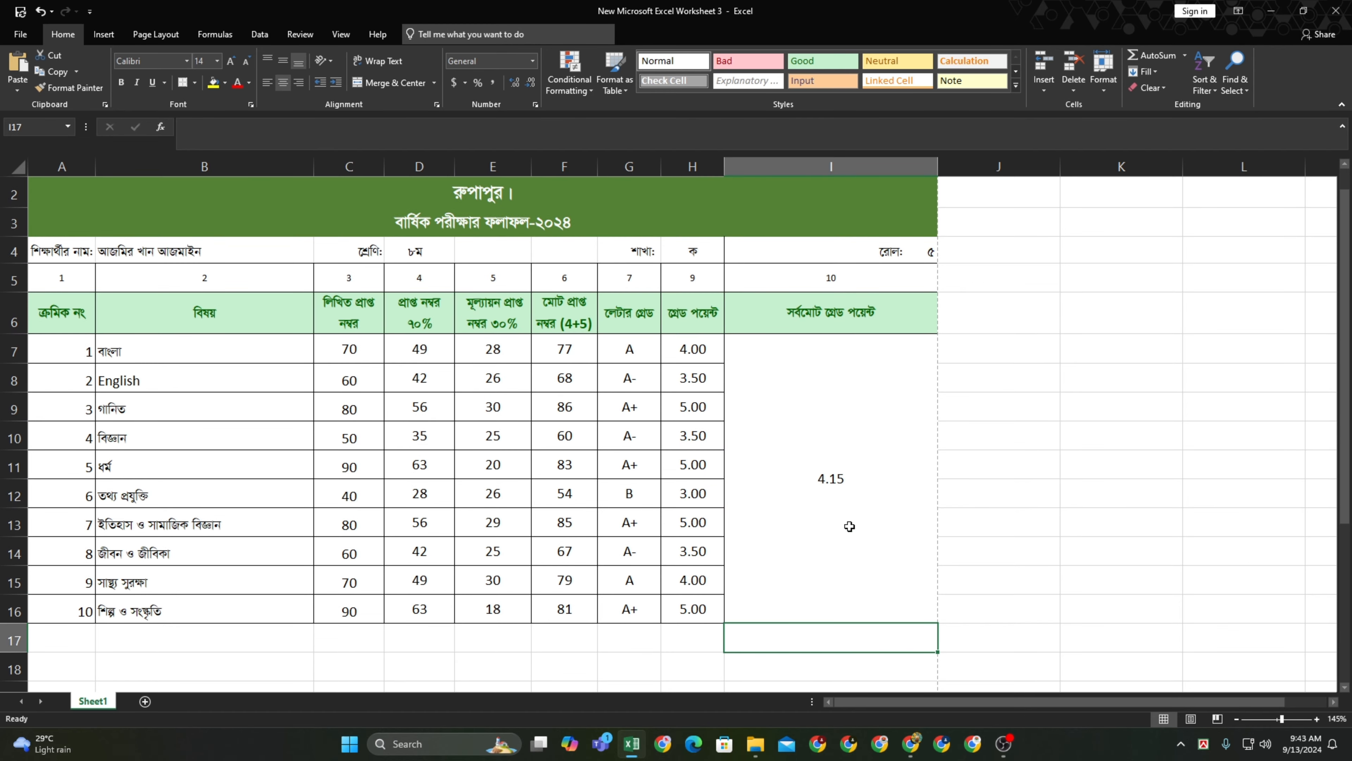